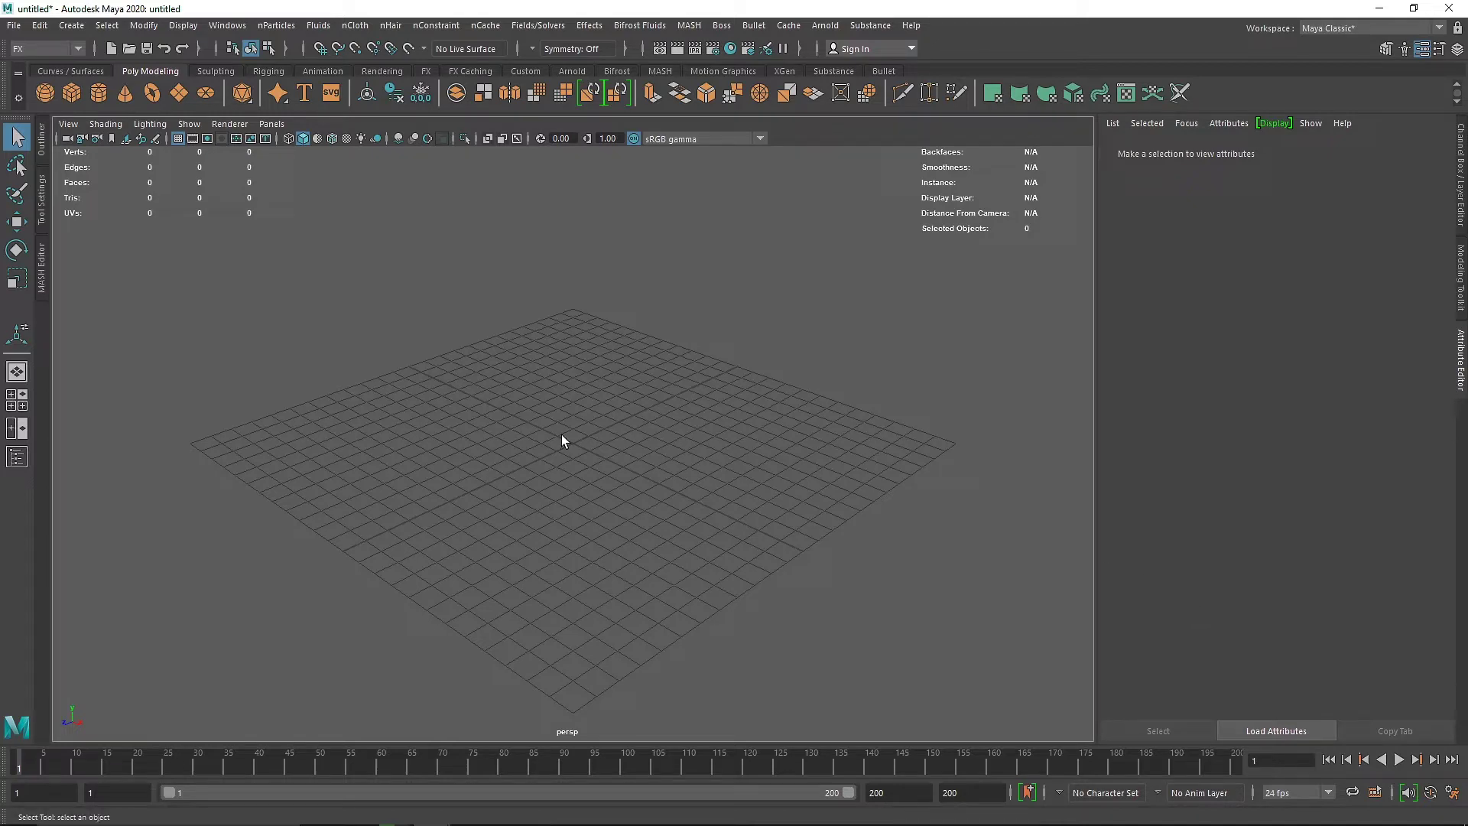
- Create a polygon cube and scale it into a thin square slab of about 2.682 × 0.051 × 2.682
{"action": "left_click", "coordinate": [72, 90]}
{"action": "key", "text": "f"}
{"action": "left_click_drag", "start_coordinate": [572, 460], "coordinate": [747, 466], "text": "alt"}
{"action": "scroll", "coordinate": [613, 462], "scroll_direction": "down", "scroll_amount": 4}
{"action": "key", "text": "r"}
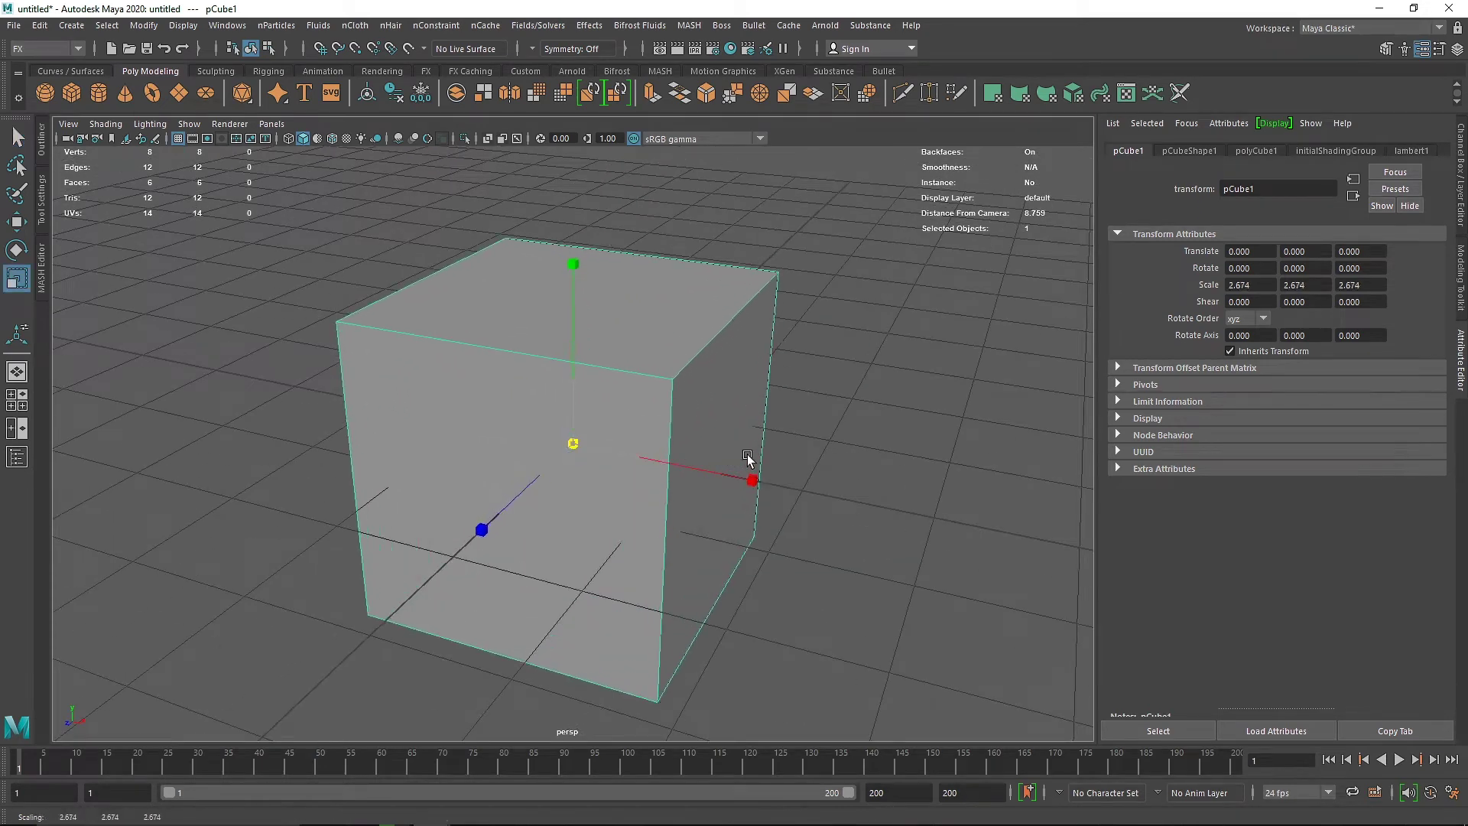
{"action": "left_click_drag", "start_coordinate": [584, 374], "coordinate": [574, 452]}
{"action": "scroll", "coordinate": [646, 528], "scroll_direction": "up", "scroll_amount": 4}
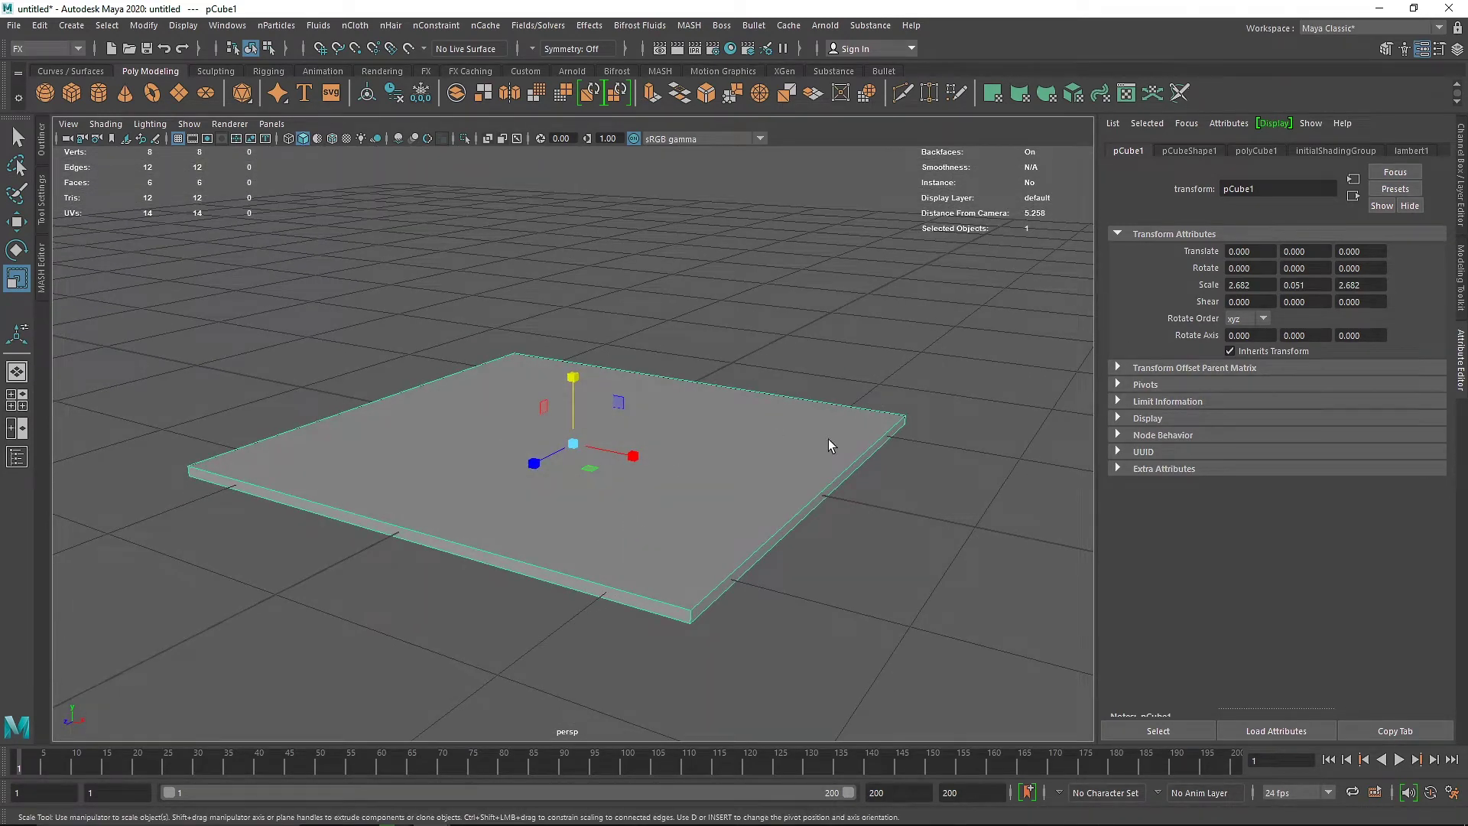
- Set the slab's width and depth subdivisions to 20
{"action": "left_click", "coordinate": [1461, 207]}
{"action": "left_click", "coordinate": [1273, 325]}
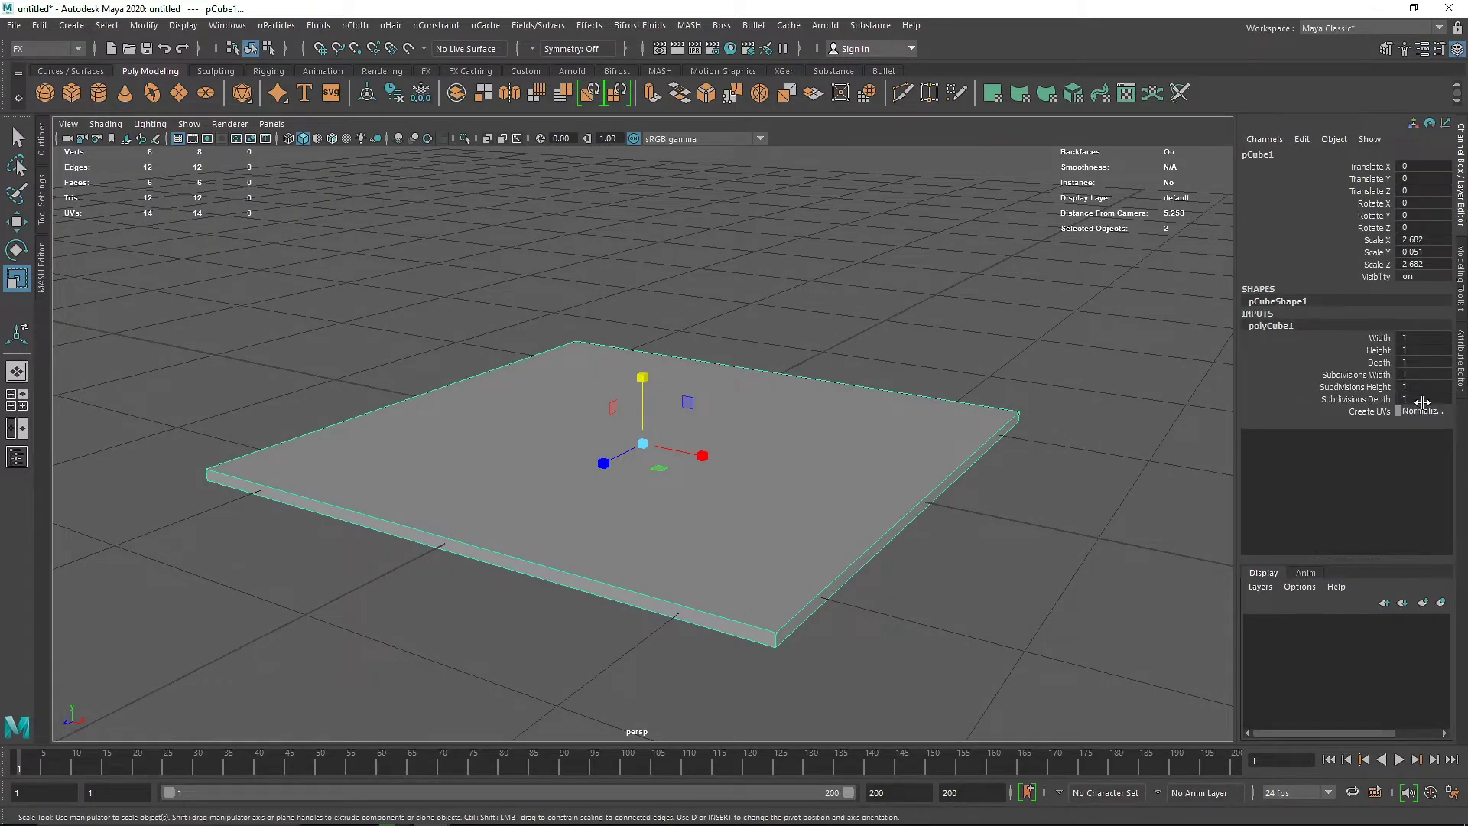
{"action": "double_click", "coordinate": [1426, 375]}
{"action": "type", "text": "20"}
{"action": "left_click", "coordinate": [1422, 398]}
{"action": "type", "text": "20"}
{"action": "key", "text": "Return"}
{"action": "left_click", "coordinate": [1131, 463]}
{"action": "left_click", "coordinate": [893, 488]}
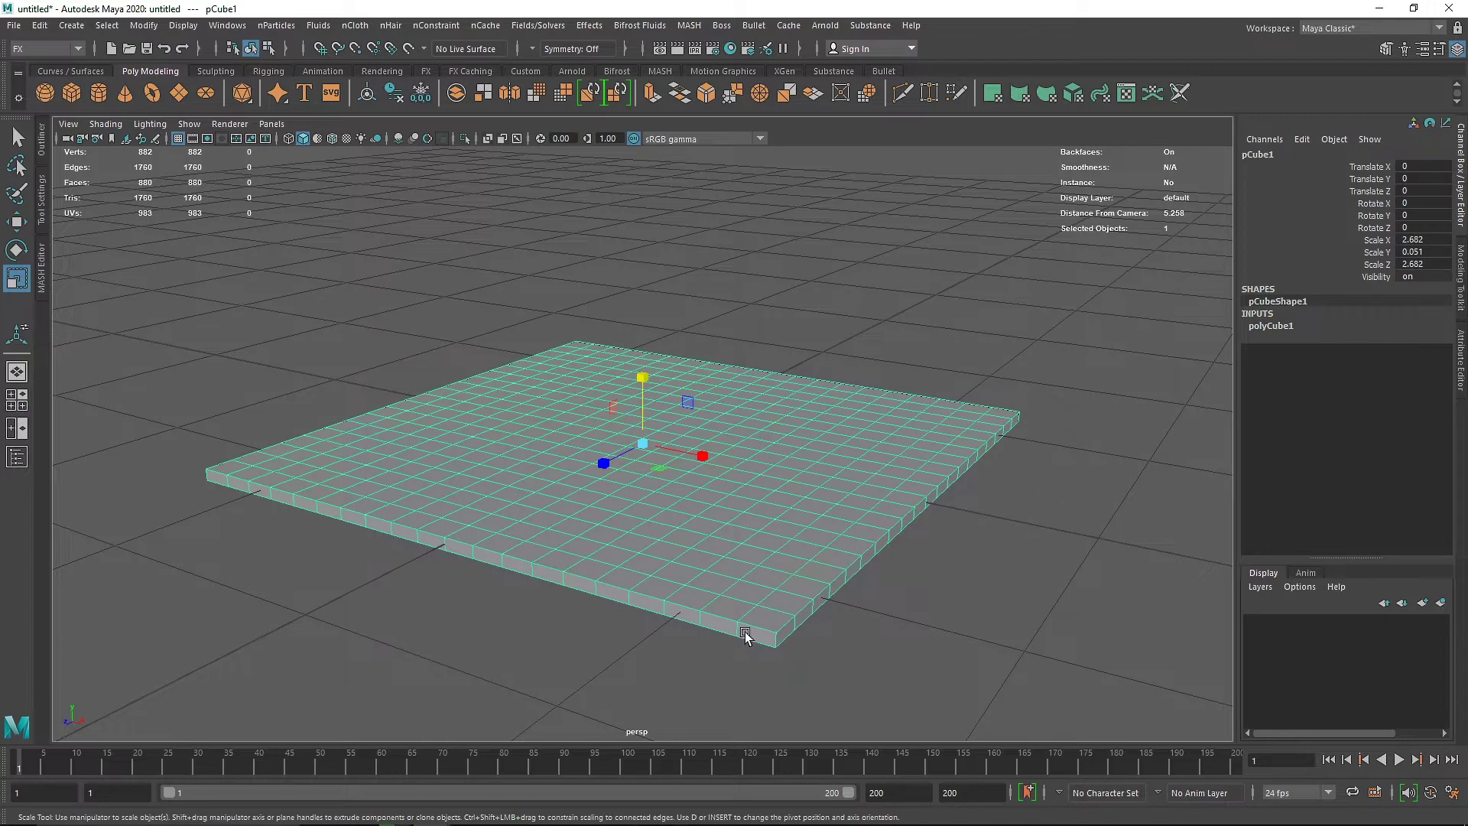
- Set the slab's subdivisions to 30 in width and depth and 2 in height
{"action": "left_click", "coordinate": [1278, 332]}
{"action": "double_click", "coordinate": [1412, 386]}
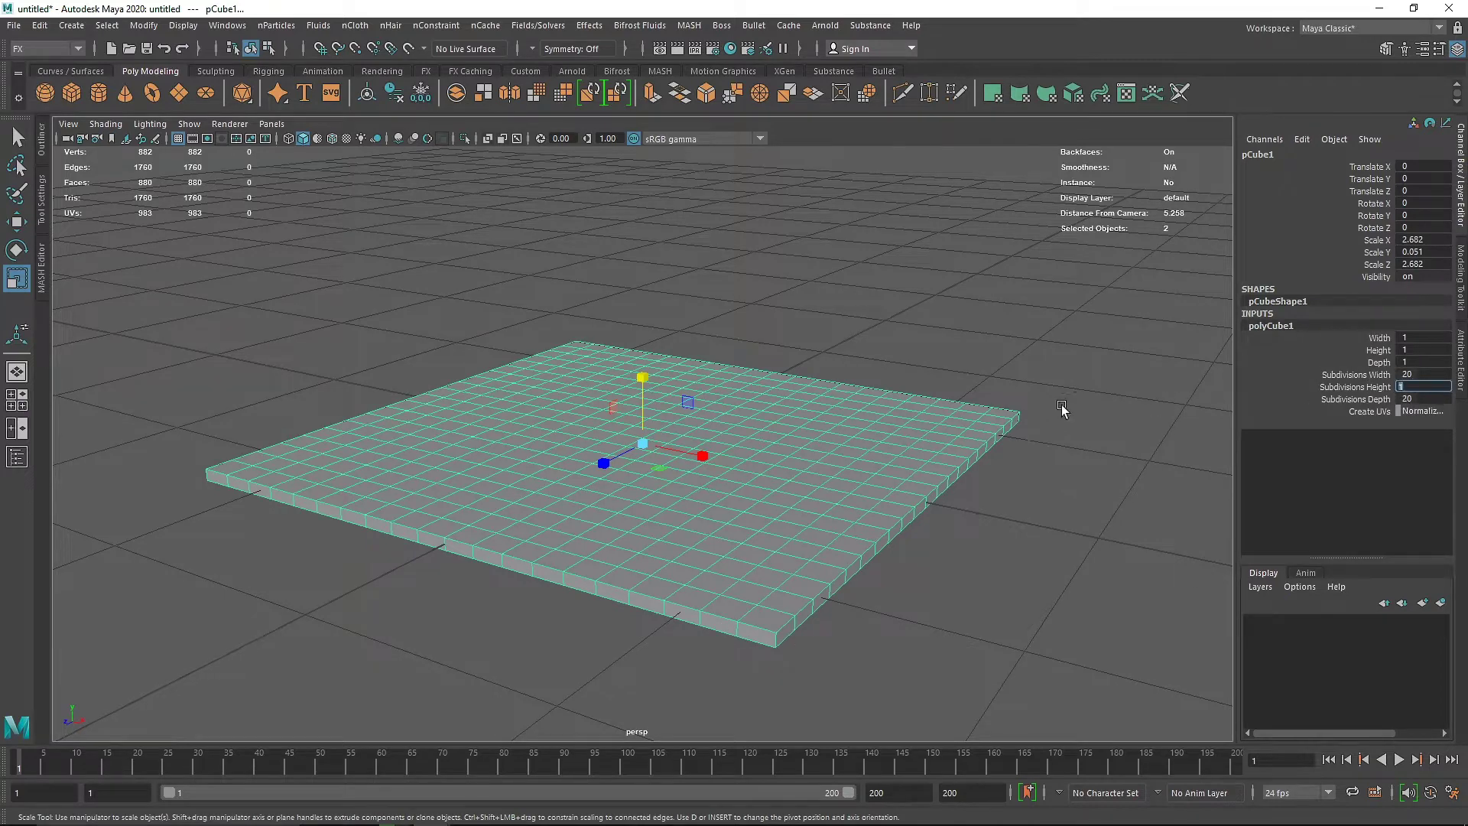
{"action": "type", "text": "2"}
{"action": "key", "text": "Return"}
{"action": "double_click", "coordinate": [1411, 373]}
{"action": "type", "text": "30"}
{"action": "key", "text": "Return"}
{"action": "left_click", "coordinate": [847, 517]}
{"action": "left_click_drag", "start_coordinate": [686, 503], "coordinate": [725, 511], "text": "alt"}
{"action": "left_click", "coordinate": [1124, 512]}
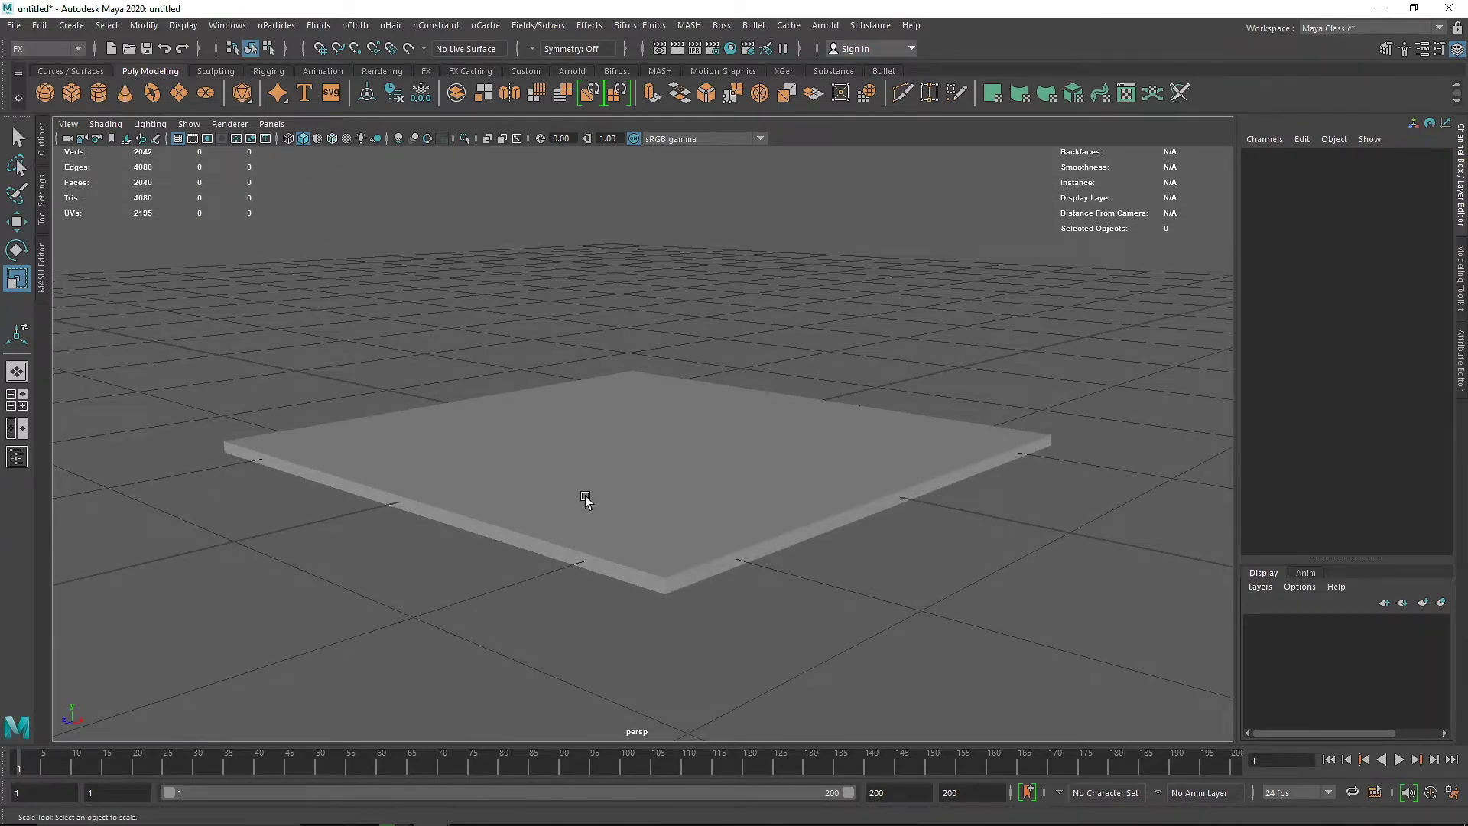
- Create a second polygon cube and move it about 2.413 units along X, beside the slab
{"action": "left_click_drag", "start_coordinate": [580, 491], "coordinate": [602, 499], "text": "alt"}
{"action": "left_click", "coordinate": [484, 415]}
{"action": "right_click_drag", "start_coordinate": [428, 339], "coordinate": [503, 314]}
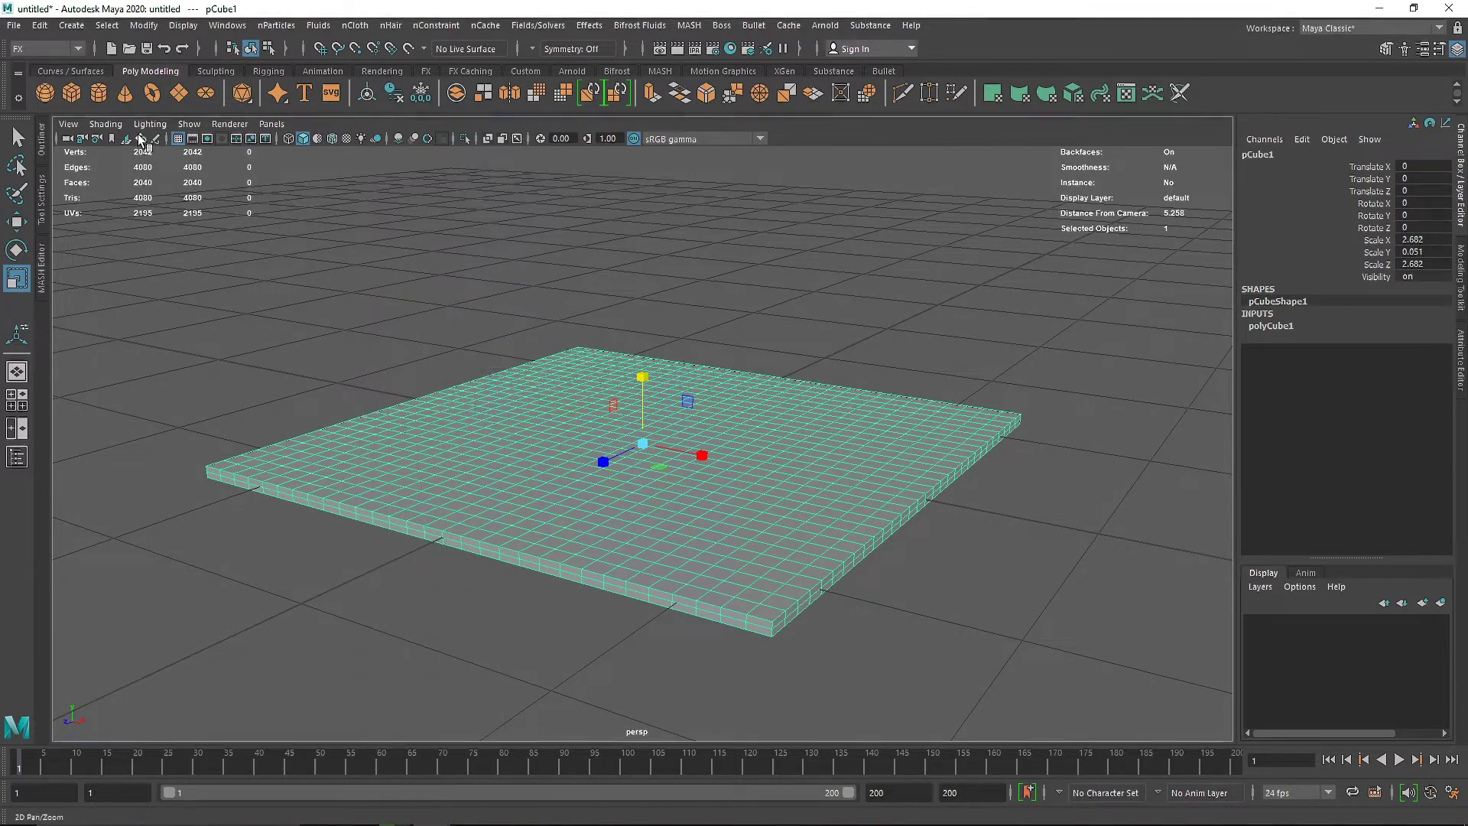
{"action": "left_click", "coordinate": [71, 93]}
{"action": "scroll", "coordinate": [800, 541], "scroll_direction": "down", "scroll_amount": 5}
{"action": "key", "text": "w"}
{"action": "left_click_drag", "start_coordinate": [701, 445], "coordinate": [994, 481]}
- Bevel the top face of the second cube with a fraction of 0.5 and return to object selection
{"action": "right_click_drag", "start_coordinate": [1009, 344], "coordinate": [1008, 386]}
{"action": "left_click", "coordinate": [999, 449]}
{"action": "key", "text": "f"}
{"action": "scroll", "coordinate": [870, 495], "scroll_direction": "down", "scroll_amount": 3}
{"action": "right_click_drag", "start_coordinate": [603, 403], "coordinate": [666, 409], "text": "shift"}
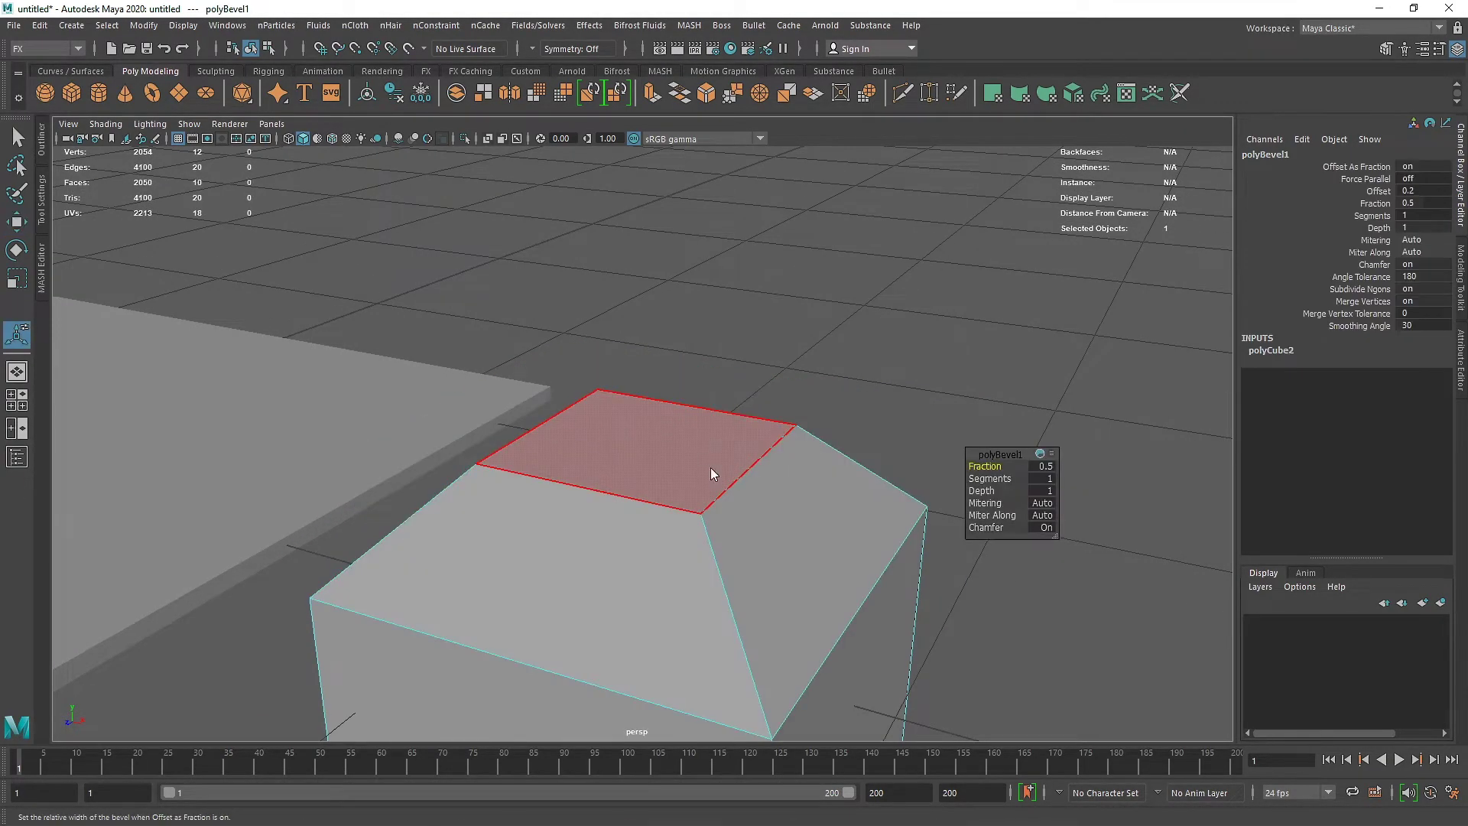
{"action": "key", "text": "q"}
{"action": "right_click_drag", "start_coordinate": [728, 483], "coordinate": [864, 370]}
{"action": "scroll", "coordinate": [759, 540], "scroll_direction": "down", "scroll_amount": 3}
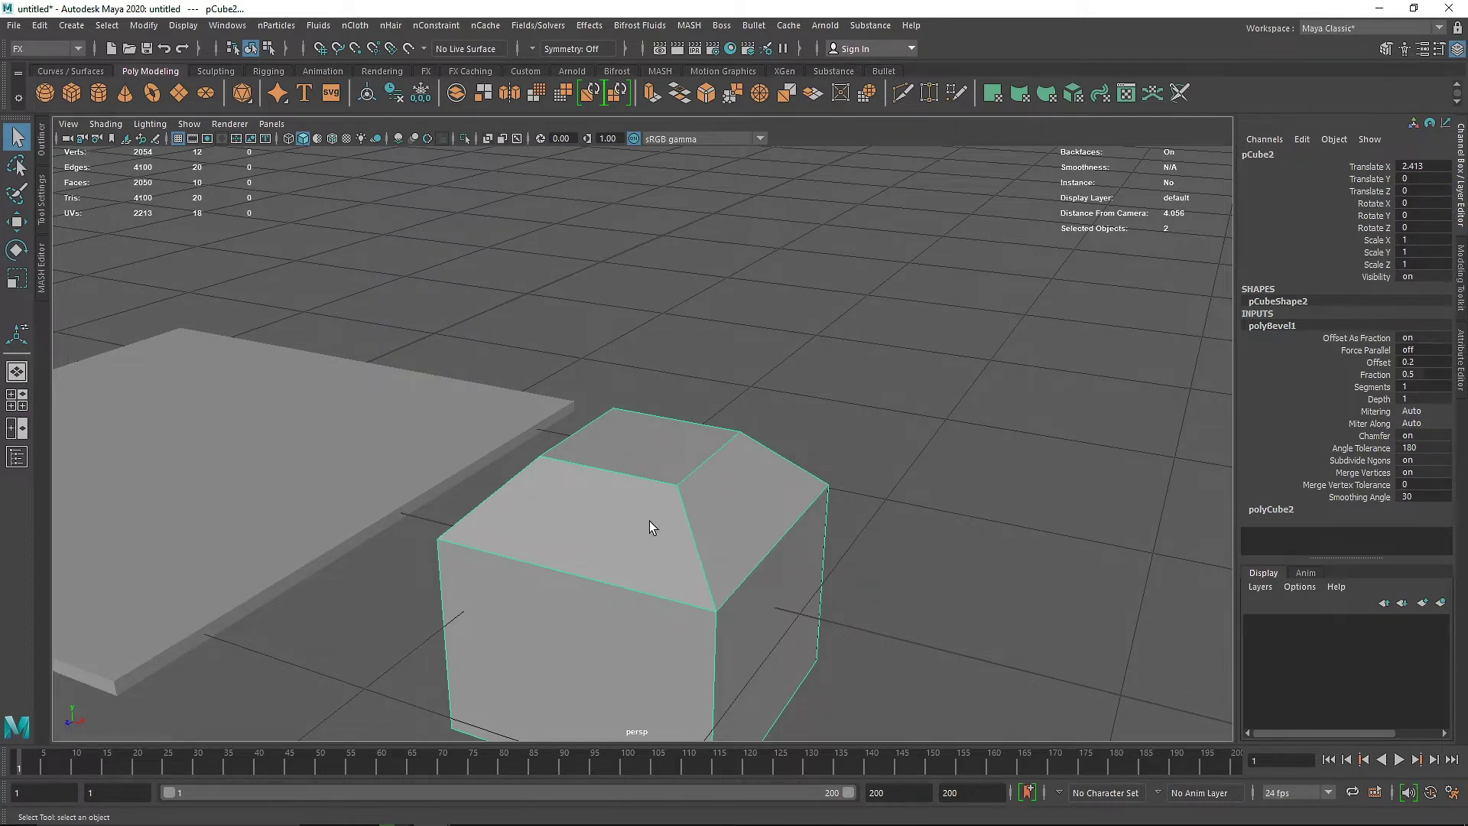
- Inspect the bottom face of the bevelled cube and delete the cube
{"action": "left_click_drag", "start_coordinate": [658, 508], "coordinate": [699, 512], "text": "alt"}
{"action": "right_click_drag", "start_coordinate": [699, 513], "coordinate": [701, 383]}
{"action": "left_click_drag", "start_coordinate": [767, 682], "coordinate": [640, 489], "text": "alt"}
{"action": "left_click", "coordinate": [699, 544]}
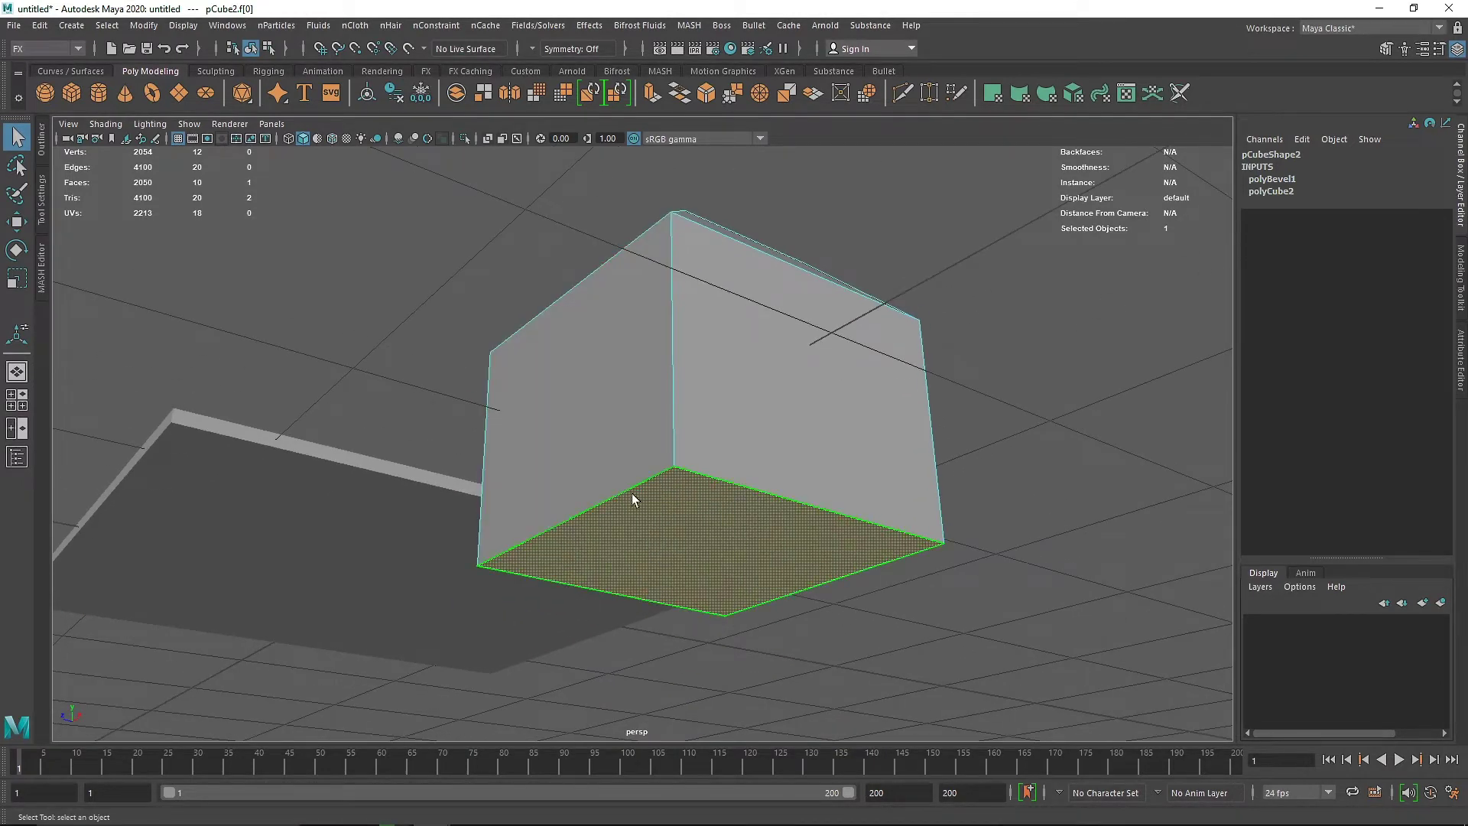
{"action": "left_click_drag", "start_coordinate": [715, 439], "coordinate": [722, 425], "text": "alt"}
{"action": "right_click_drag", "start_coordinate": [717, 339], "coordinate": [718, 382]}
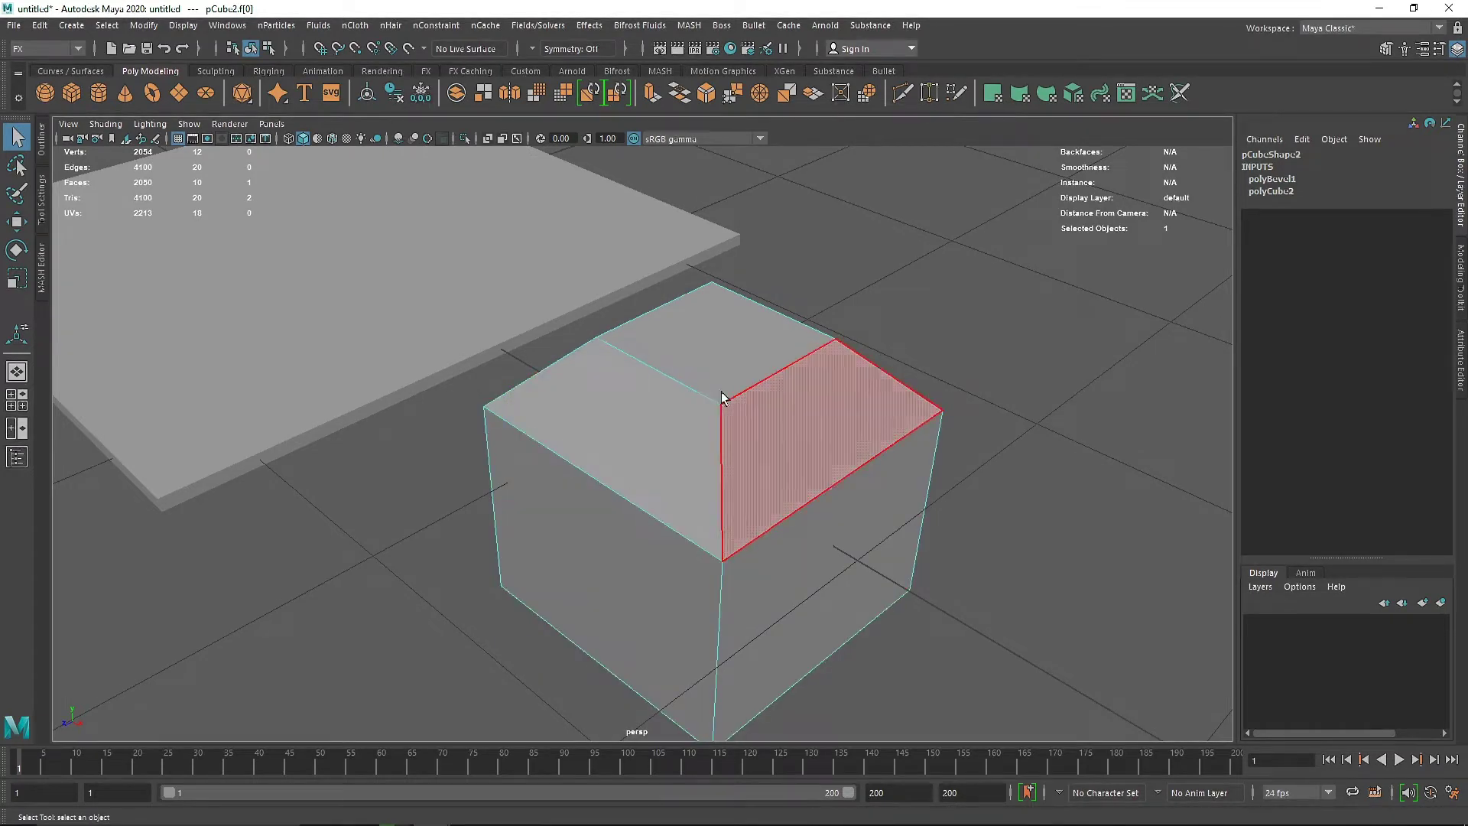
{"action": "right_click_drag", "start_coordinate": [698, 372], "coordinate": [749, 396]}
{"action": "key", "text": "Delete"}
- Try to select the edge loops along the slab's outer border, adding the loops on the other sides
{"action": "left_click", "coordinate": [474, 348]}
{"action": "key", "text": "f"}
{"action": "double_click", "coordinate": [692, 633]}
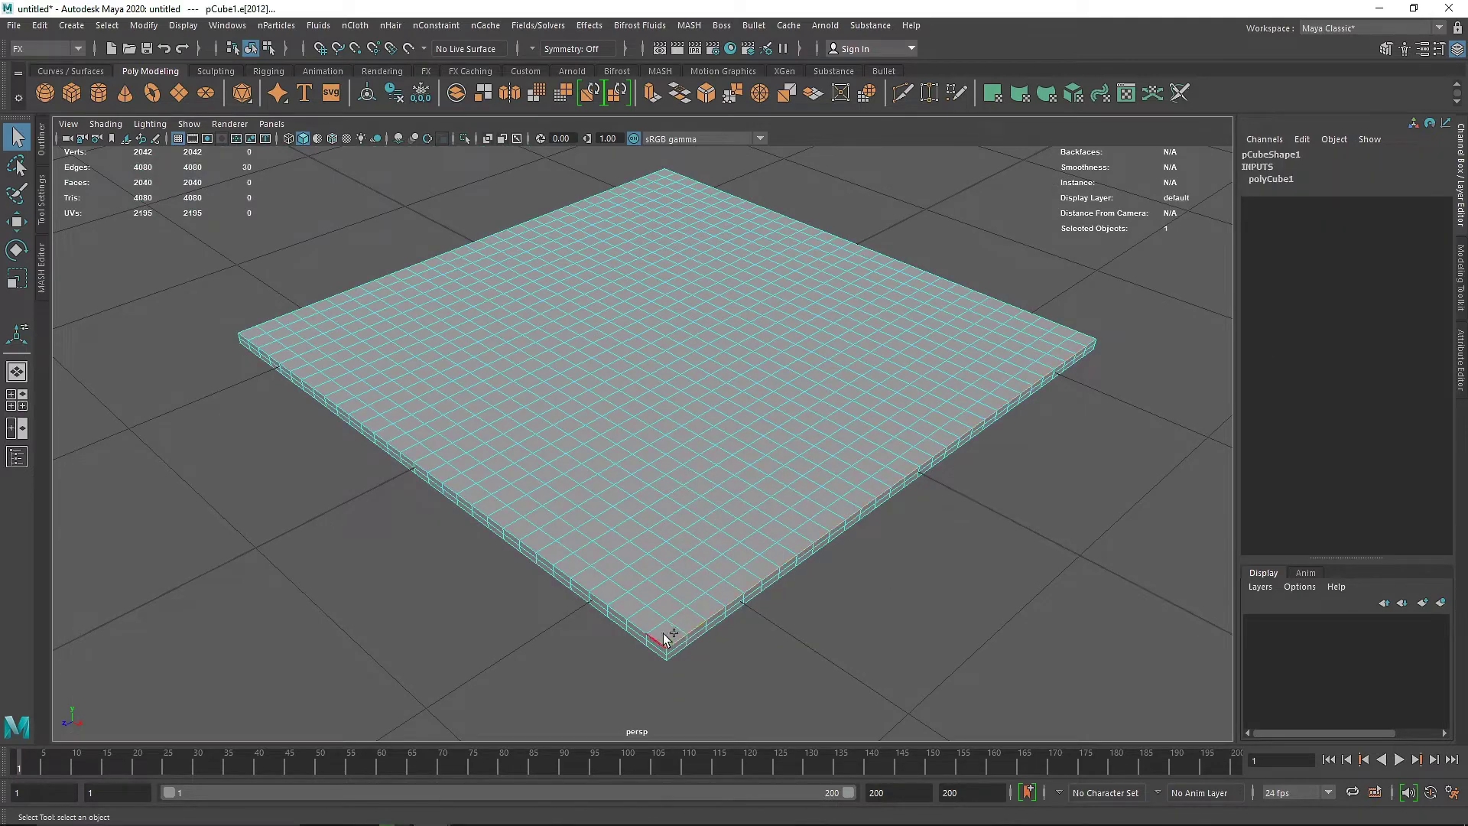
{"action": "double_click", "coordinate": [833, 227], "text": "shift"}
{"action": "left_click_drag", "start_coordinate": [837, 355], "coordinate": [692, 604], "text": "alt"}
{"action": "double_click", "coordinate": [657, 523], "text": "shift"}
- Select all the slab's vertices in the front view and deselect the middle row through its thickness
{"action": "key", "text": "space"}
{"action": "key", "text": "space"}
{"action": "right_click_drag", "start_coordinate": [655, 441], "coordinate": [445, 421]}
{"action": "scroll", "coordinate": [459, 353], "scroll_direction": "up", "scroll_amount": 2}
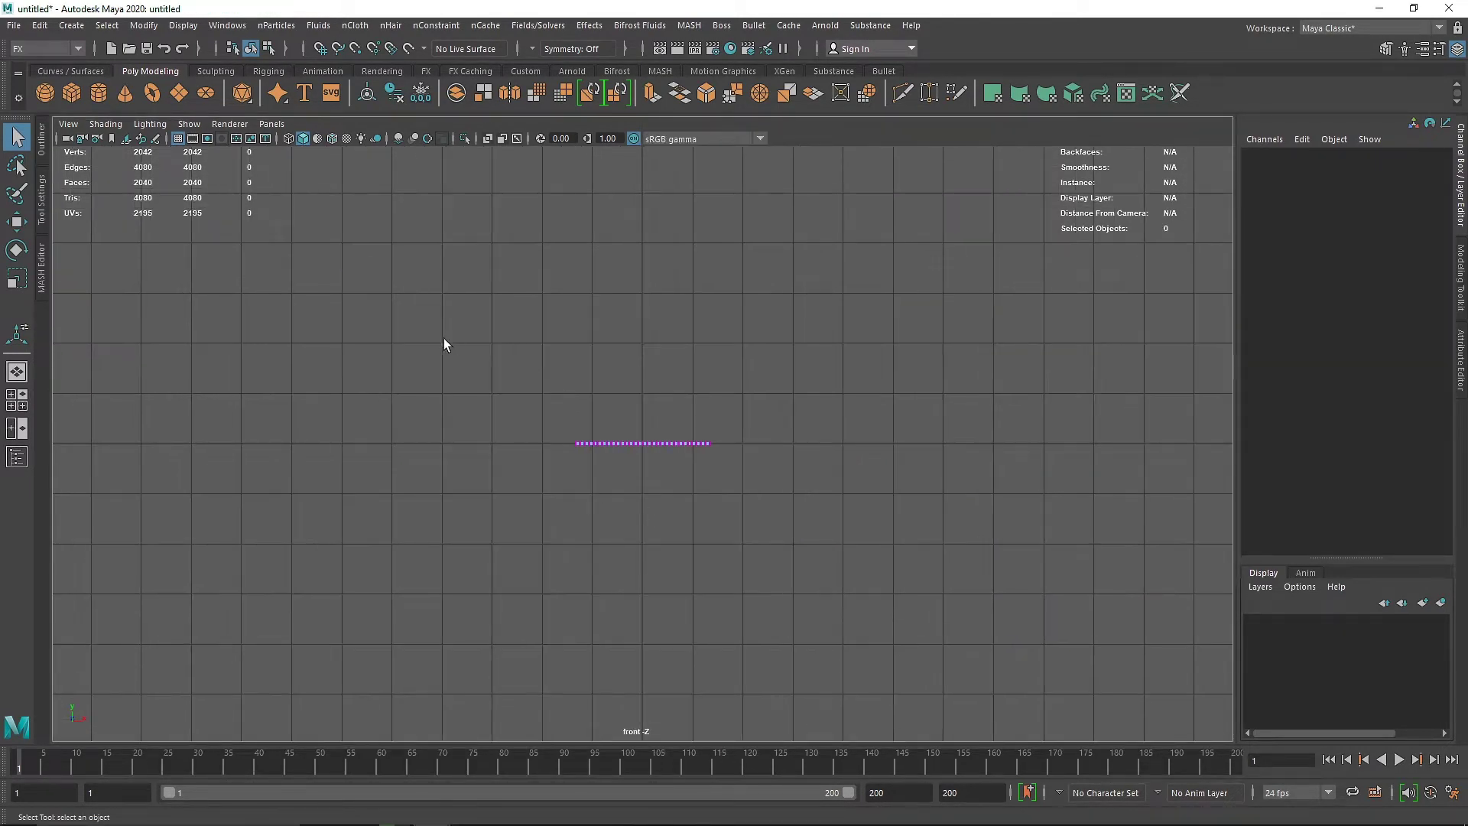
{"action": "left_click_drag", "start_coordinate": [450, 341], "coordinate": [814, 496]}
{"action": "key", "text": "f"}
{"action": "left_click_drag", "start_coordinate": [287, 446], "coordinate": [1069, 450], "text": "ctrl"}
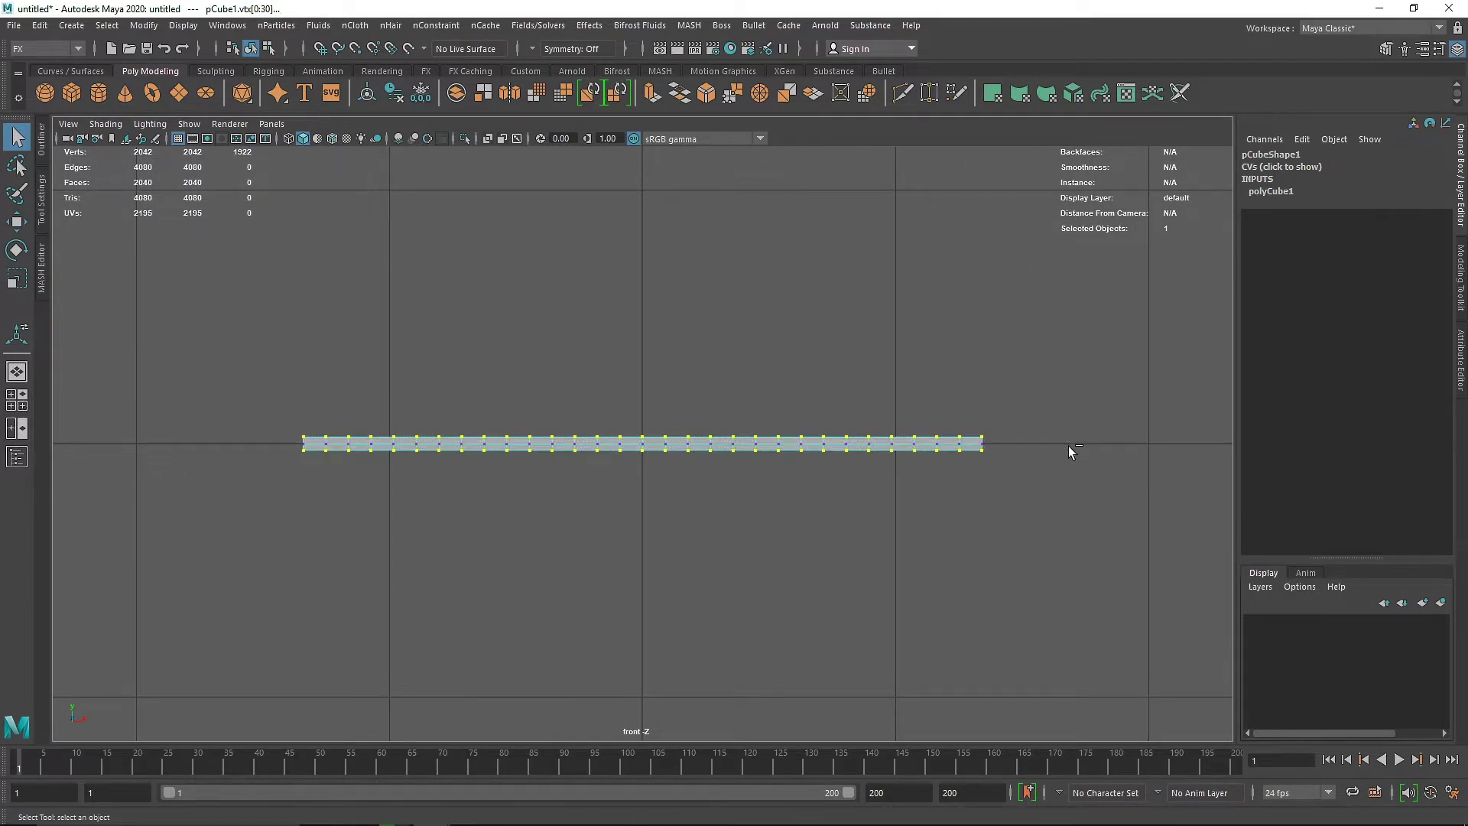
- Deselect the slab's interior vertices in the top view, keeping only the outer border vertices selected
{"action": "key", "text": "space"}
{"action": "key", "text": "space"}
{"action": "scroll", "coordinate": [650, 465], "scroll_direction": "up", "scroll_amount": 6}
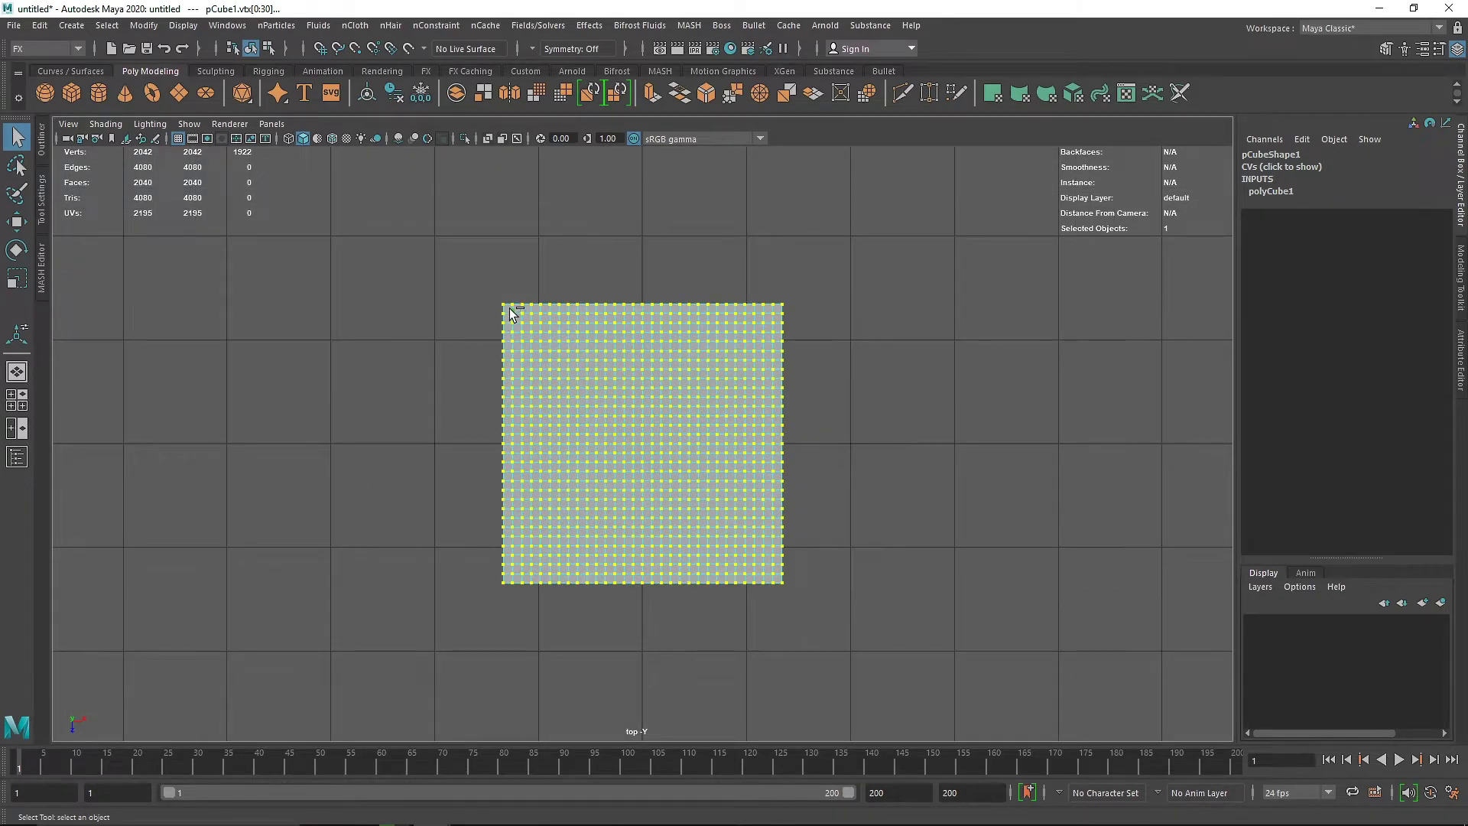
{"action": "left_click_drag", "start_coordinate": [774, 573], "coordinate": [510, 310], "text": "ctrl"}
{"action": "key", "text": "space"}
{"action": "key", "text": "space"}
- Scale the selected upper and lower border vertices inward and flatten them vertically to taper the slab's rim
{"action": "left_click_drag", "start_coordinate": [867, 326], "coordinate": [600, 511], "text": "alt"}
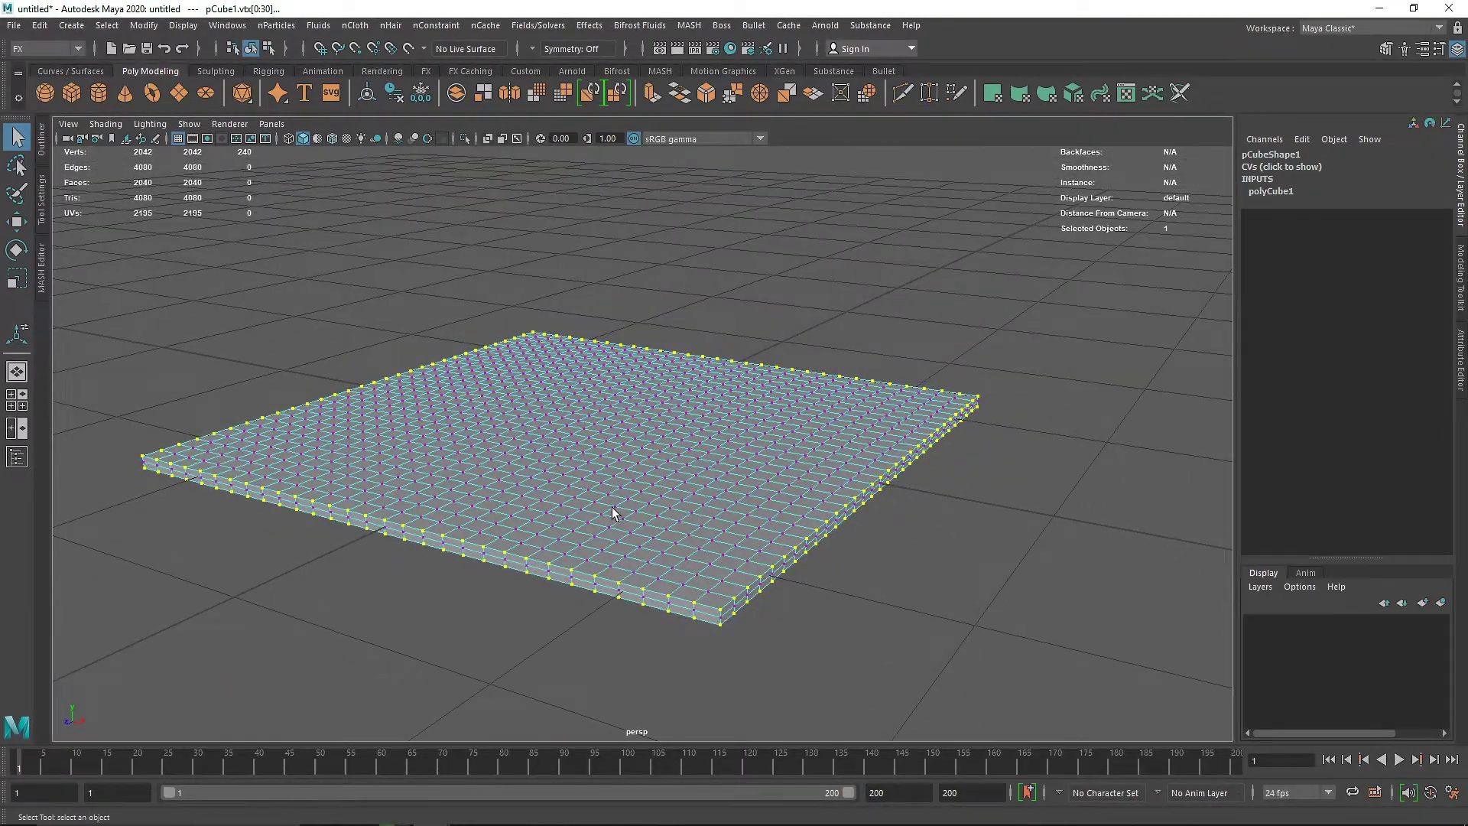
{"action": "key", "text": "r"}
{"action": "left_click_drag", "start_coordinate": [596, 429], "coordinate": [526, 468]}
{"action": "left_click_drag", "start_coordinate": [859, 475], "coordinate": [866, 474]}
{"action": "left_click_drag", "start_coordinate": [861, 409], "coordinate": [858, 448]}
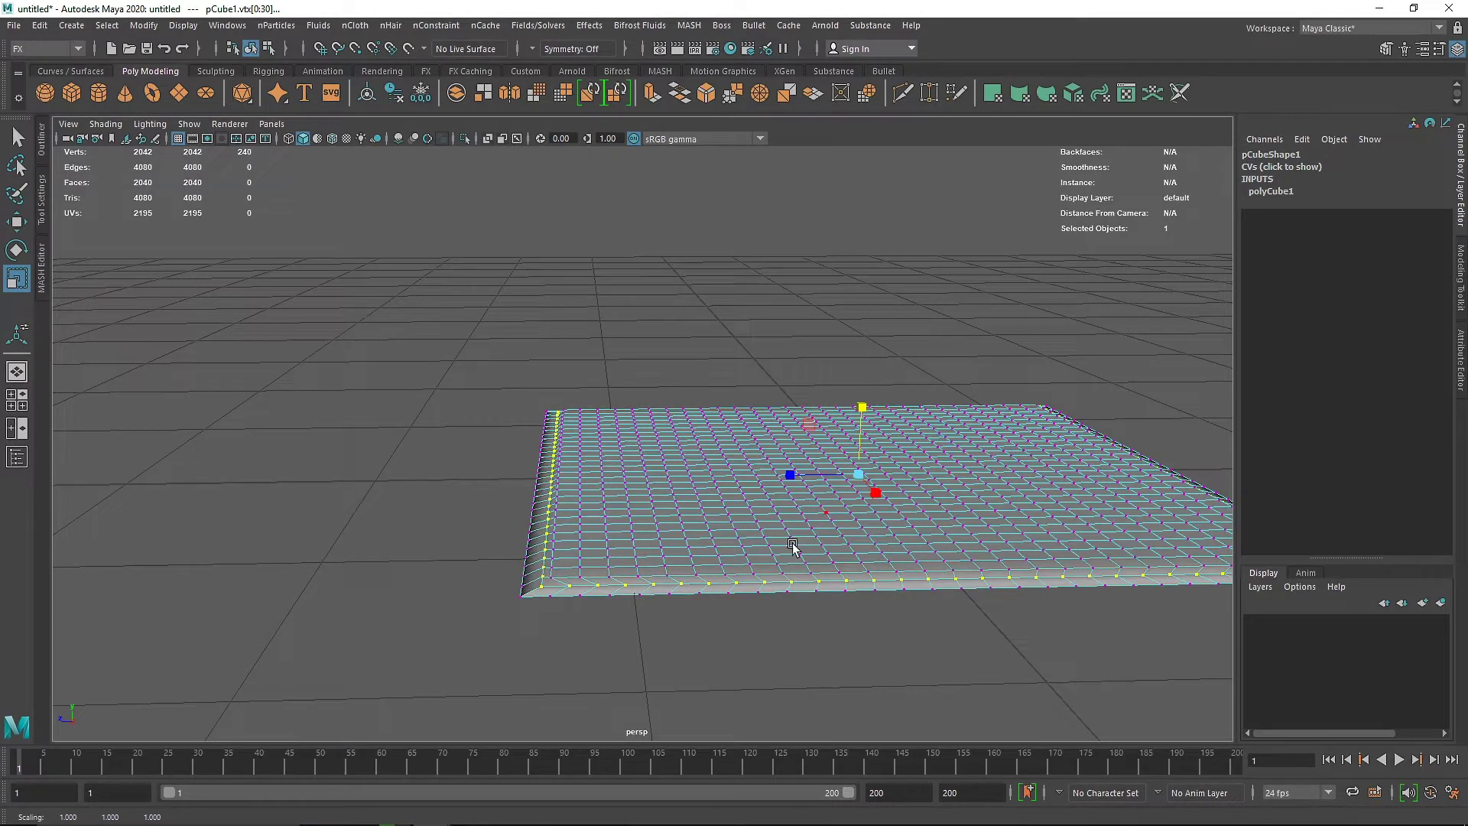
- Scale the border vertices vertically in the front view, then return to object selection and deselect the slab
{"action": "key", "text": "f"}
{"action": "key", "text": "space"}
{"action": "key", "text": "space"}
{"action": "scroll", "coordinate": [636, 452], "scroll_direction": "up", "scroll_amount": 3}
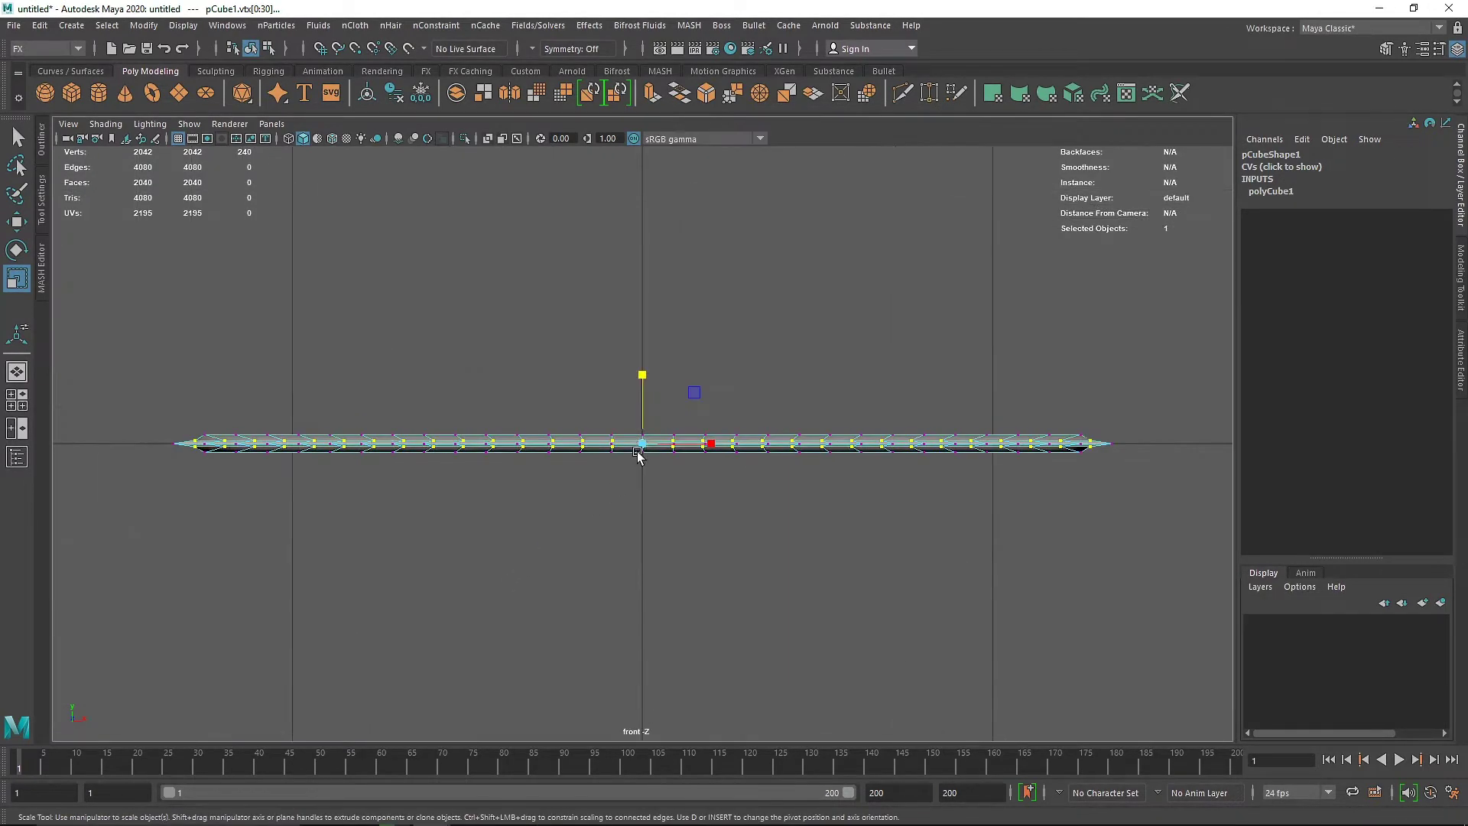
{"action": "scroll", "coordinate": [638, 456], "scroll_direction": "up", "scroll_amount": 1}
{"action": "left_click_drag", "start_coordinate": [642, 378], "coordinate": [618, 290]}
{"action": "key", "text": "space"}
{"action": "key", "text": "space"}
{"action": "left_click_drag", "start_coordinate": [803, 350], "coordinate": [756, 365], "text": "alt"}
{"action": "right_click_drag", "start_coordinate": [715, 429], "coordinate": [793, 318]}
{"action": "left_click", "coordinate": [944, 258]}
{"action": "scroll", "coordinate": [492, 523], "scroll_direction": "down", "scroll_amount": 5}
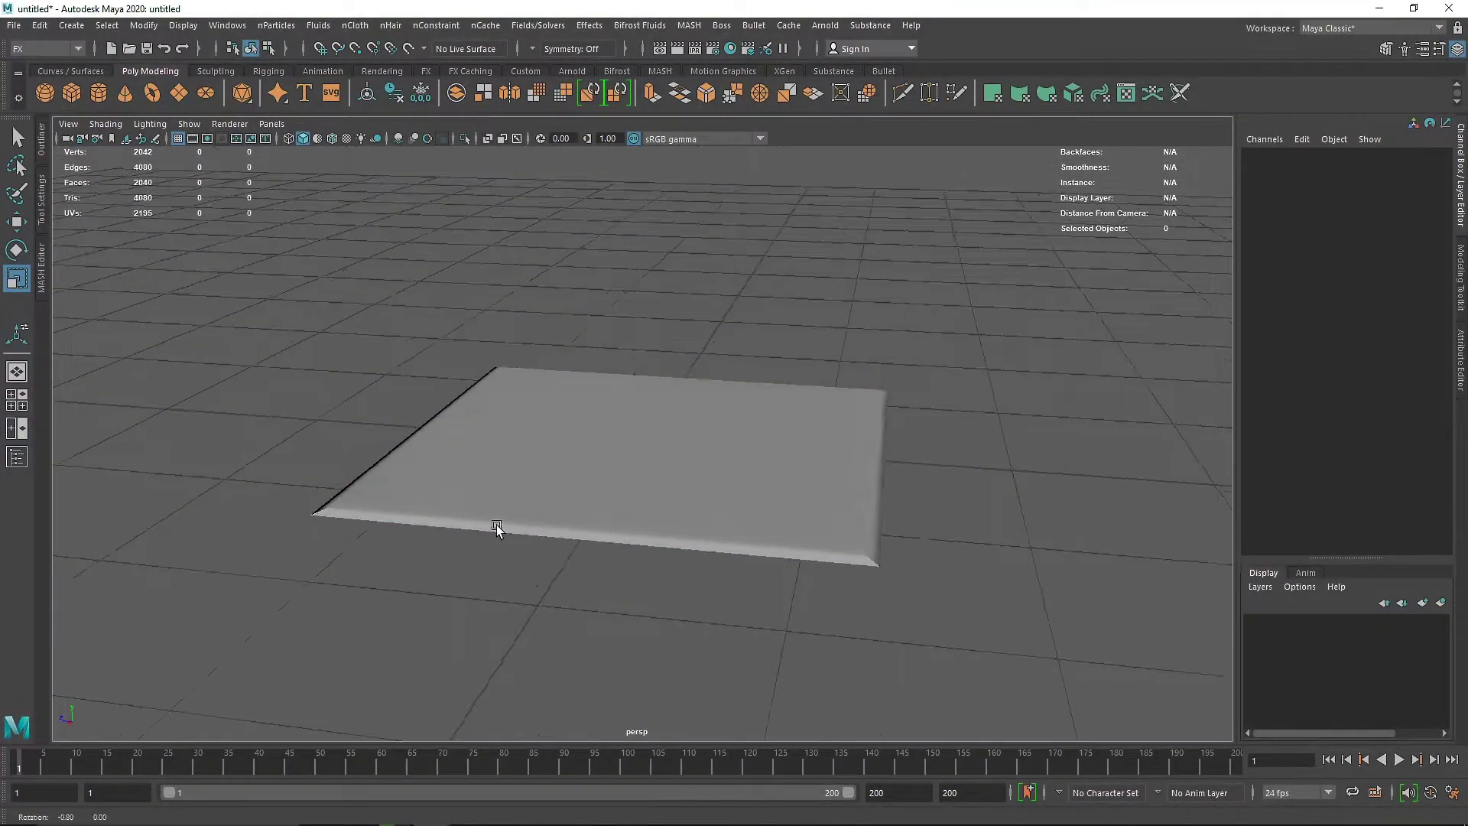
- Inspect the slab with smooth mesh preview and switch back to the unsmoothed display
{"action": "left_click_drag", "start_coordinate": [493, 524], "coordinate": [617, 544], "text": "alt"}
{"action": "left_click", "coordinate": [625, 559]}
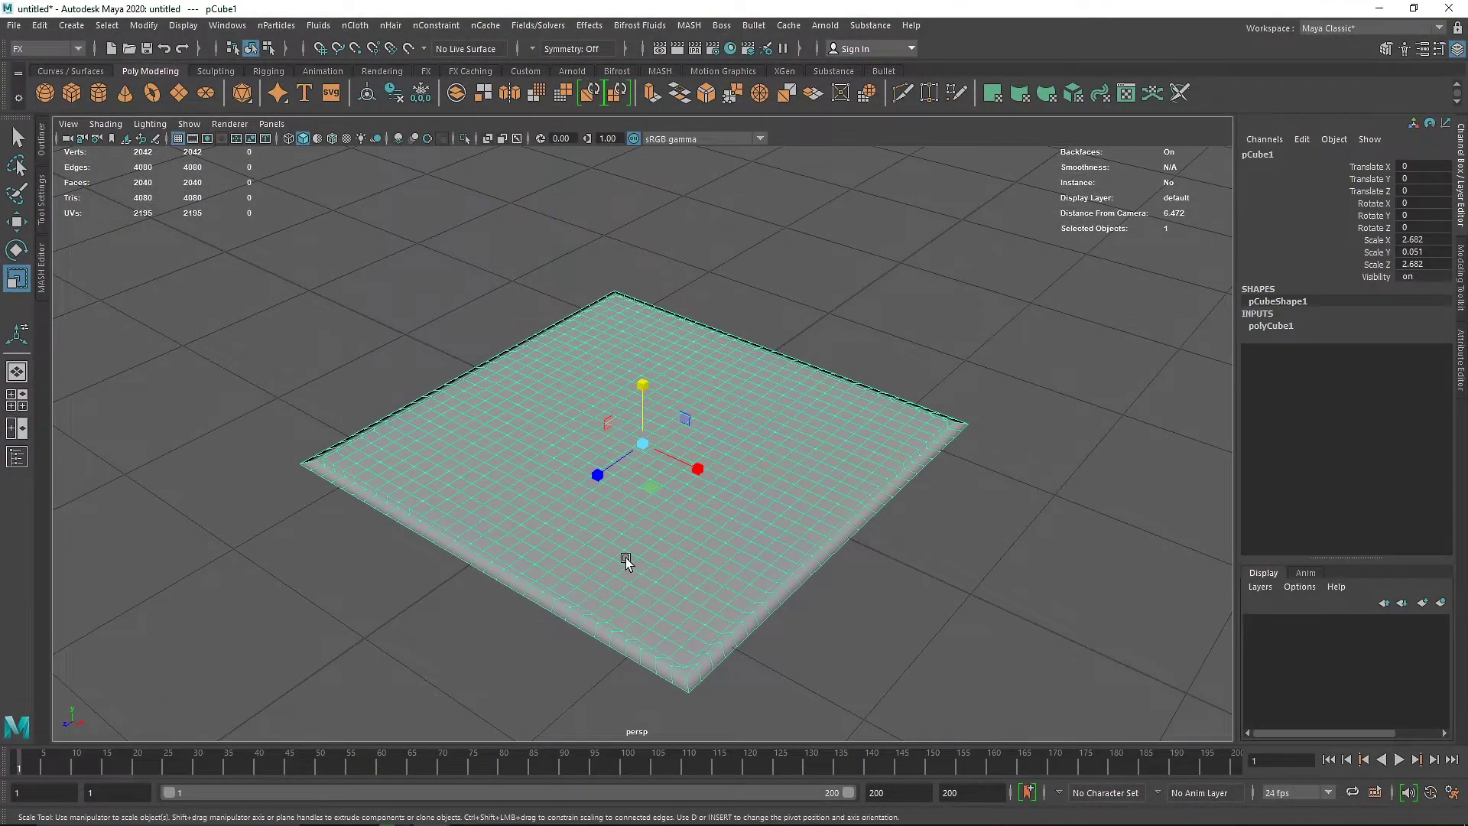
{"action": "left_click_drag", "start_coordinate": [652, 616], "coordinate": [583, 639], "text": "alt"}
{"action": "key", "text": "3"}
{"action": "left_click", "coordinate": [958, 416]}
{"action": "left_click_drag", "start_coordinate": [957, 416], "coordinate": [690, 484], "text": "alt"}
{"action": "key", "text": "1"}
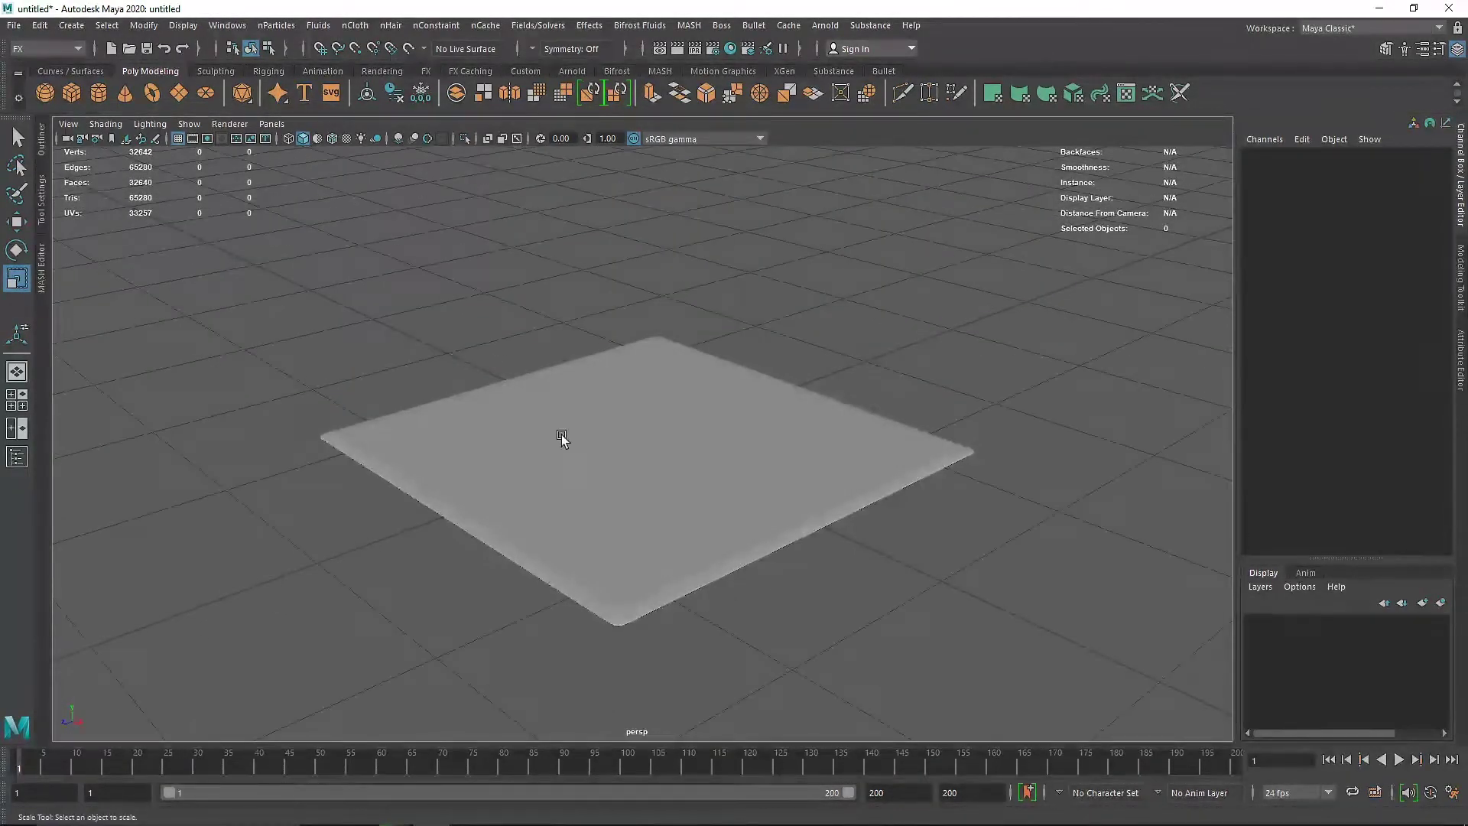
- Soften the edges of the slab
{"action": "left_click", "coordinate": [613, 437]}
{"action": "right_click_drag", "start_coordinate": [747, 403], "coordinate": [887, 451], "text": "shift"}
{"action": "left_click", "coordinate": [1049, 512]}
{"action": "scroll", "coordinate": [567, 517], "scroll_direction": "down", "scroll_amount": 3}
{"action": "left_click_drag", "start_coordinate": [567, 517], "coordinate": [624, 464], "text": "alt"}
- Raise the slab above the grid to about 3.484 units along Y
{"action": "left_click", "coordinate": [624, 462]}
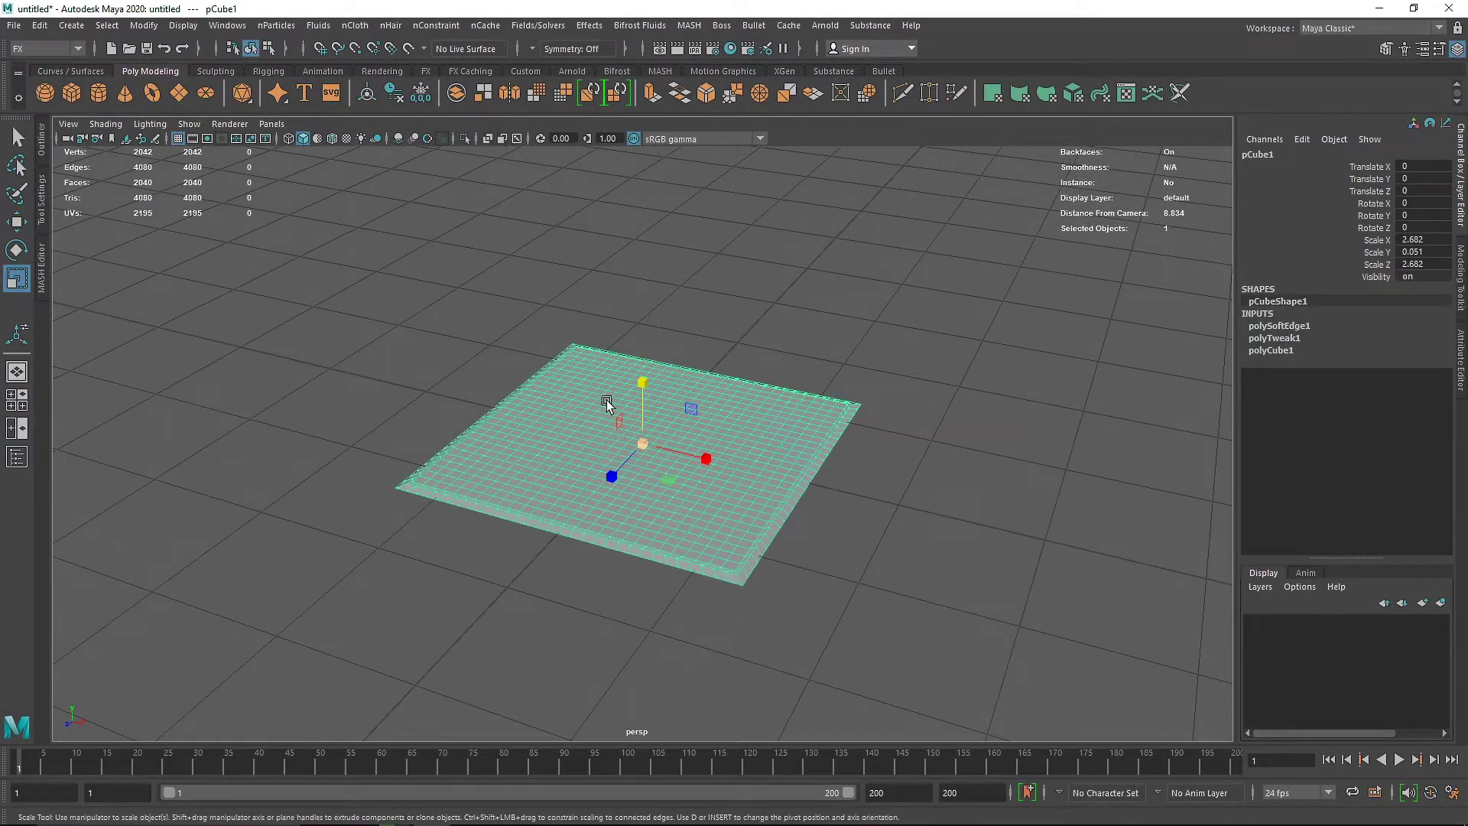
{"action": "key", "text": "w"}
{"action": "left_click_drag", "start_coordinate": [645, 393], "coordinate": [654, 228], "text": "alt"}
{"action": "scroll", "coordinate": [654, 228], "scroll_direction": "down", "scroll_amount": 4}
{"action": "left_click_drag", "start_coordinate": [643, 307], "coordinate": [653, 220]}
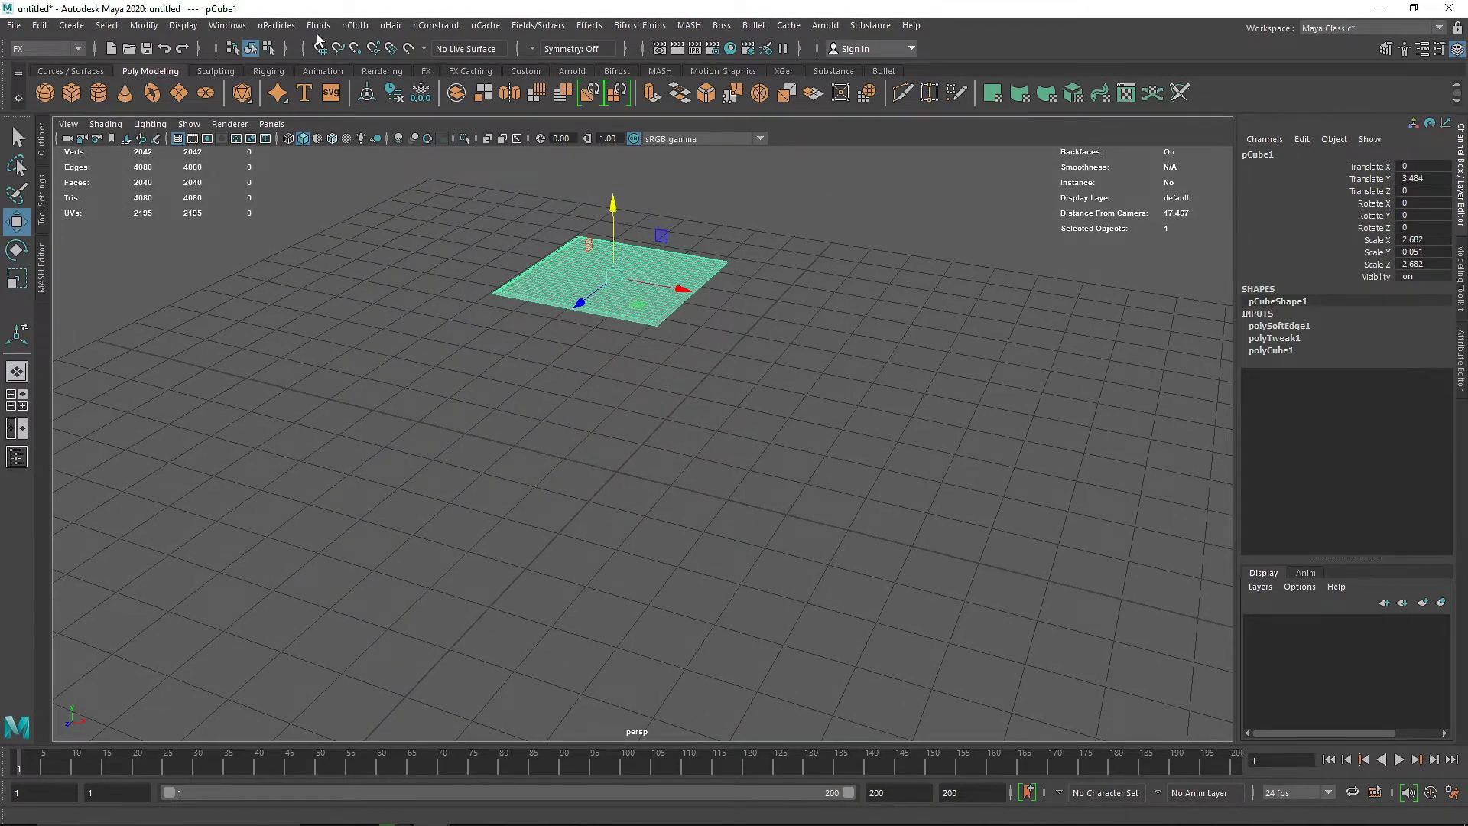
- Convert the slab to an nCloth, play the simulation briefly and rewind to frame 1
{"action": "left_click", "coordinate": [355, 26]}
{"action": "left_click", "coordinate": [388, 69]}
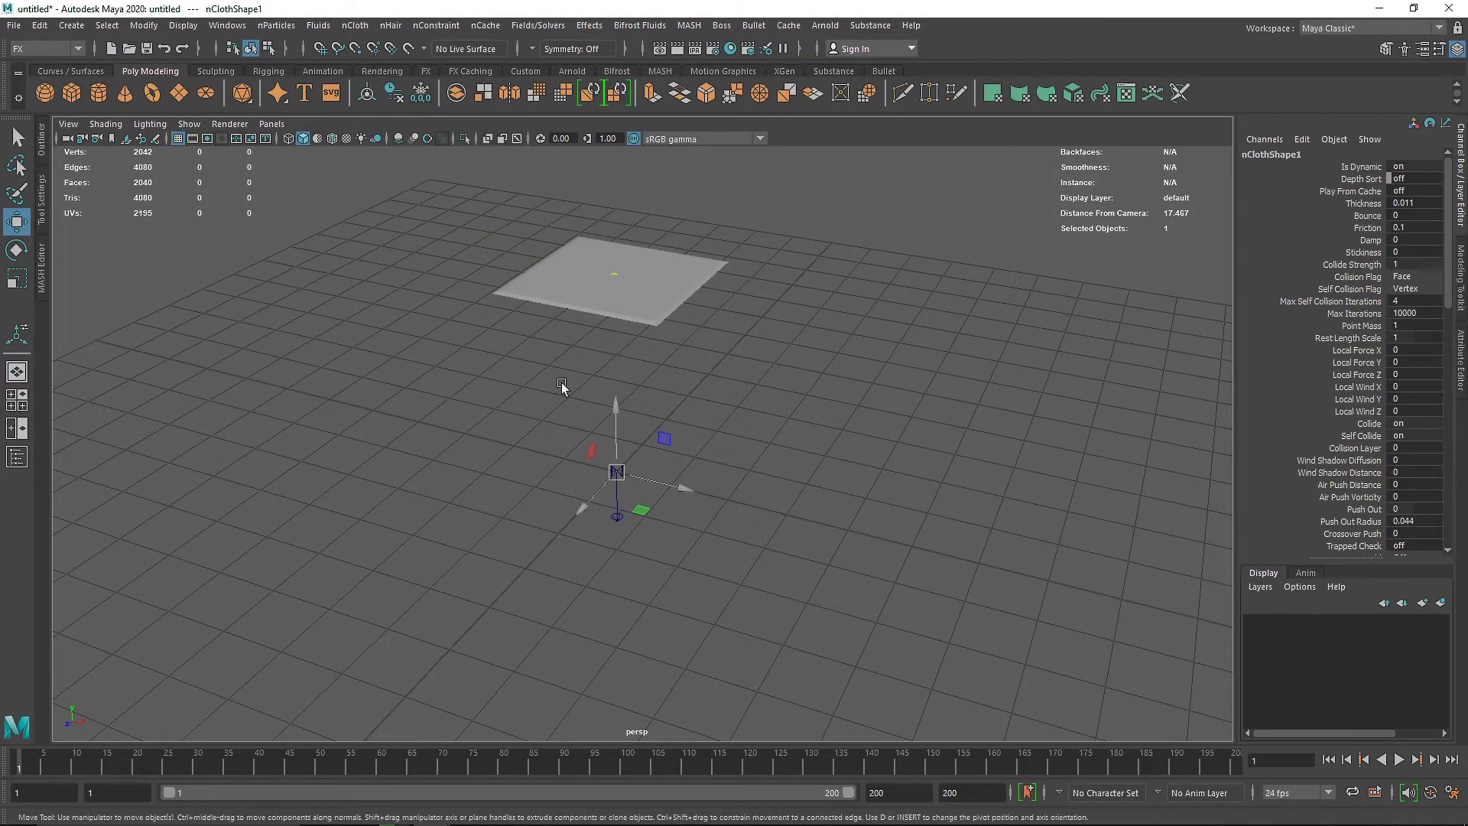
{"action": "left_click", "coordinate": [1397, 760]}
{"action": "left_click", "coordinate": [1398, 760]}
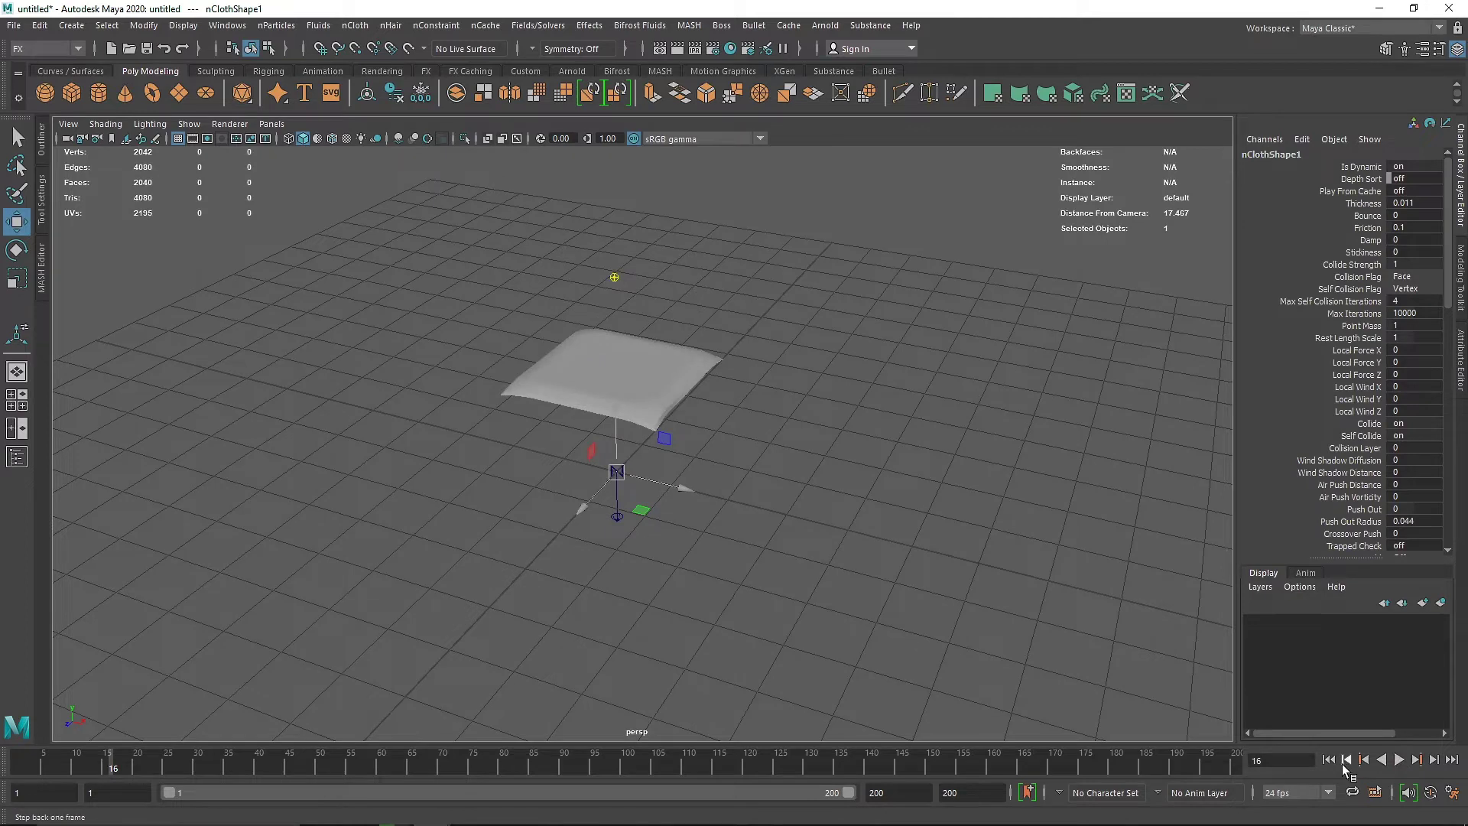
{"action": "left_click", "coordinate": [1329, 759]}
- Enable the ground plane (Use Plane) on the nucleus1 solver
{"action": "left_click", "coordinate": [41, 139]}
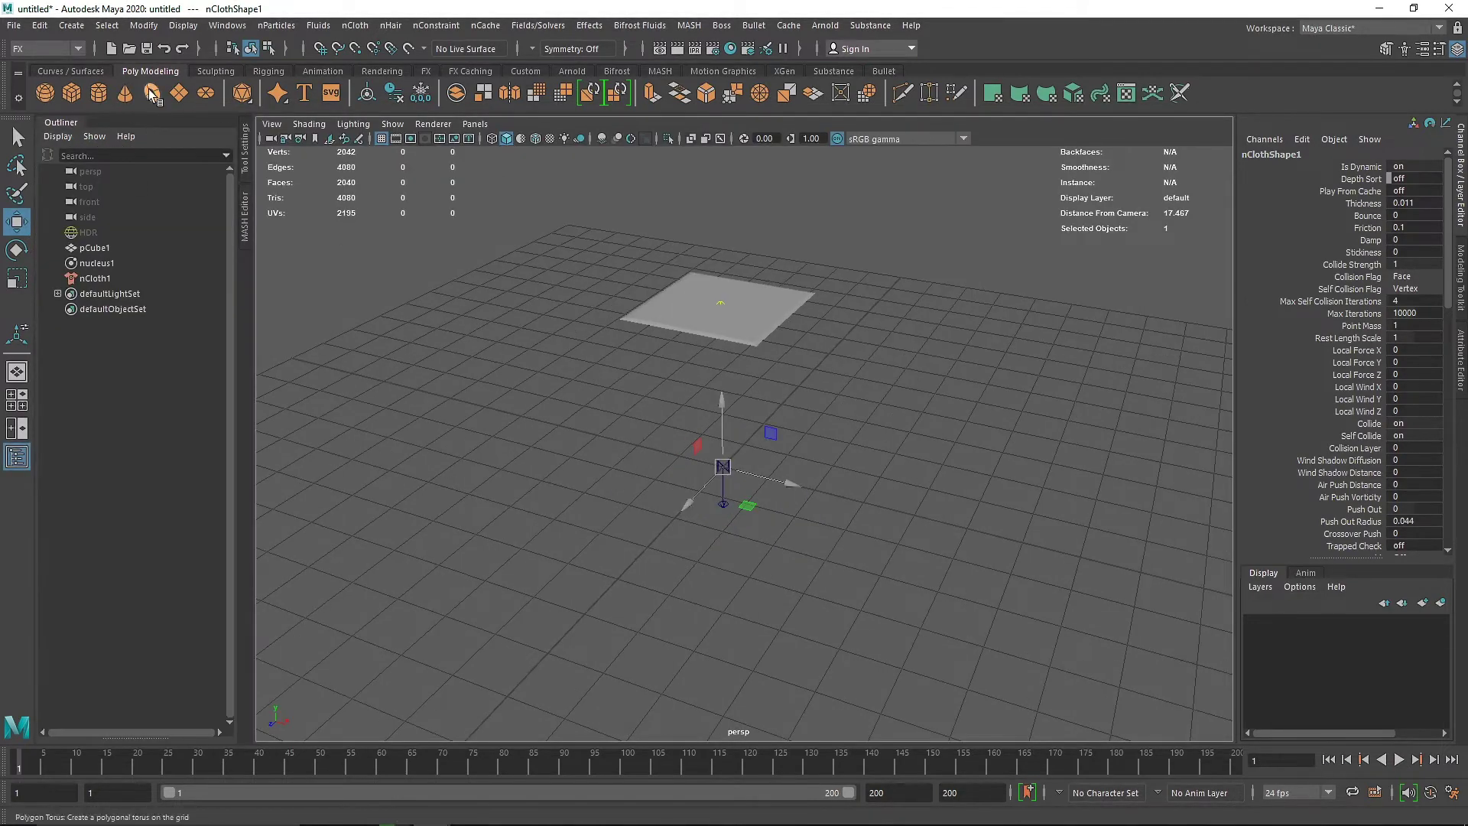
{"action": "left_click", "coordinate": [97, 262]}
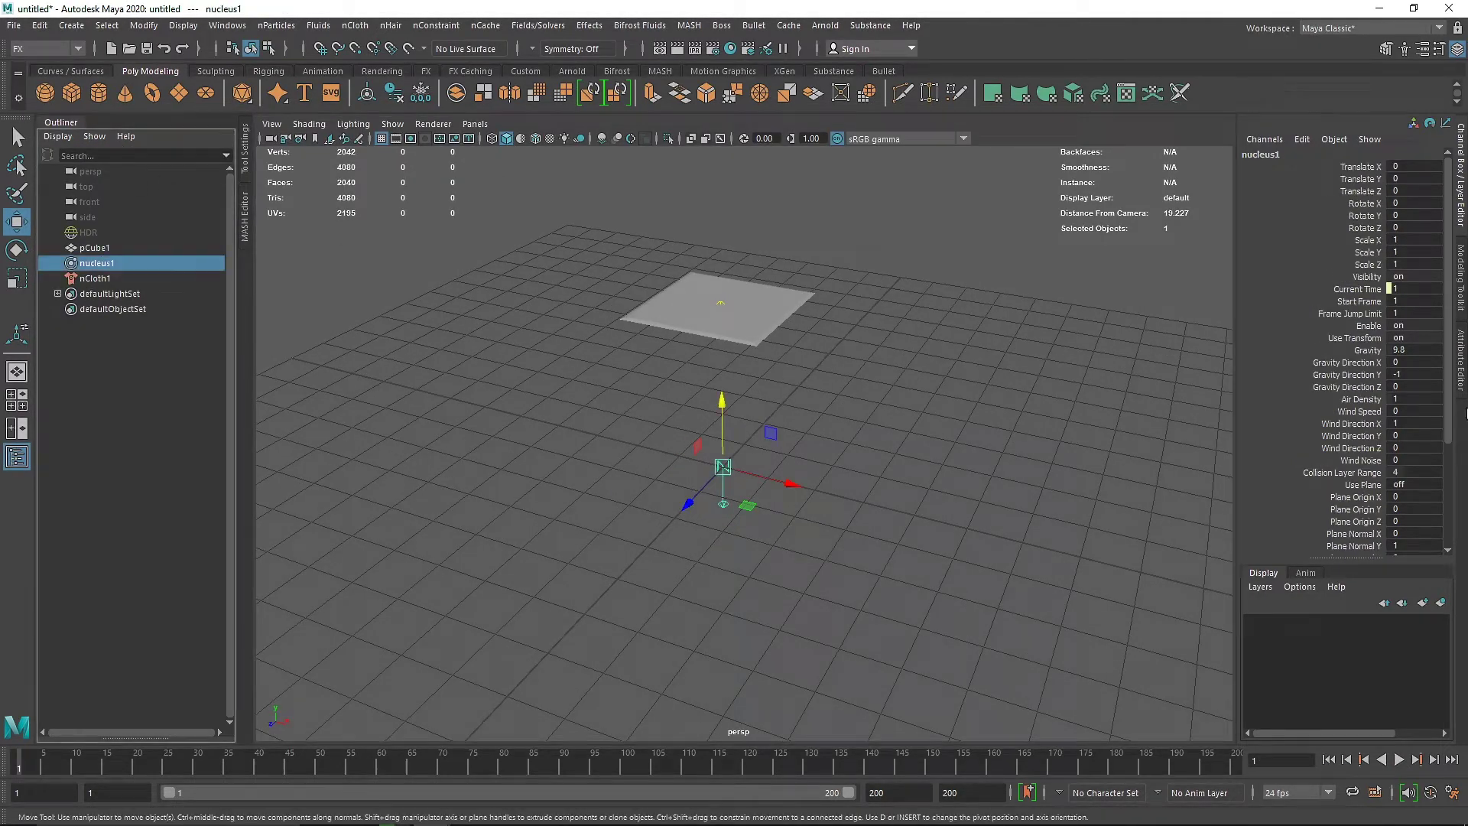
{"action": "left_click", "coordinate": [1461, 367]}
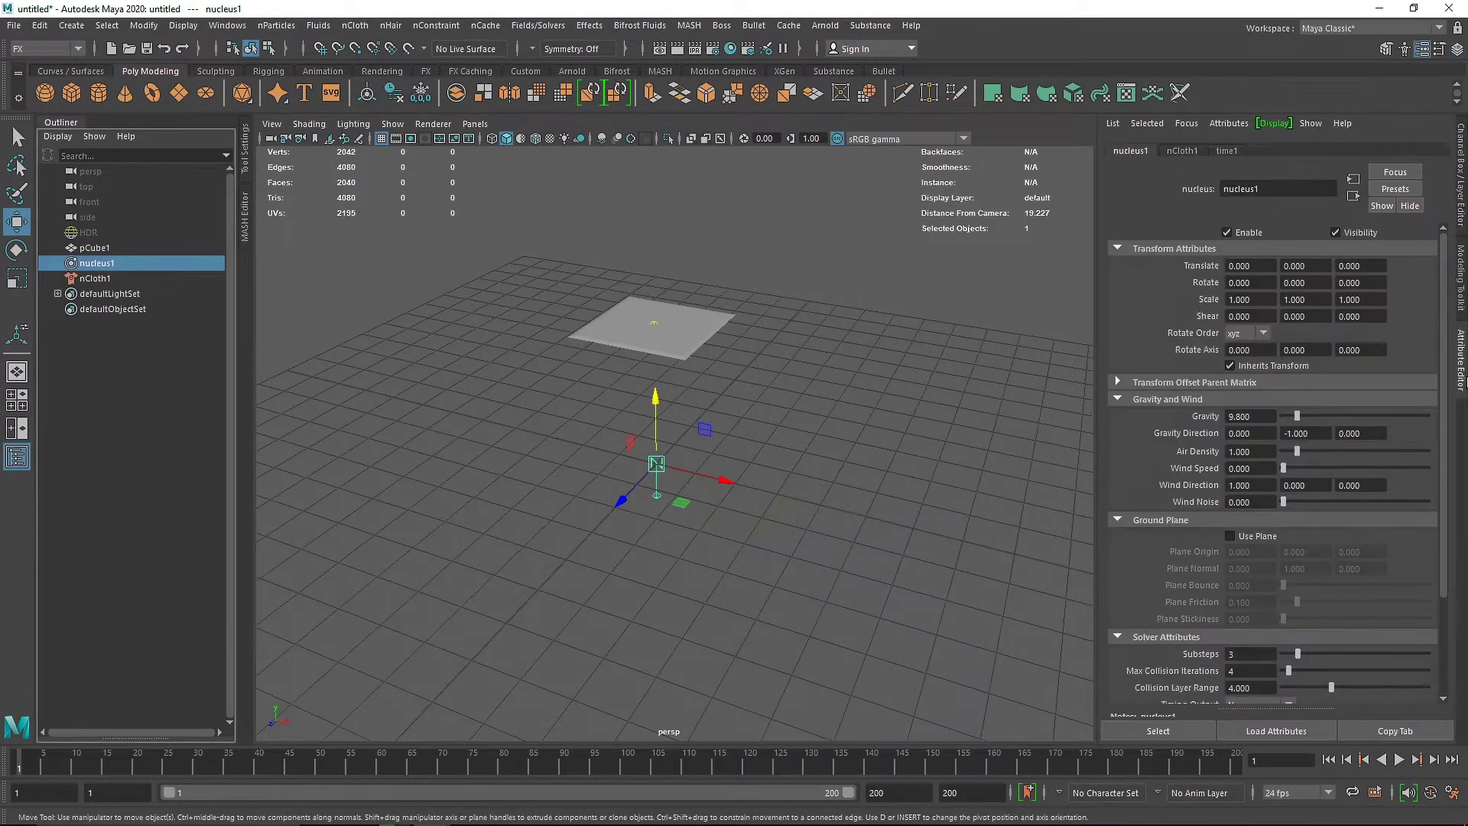
{"action": "left_click", "coordinate": [1247, 538]}
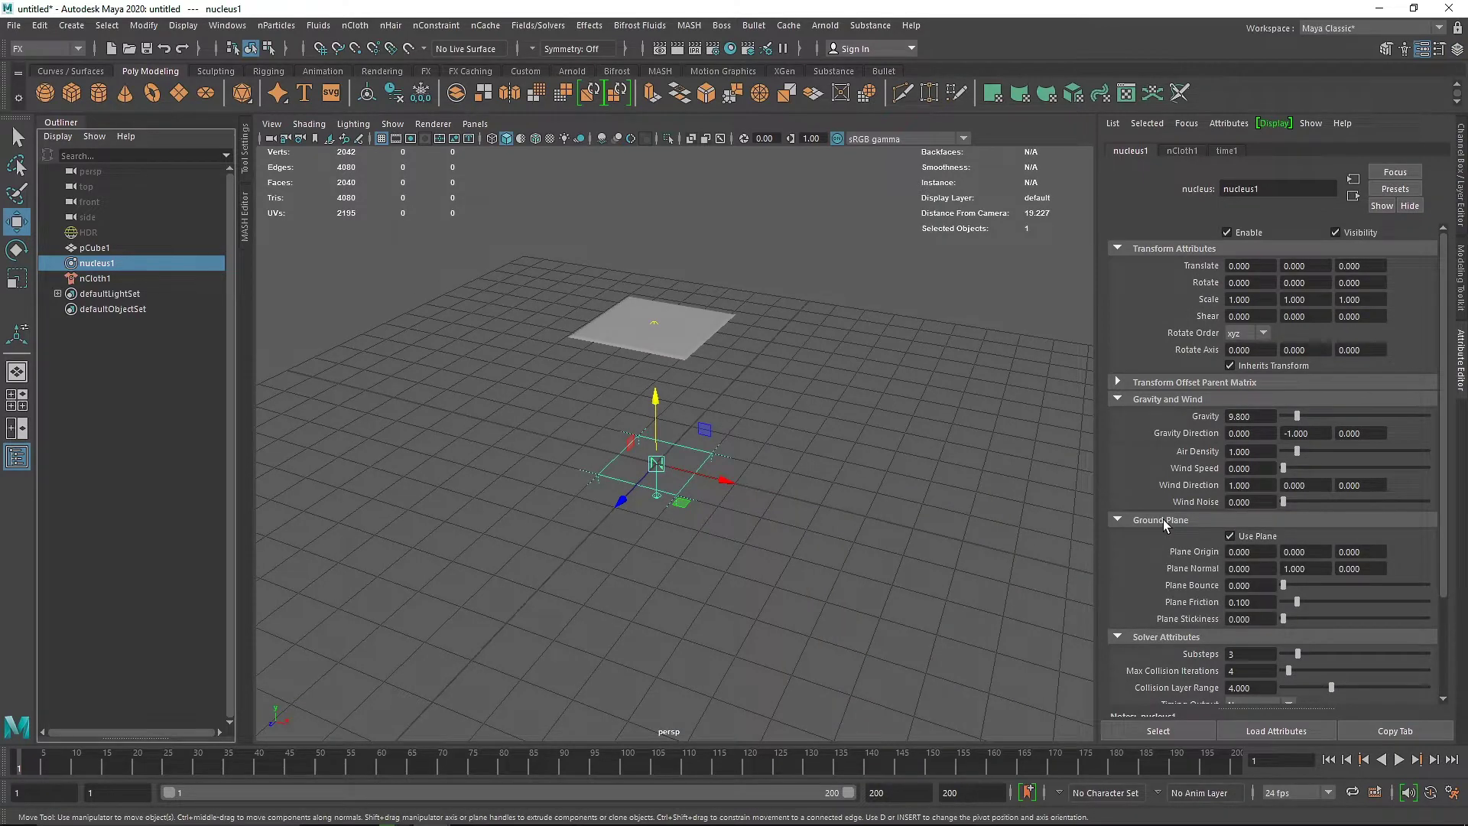
- Play the simulation to check how the cloth lands on the ground plane, and rewind to frame 1
{"action": "left_click", "coordinate": [1398, 760]}
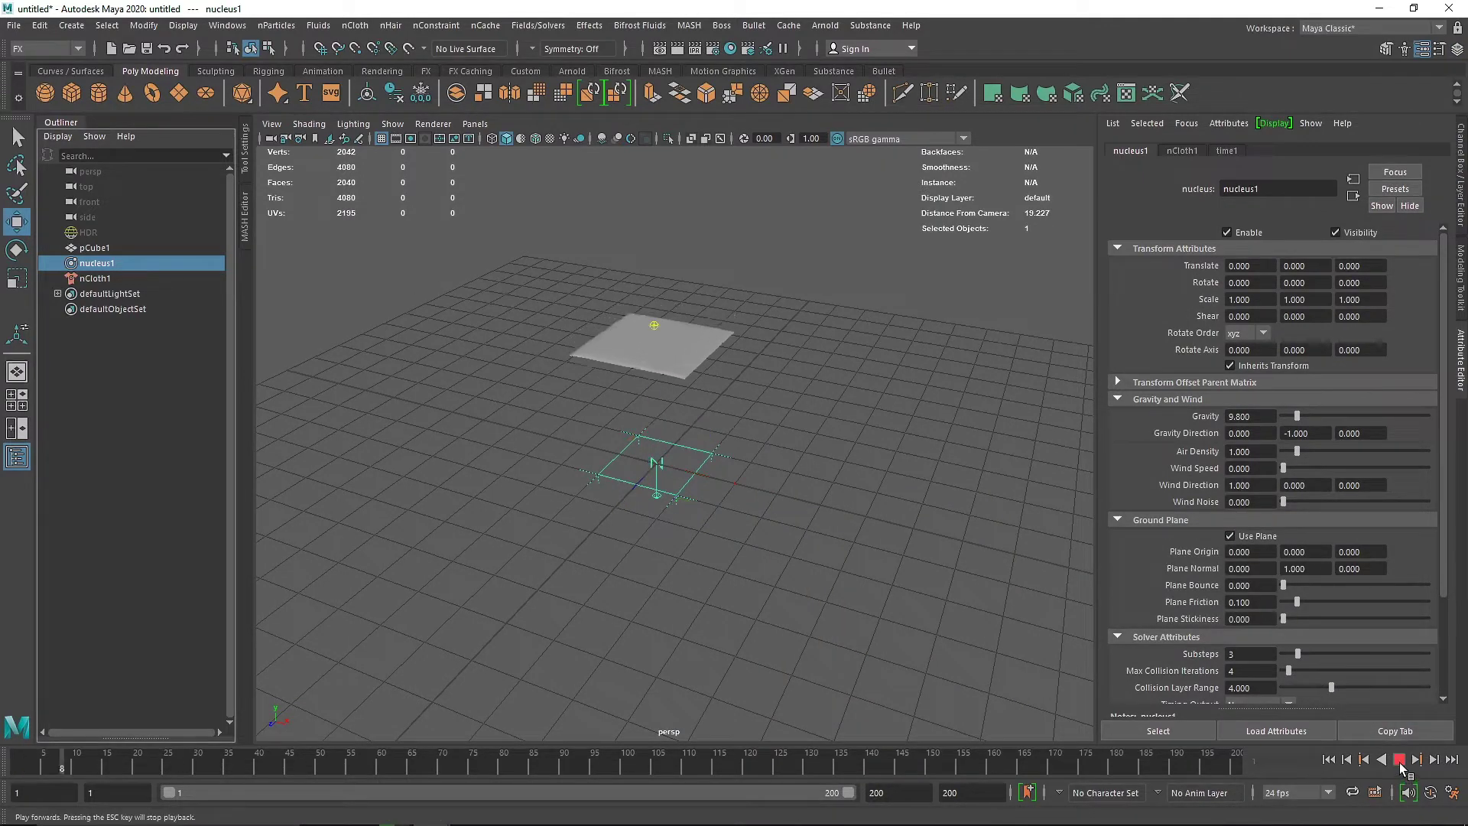
{"action": "left_click", "coordinate": [1399, 761]}
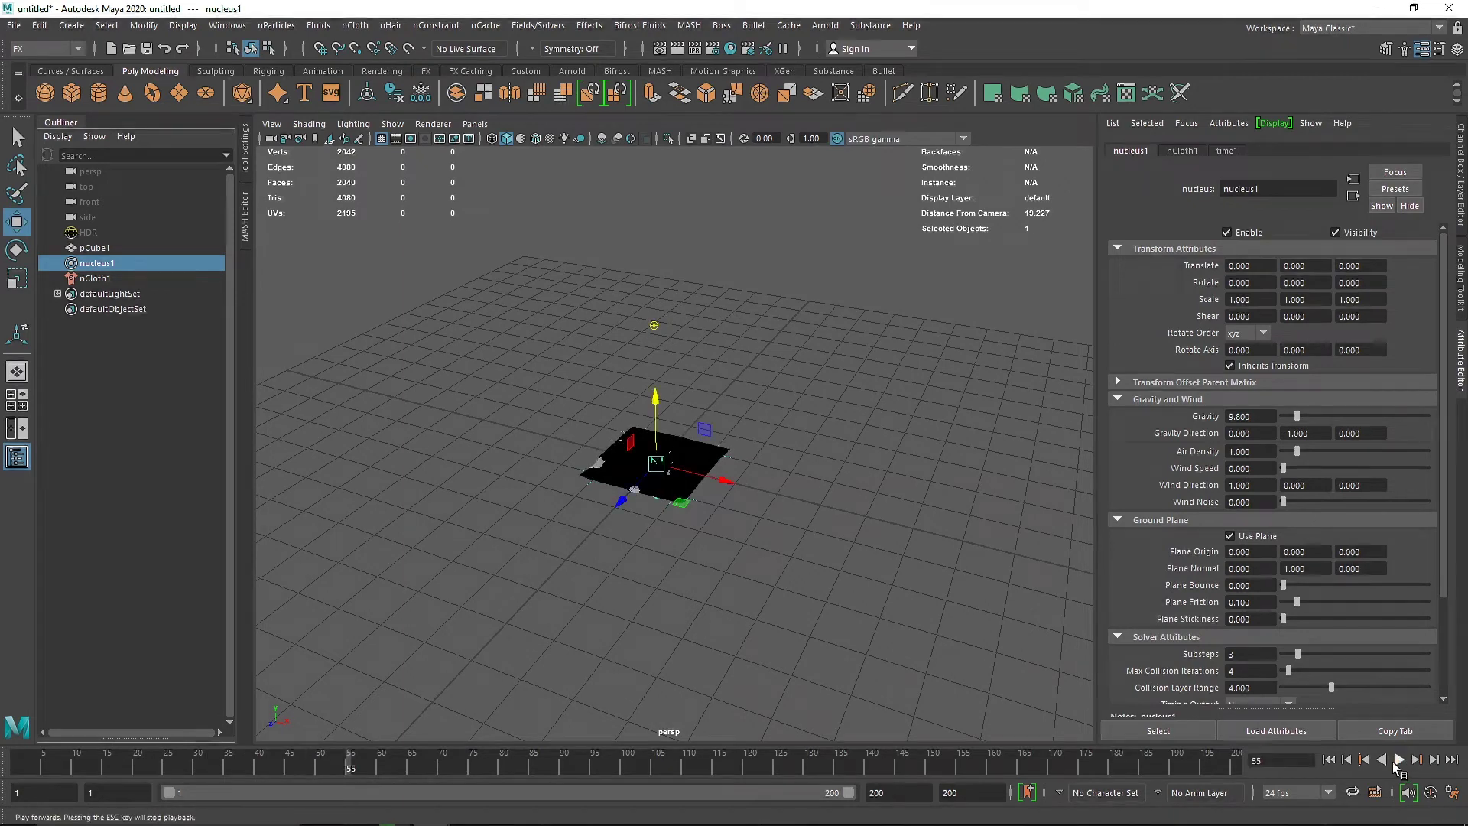
{"action": "left_click", "coordinate": [1332, 760]}
- Select the slab and replace its nCloth settings with the silk preset
{"action": "left_click", "coordinate": [95, 247]}
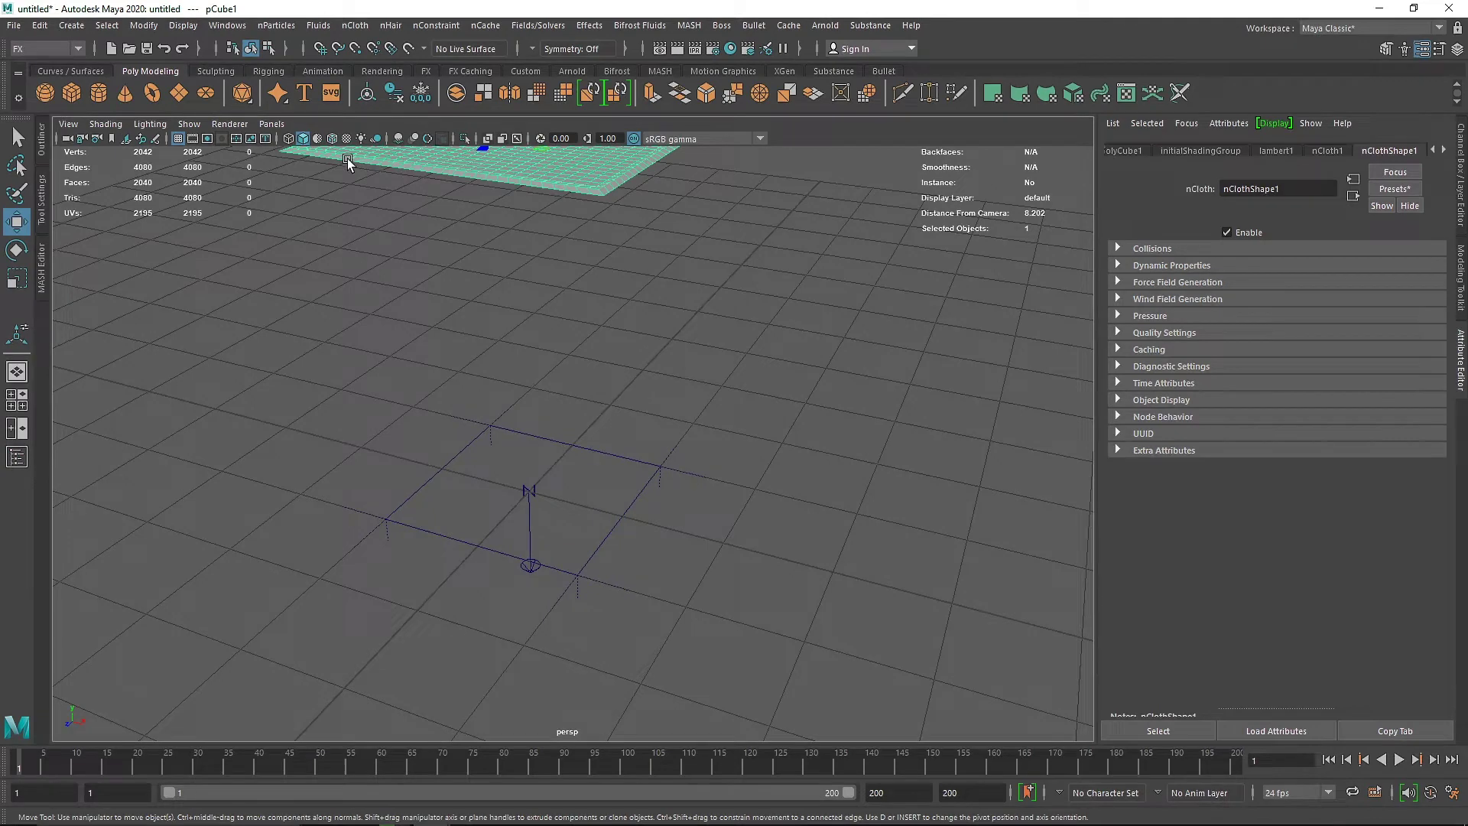
{"action": "key", "text": "f"}
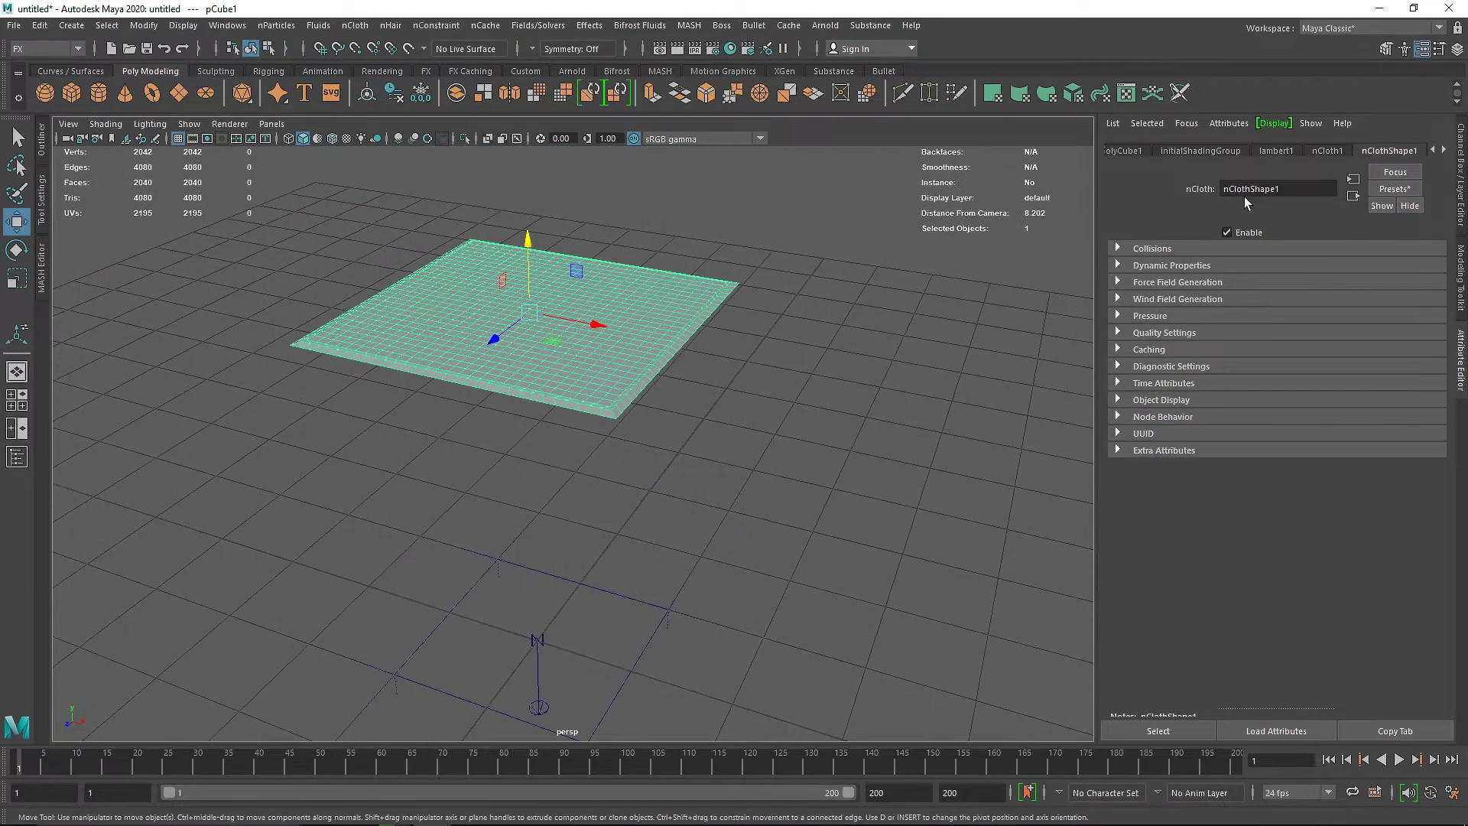
{"action": "left_click", "coordinate": [1385, 187]}
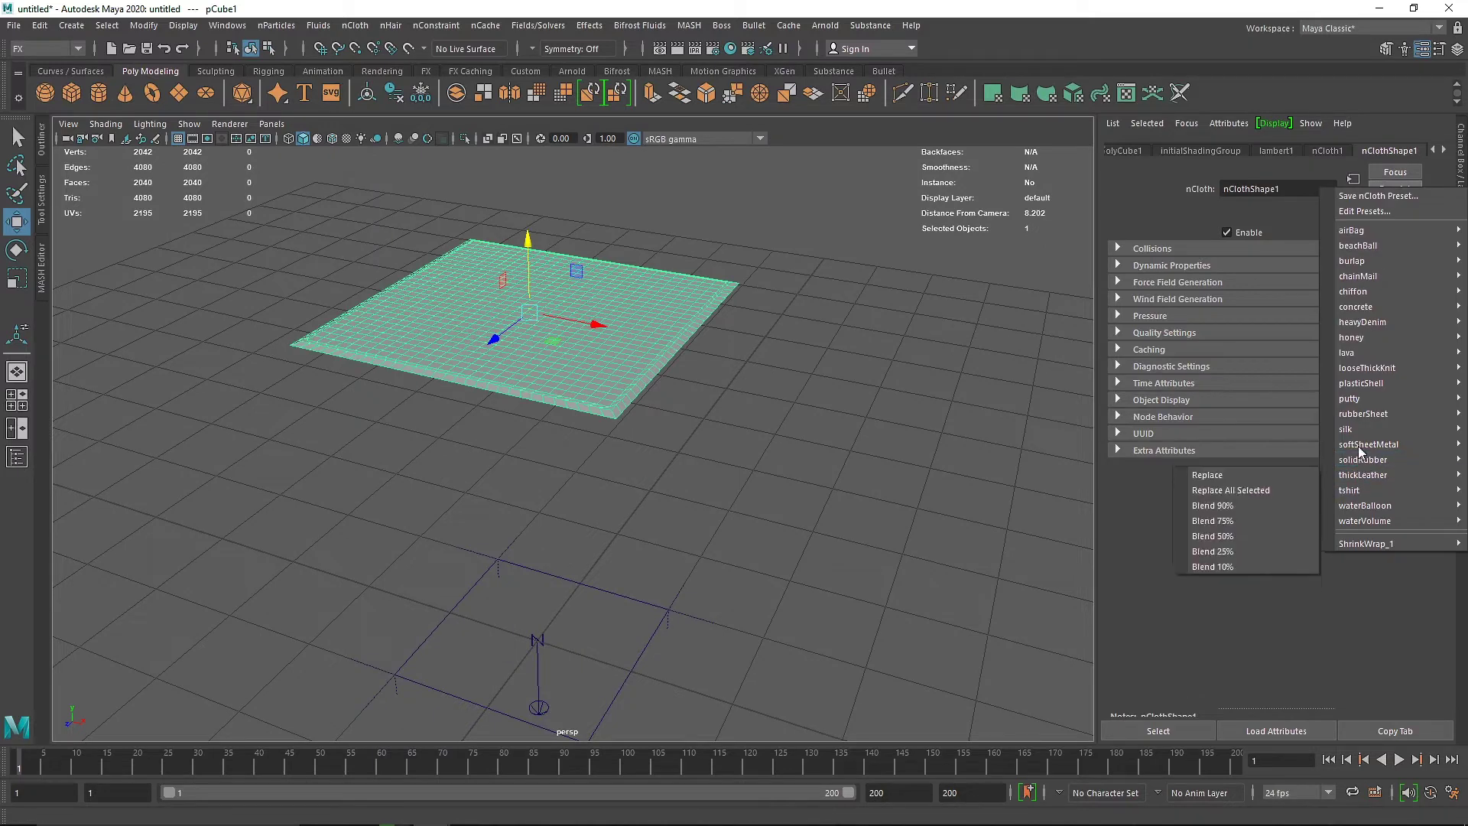
{"action": "mouse_move", "coordinate": [1359, 431]}
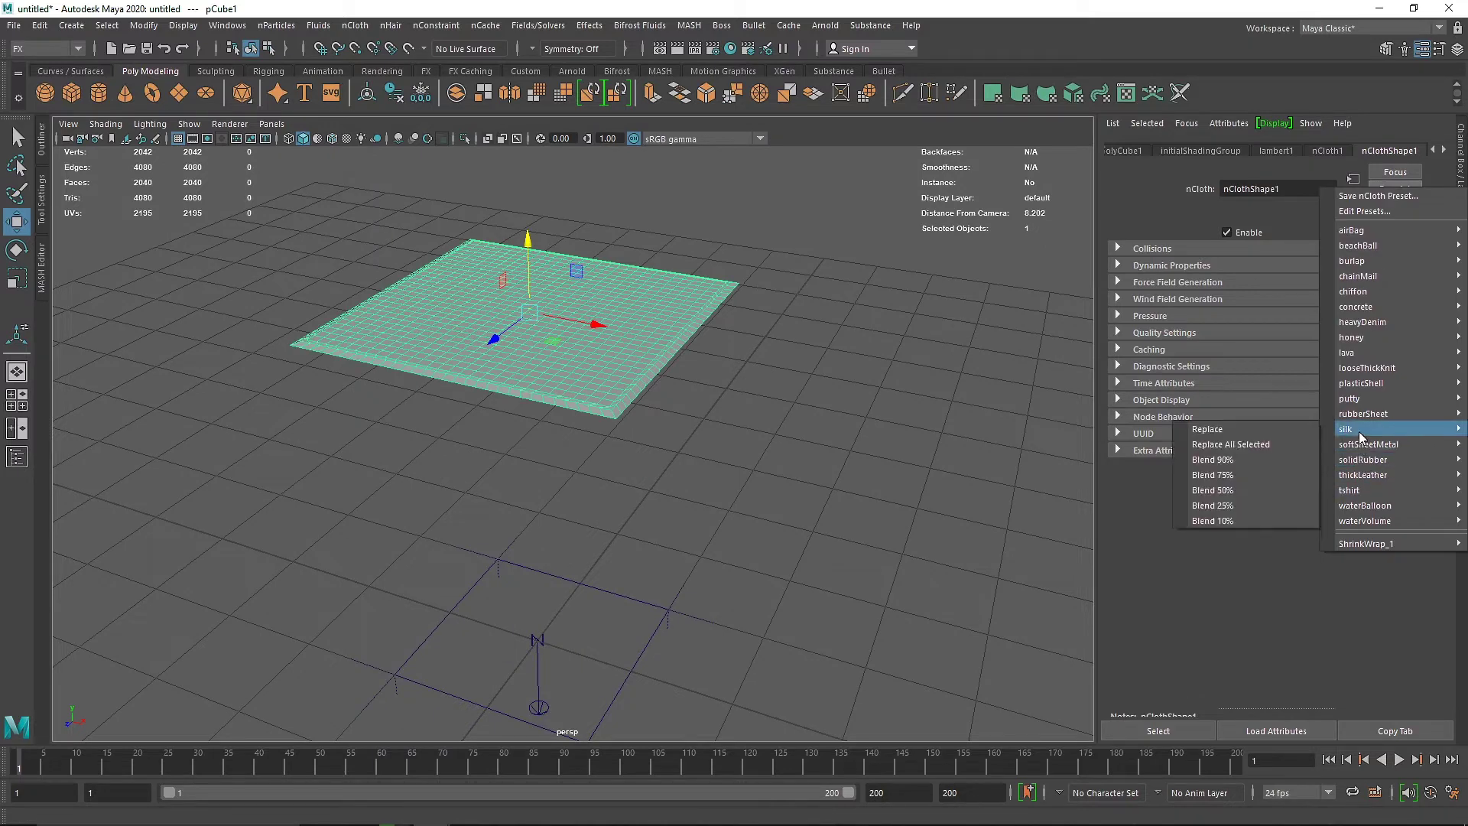
{"action": "left_click", "coordinate": [1288, 436]}
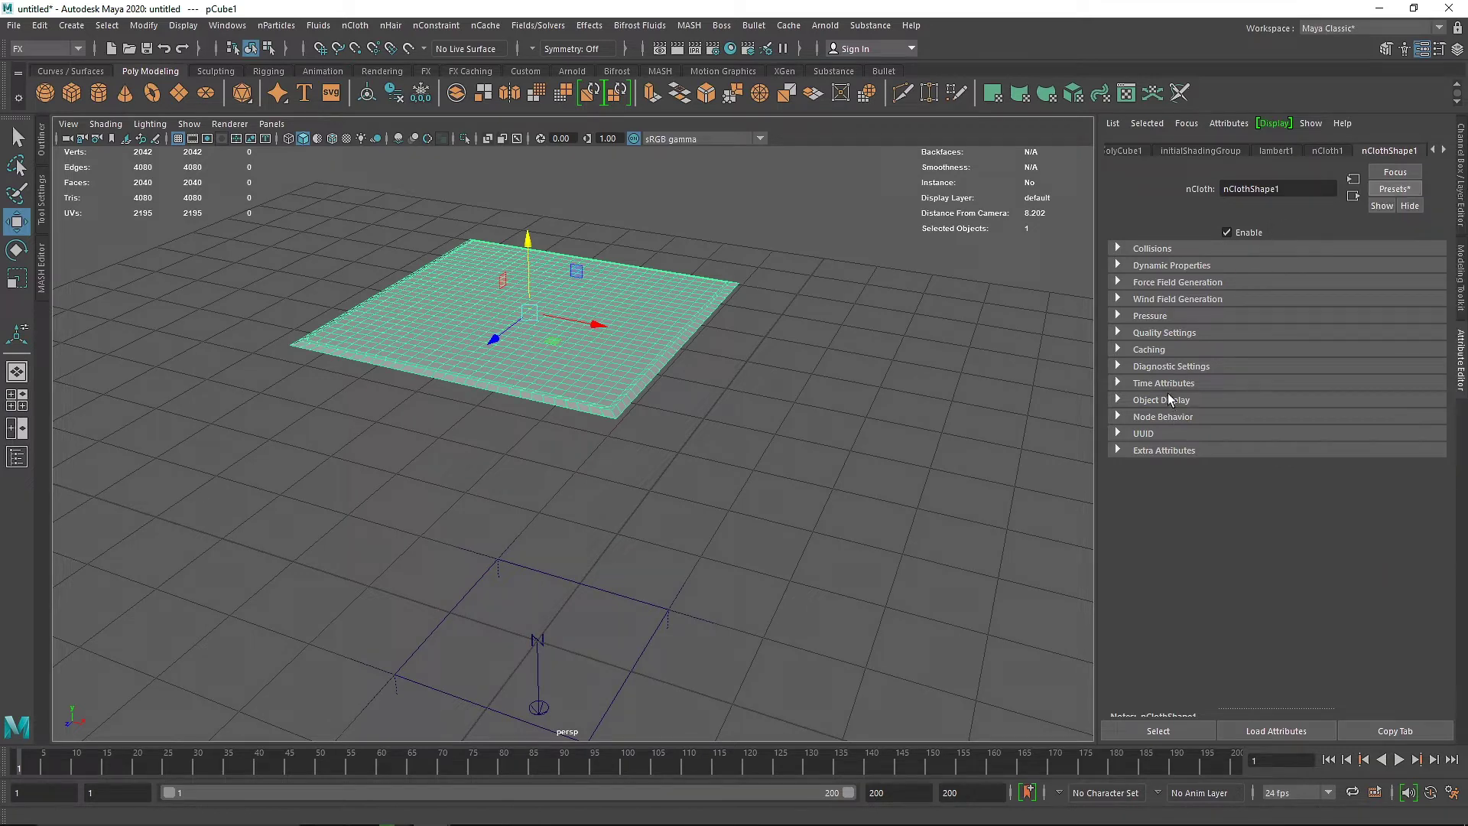
- Set the slab's nCloth Pressure to 0.2 and play the simulation to test the inflation
{"action": "left_click", "coordinate": [1162, 319]}
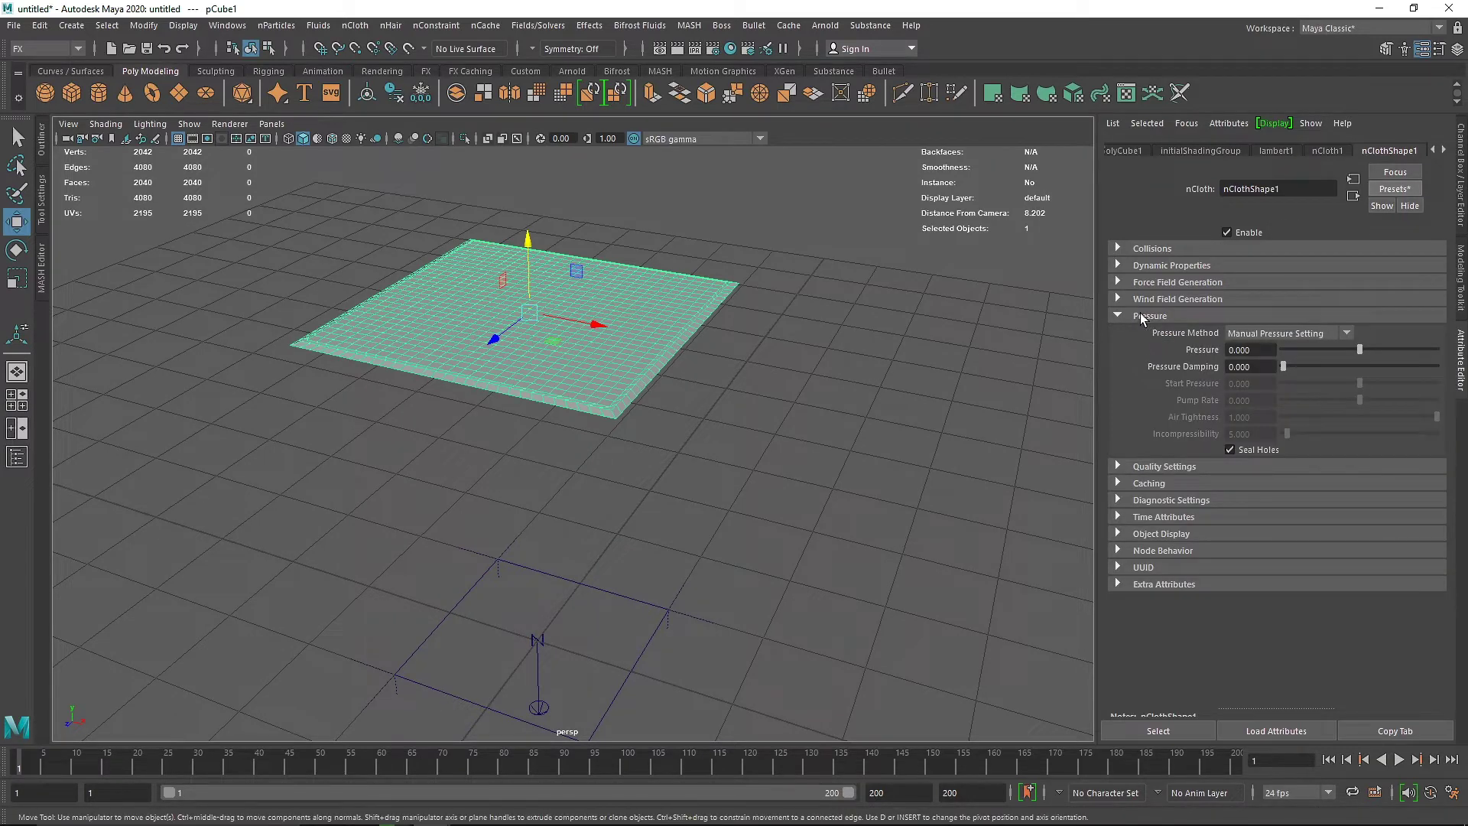
{"action": "double_click", "coordinate": [1250, 350]}
{"action": "type", "text": "0.2"}
{"action": "key", "text": "Return"}
{"action": "left_click", "coordinate": [1399, 759]}
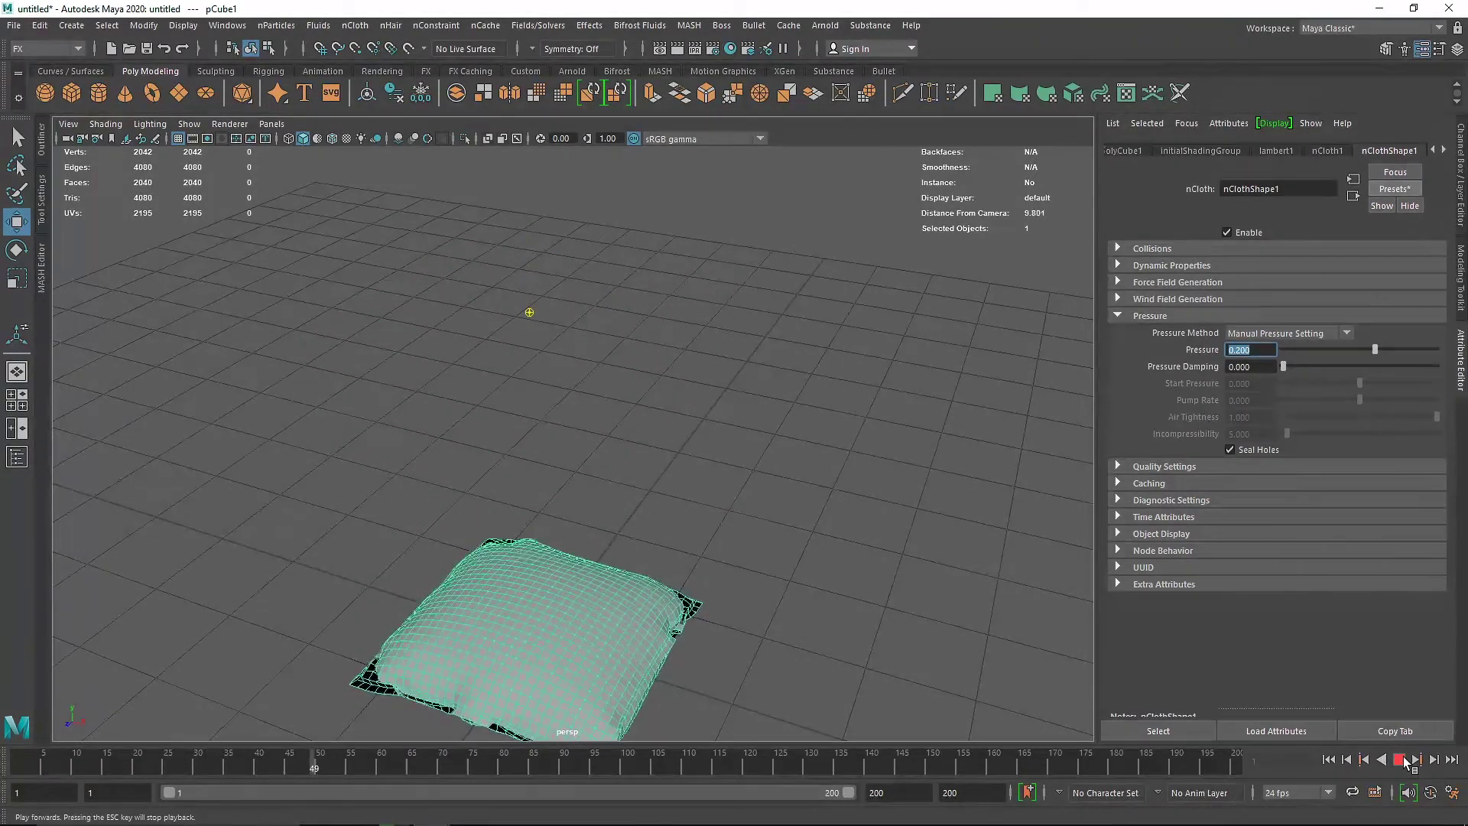
{"action": "left_click", "coordinate": [1401, 759]}
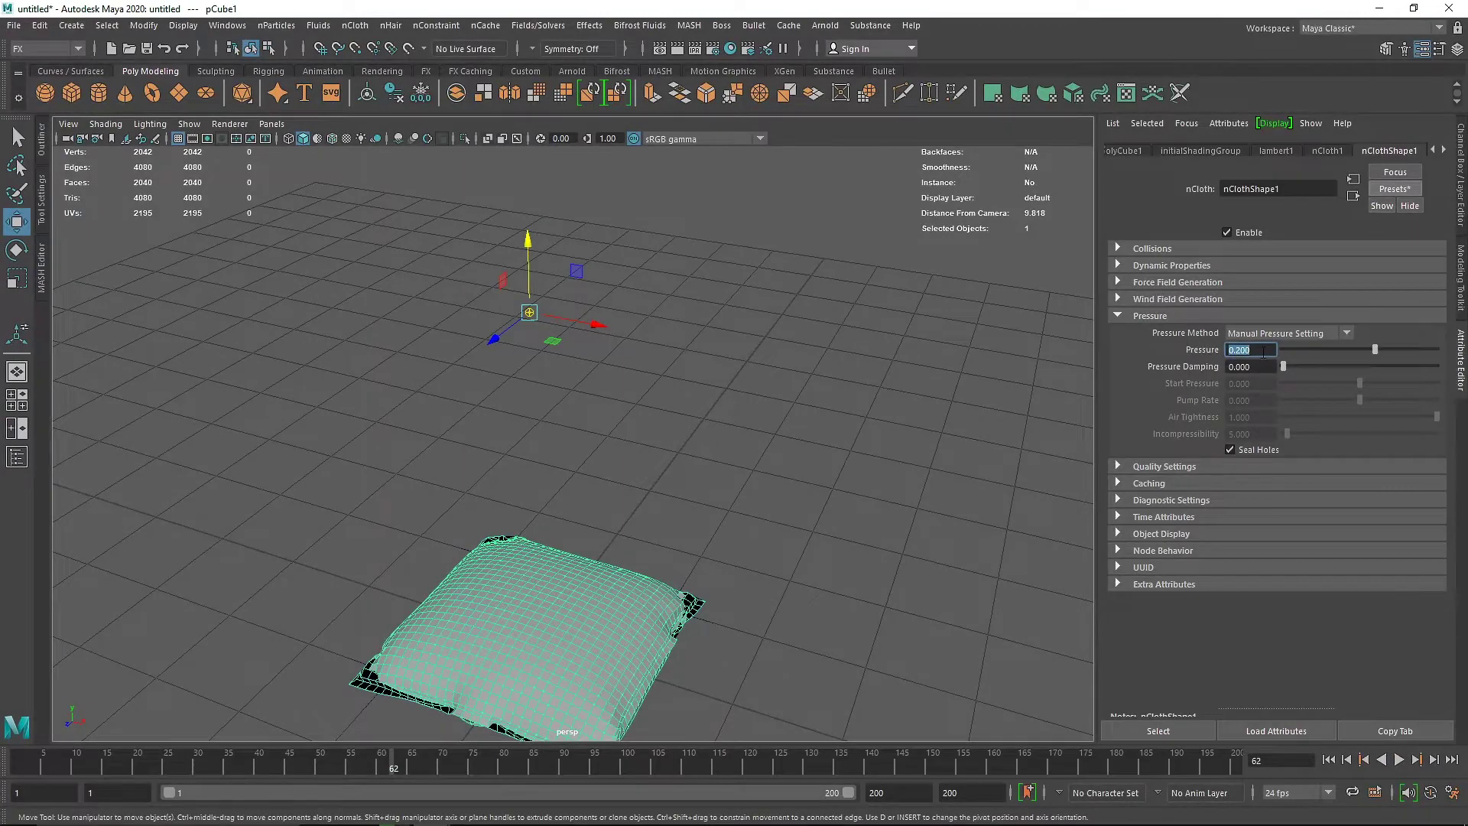
- Set the Pressure to 0.3 and replay the simulation from frame 1
{"action": "type", "text": "3"}
{"action": "key", "text": "Return"}
{"action": "left_click", "coordinate": [1364, 758]}
{"action": "left_click", "coordinate": [1399, 758]}
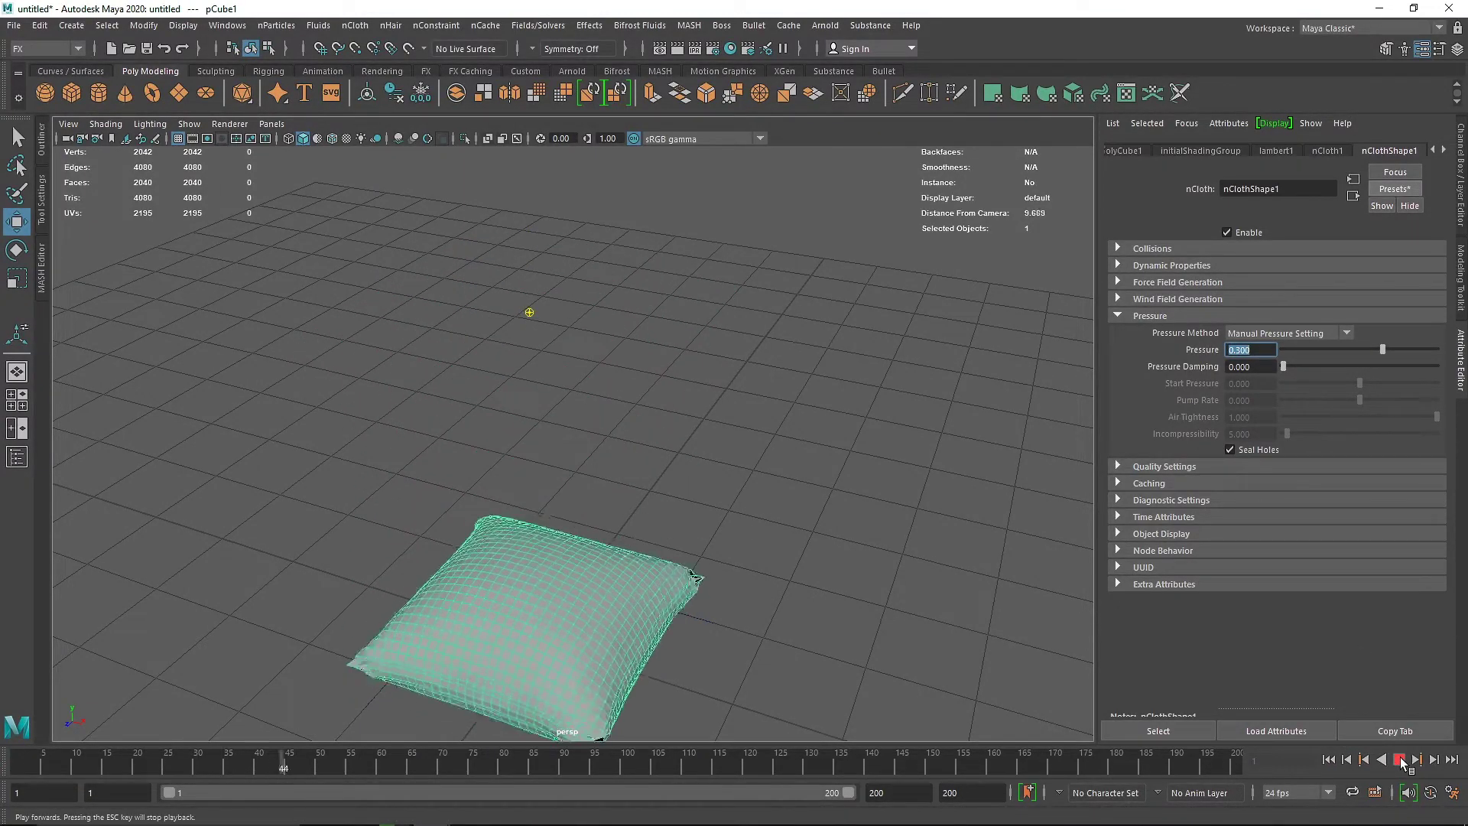
{"action": "left_click", "coordinate": [1401, 758]}
- Reapply the silk preset to the slab's nCloth, replacing the current settings, and check the result in playback
{"action": "middle_click_drag", "start_coordinate": [704, 612], "coordinate": [657, 443], "text": "alt"}
{"action": "left_click", "coordinate": [1394, 189]}
{"action": "mouse_move", "coordinate": [1347, 434]}
{"action": "left_click", "coordinate": [1212, 428]}
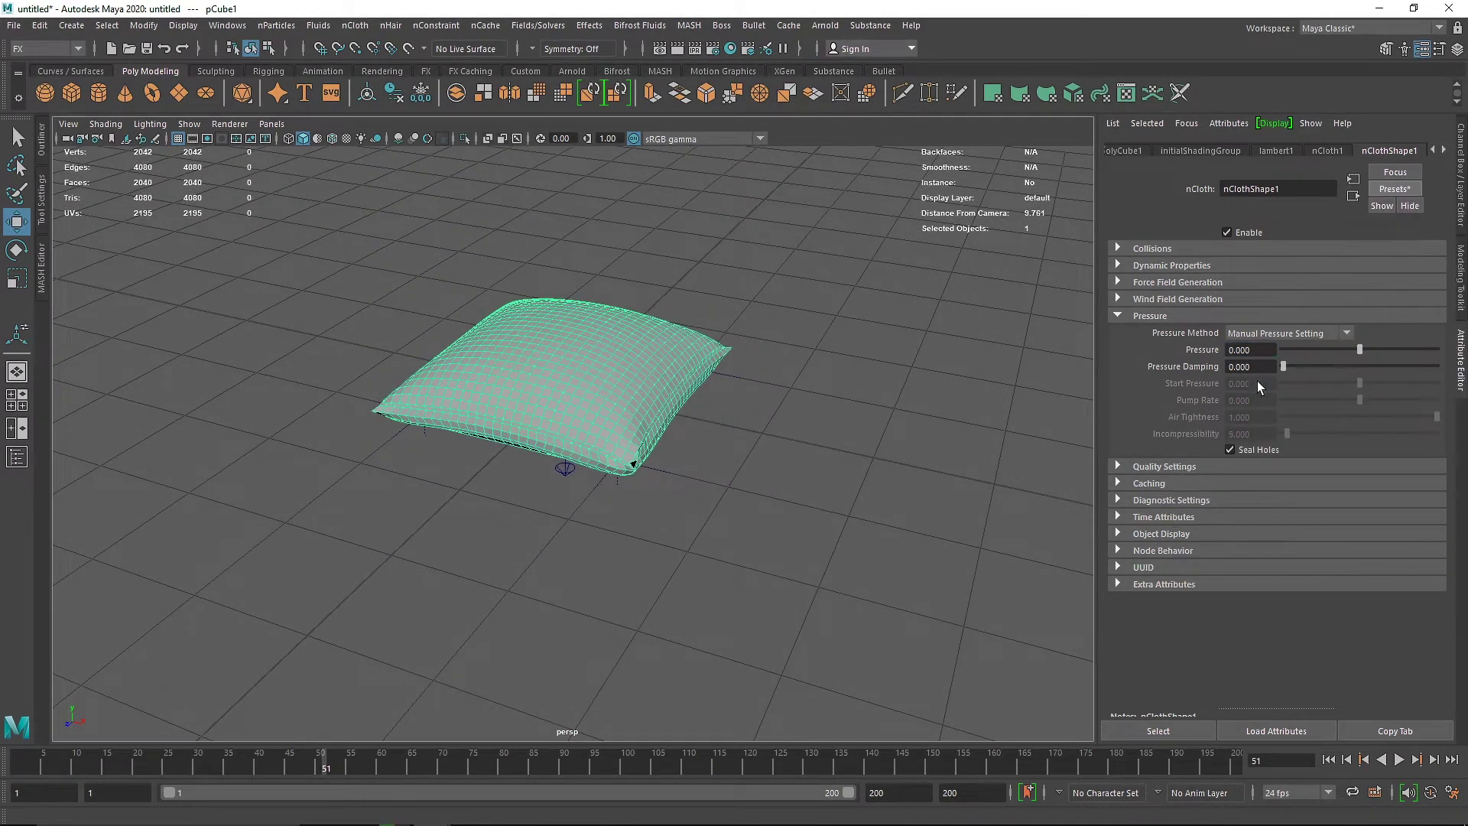
{"action": "left_click", "coordinate": [1160, 316]}
{"action": "left_click", "coordinate": [1170, 265]}
{"action": "left_click", "coordinate": [1228, 283]}
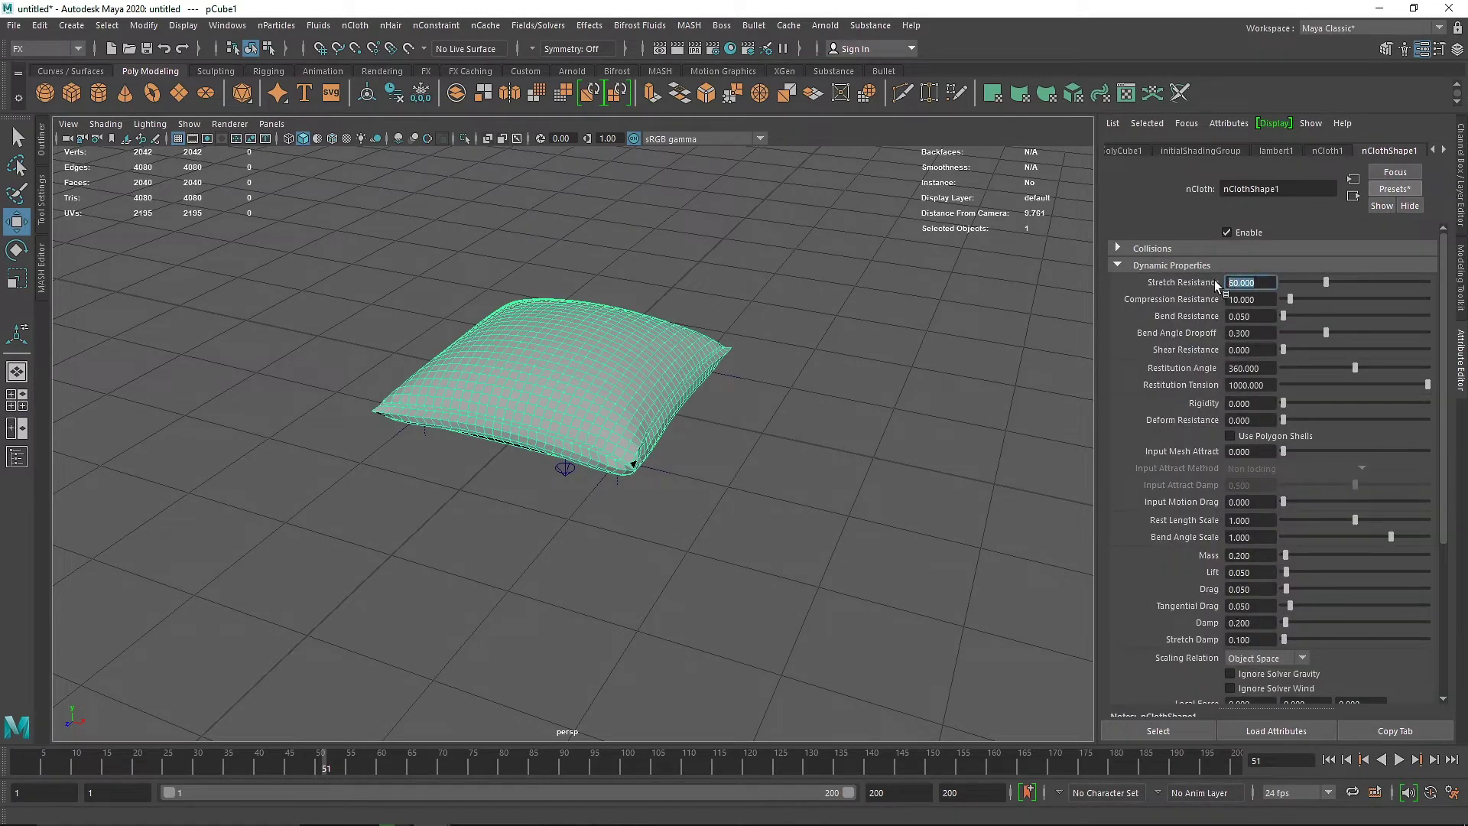
{"action": "left_click", "coordinate": [1149, 268]}
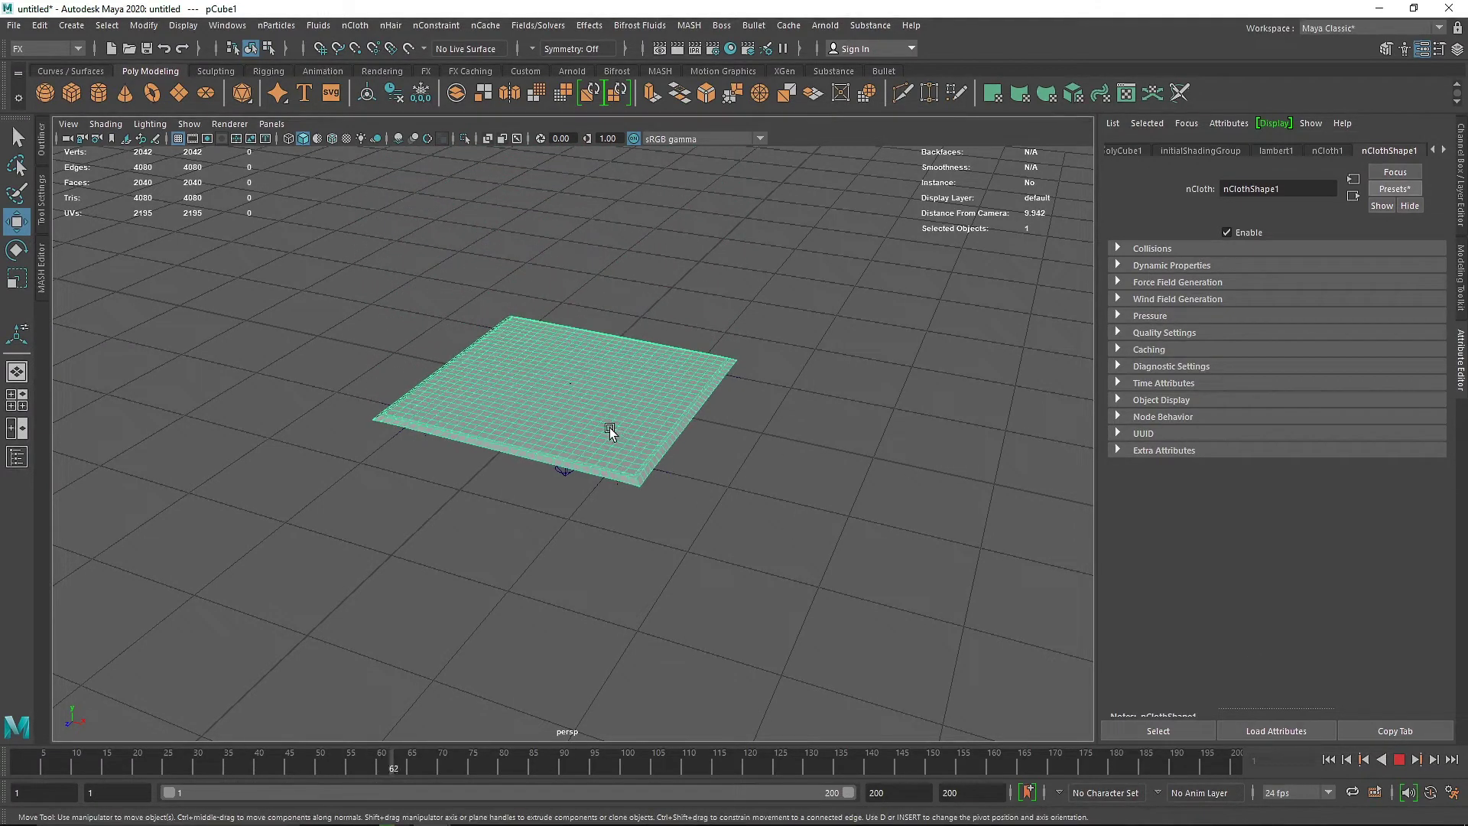
{"action": "left_click", "coordinate": [1400, 760]}
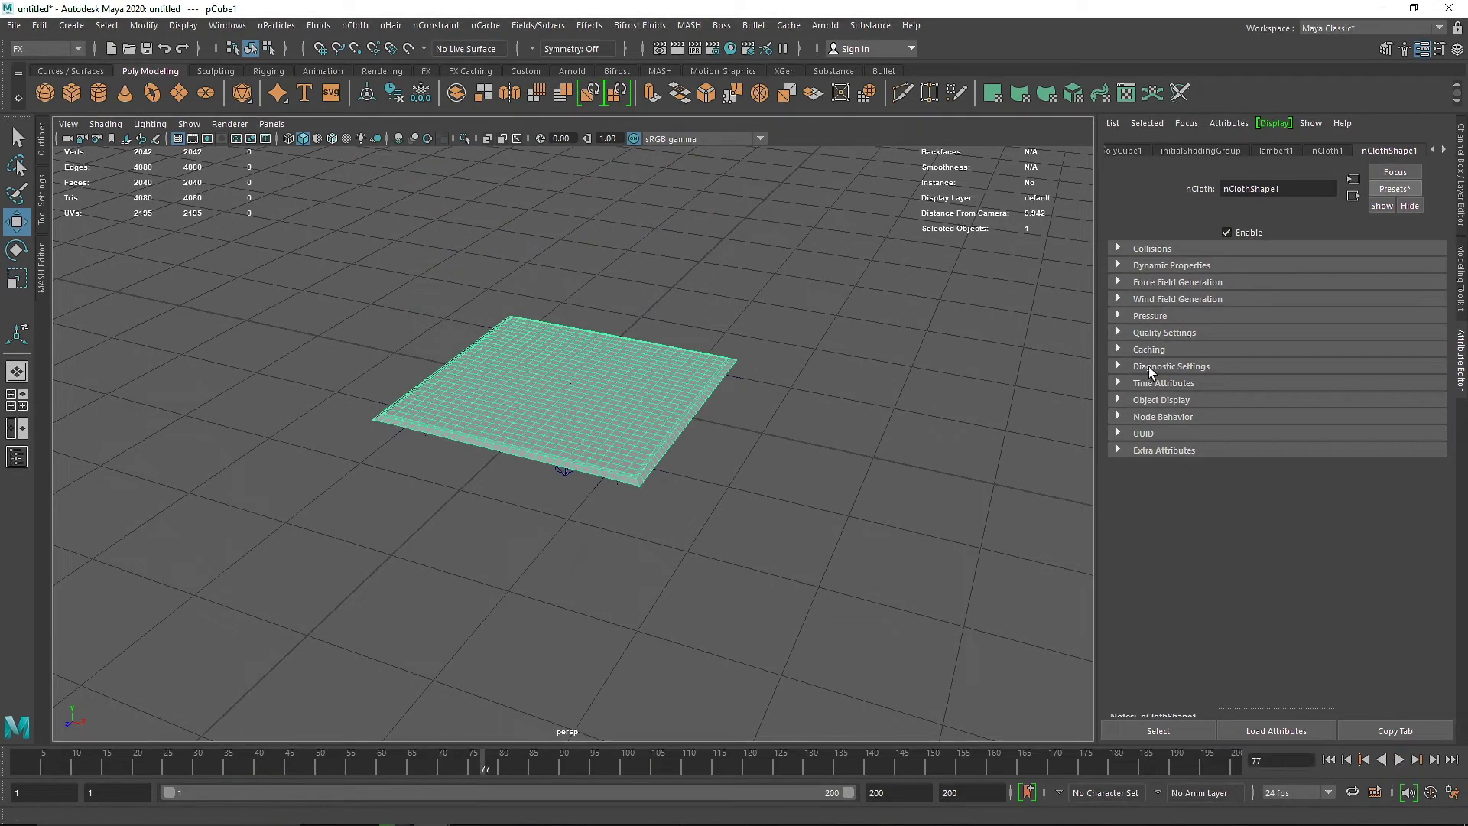
- Set the slab's nCloth Pressure to 0.2 and run the simulation again from frame 1
{"action": "left_click", "coordinate": [1151, 316]}
{"action": "left_click", "coordinate": [1258, 351]}
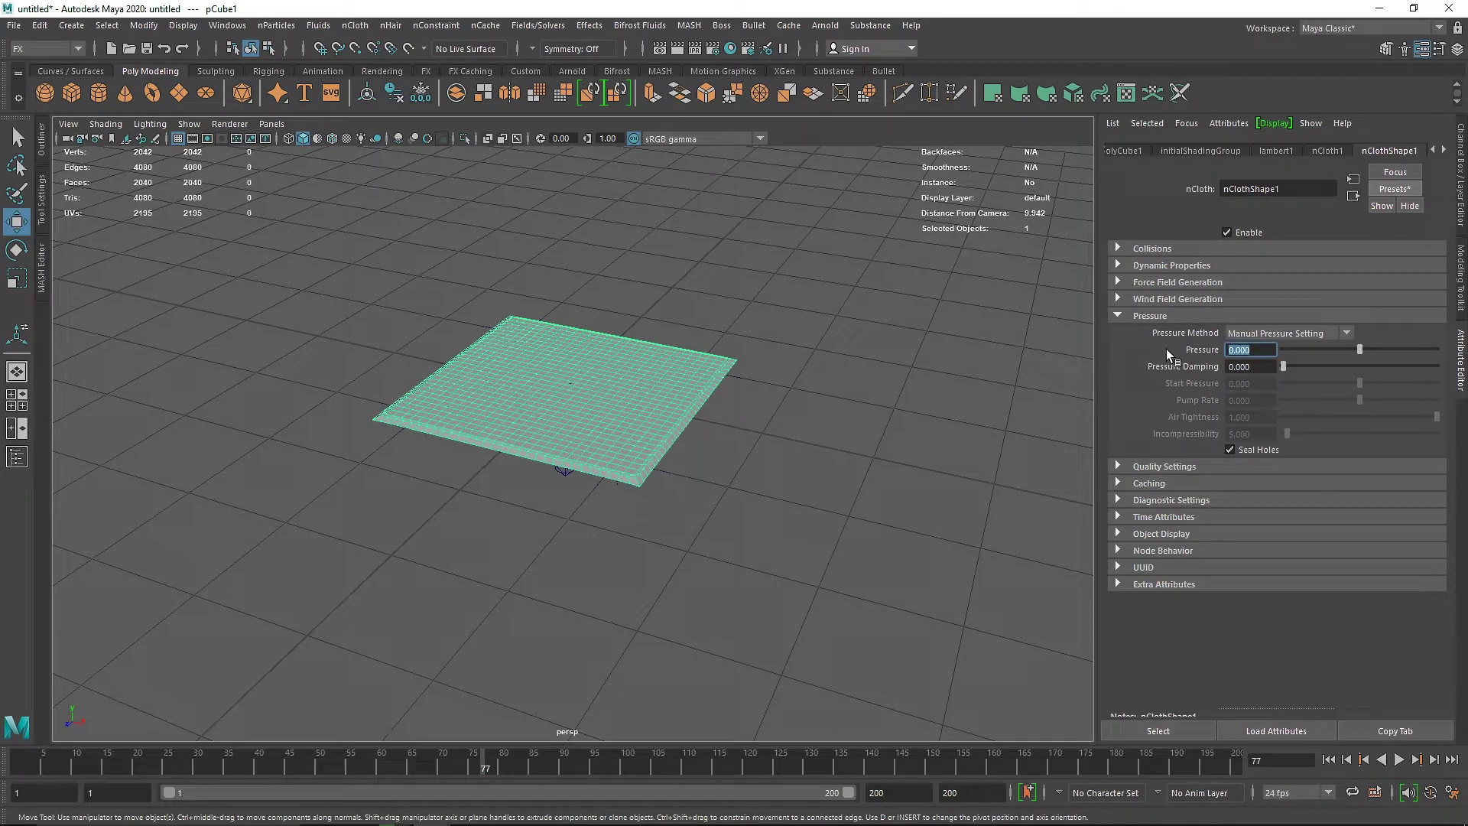
{"action": "type", "text": "0.2"}
{"action": "key", "text": "Return"}
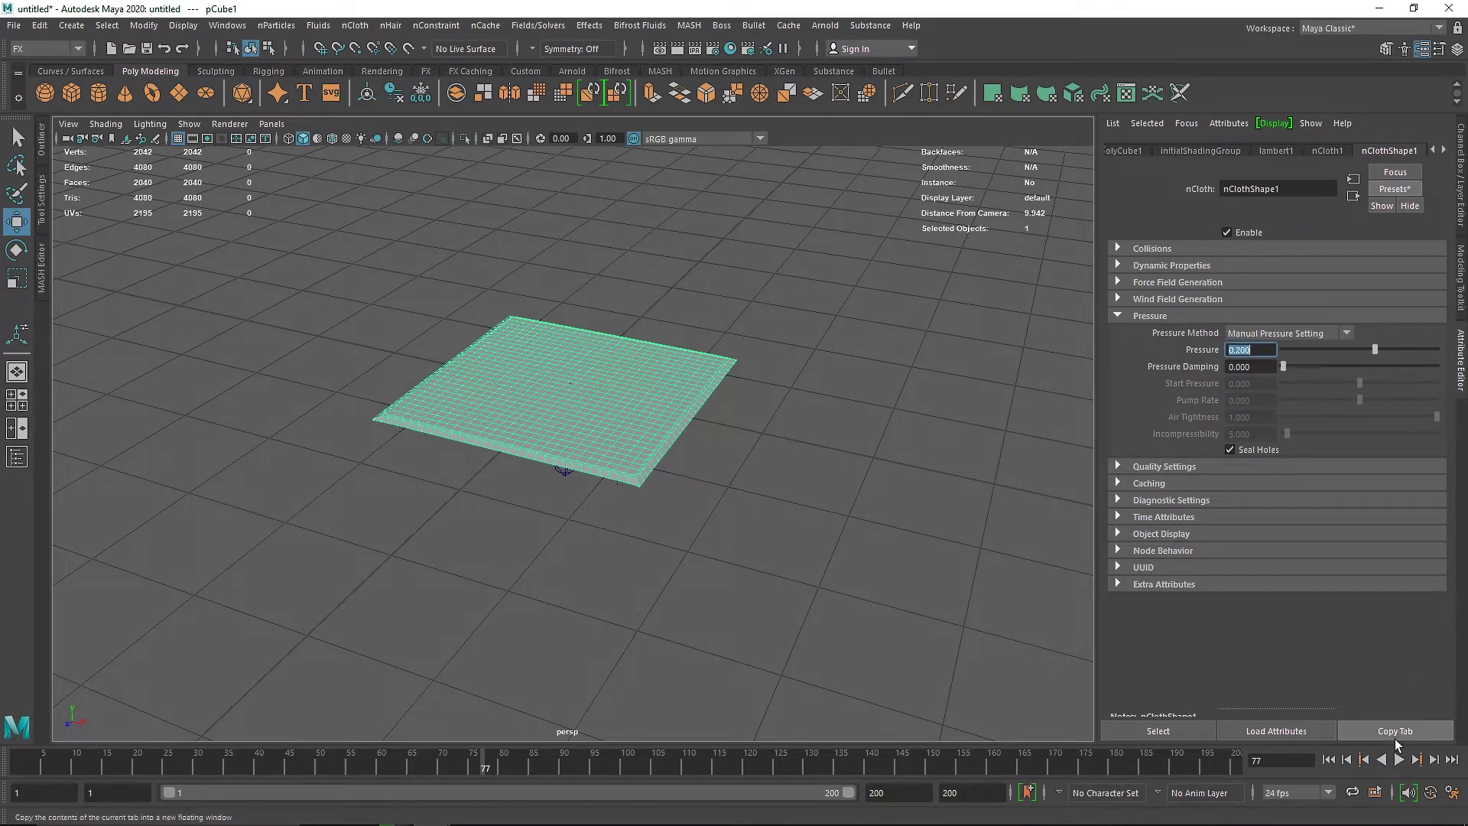
{"action": "left_click", "coordinate": [1331, 762]}
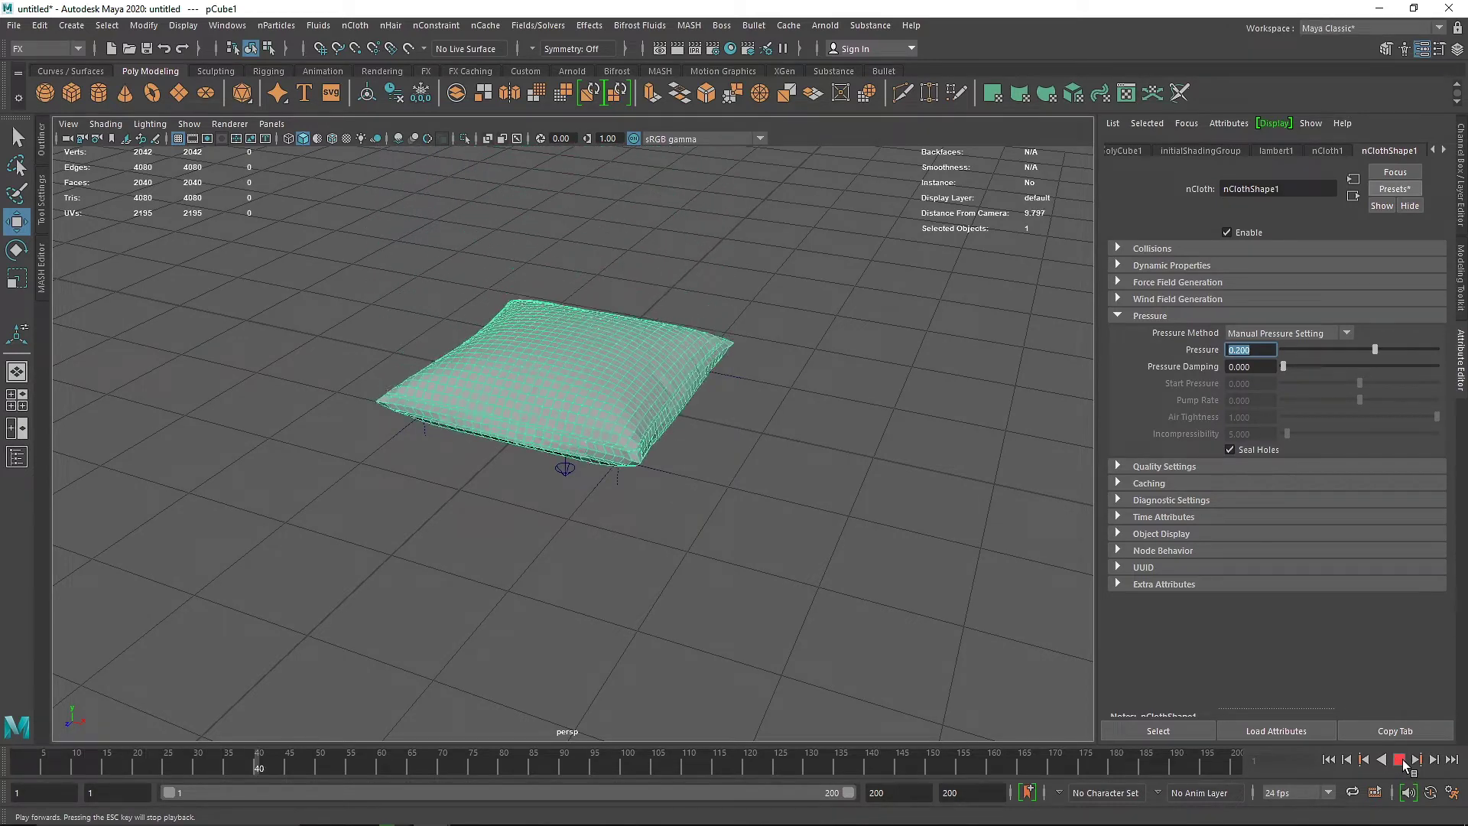
{"action": "left_click", "coordinate": [1404, 765]}
- Turn on smooth mesh preview for the inflated pillow and rewind the simulation to frame 1
{"action": "left_click", "coordinate": [714, 494]}
{"action": "left_click_drag", "start_coordinate": [715, 493], "coordinate": [584, 382], "text": "alt"}
{"action": "left_click", "coordinate": [584, 382]}
{"action": "key", "text": "3"}
{"action": "left_click", "coordinate": [764, 299]}
{"action": "left_click_drag", "start_coordinate": [718, 324], "coordinate": [692, 386], "text": "alt"}
{"action": "left_click", "coordinate": [1328, 759]}
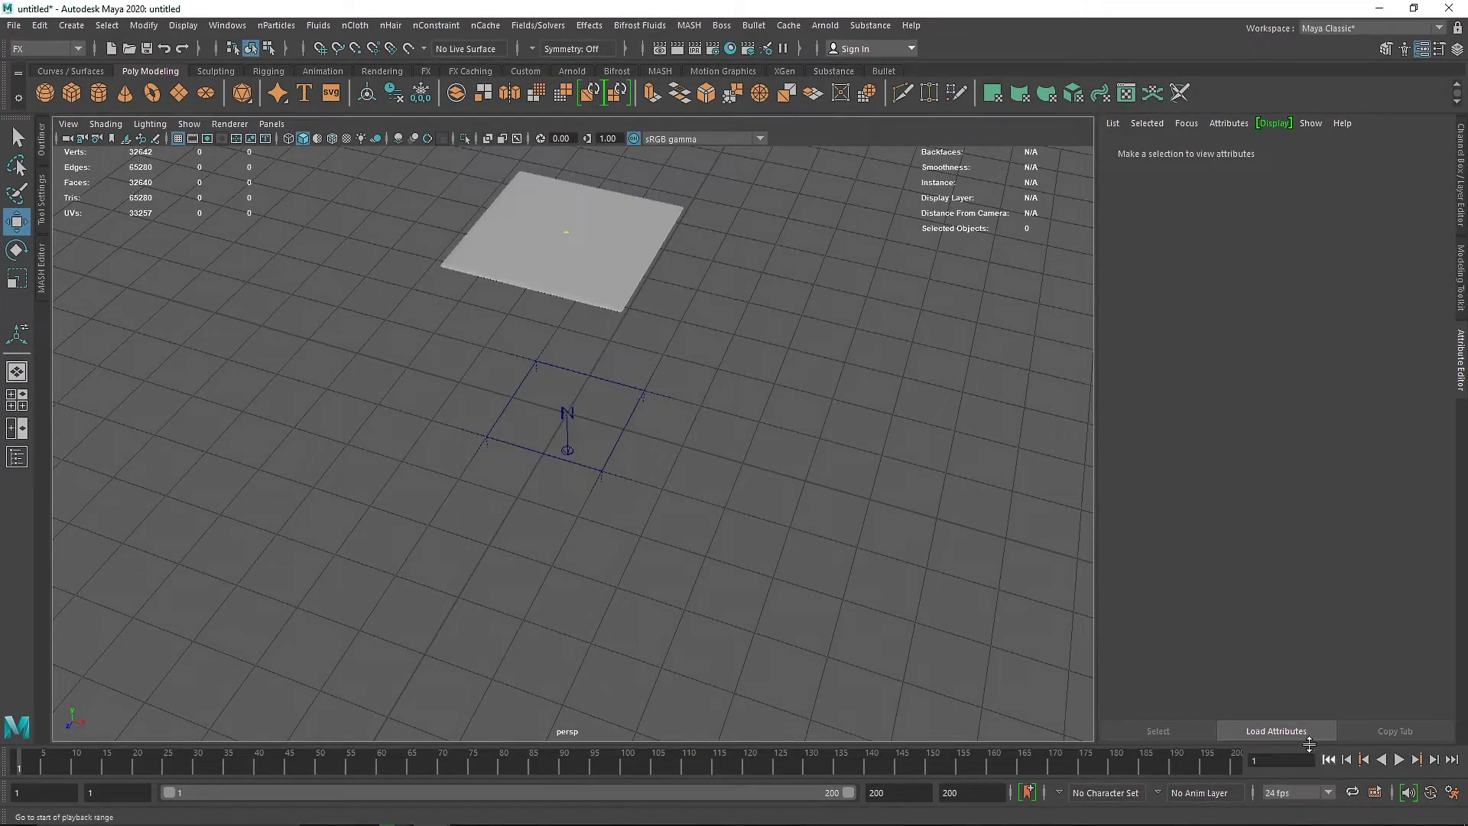
- Create a second polygon cube above and beside the first slab, scaled to about 4.4 in X and 3.26 in Z
{"action": "left_click_drag", "start_coordinate": [570, 352], "coordinate": [566, 274], "text": "alt"}
{"action": "left_click", "coordinate": [79, 94]}
{"action": "left_click_drag", "start_coordinate": [570, 382], "coordinate": [753, 311]}
{"action": "key", "text": "r"}
{"action": "left_click_drag", "start_coordinate": [670, 245], "coordinate": [671, 313]}
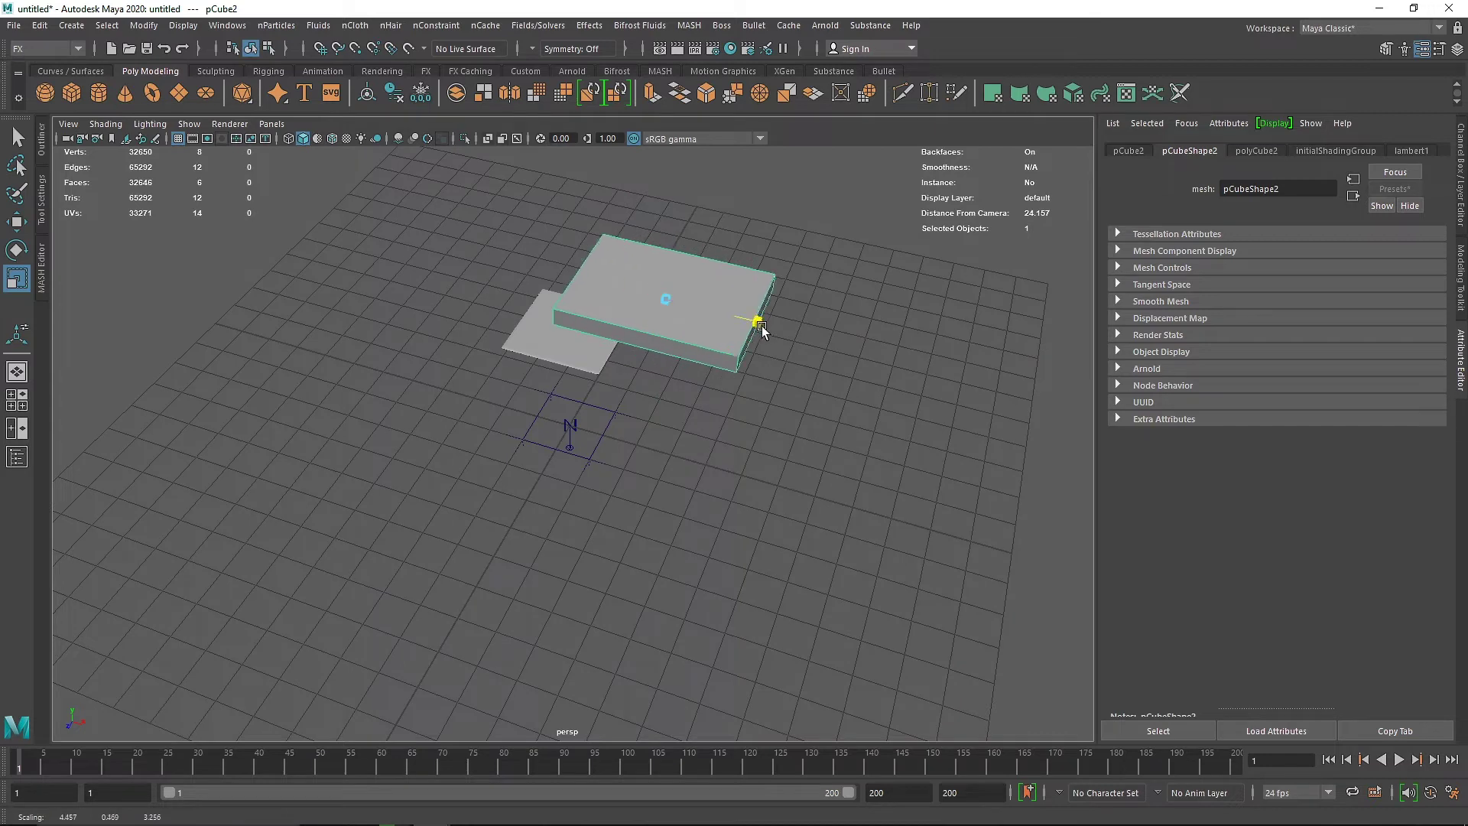
- Flatten the new cube along Y to a scale of about 0.068 to make a thin slab
{"action": "key", "text": "space"}
{"action": "key", "text": "space"}
{"action": "key", "text": "f"}
{"action": "left_click_drag", "start_coordinate": [568, 377], "coordinate": [562, 433]}
{"action": "key", "text": "space"}
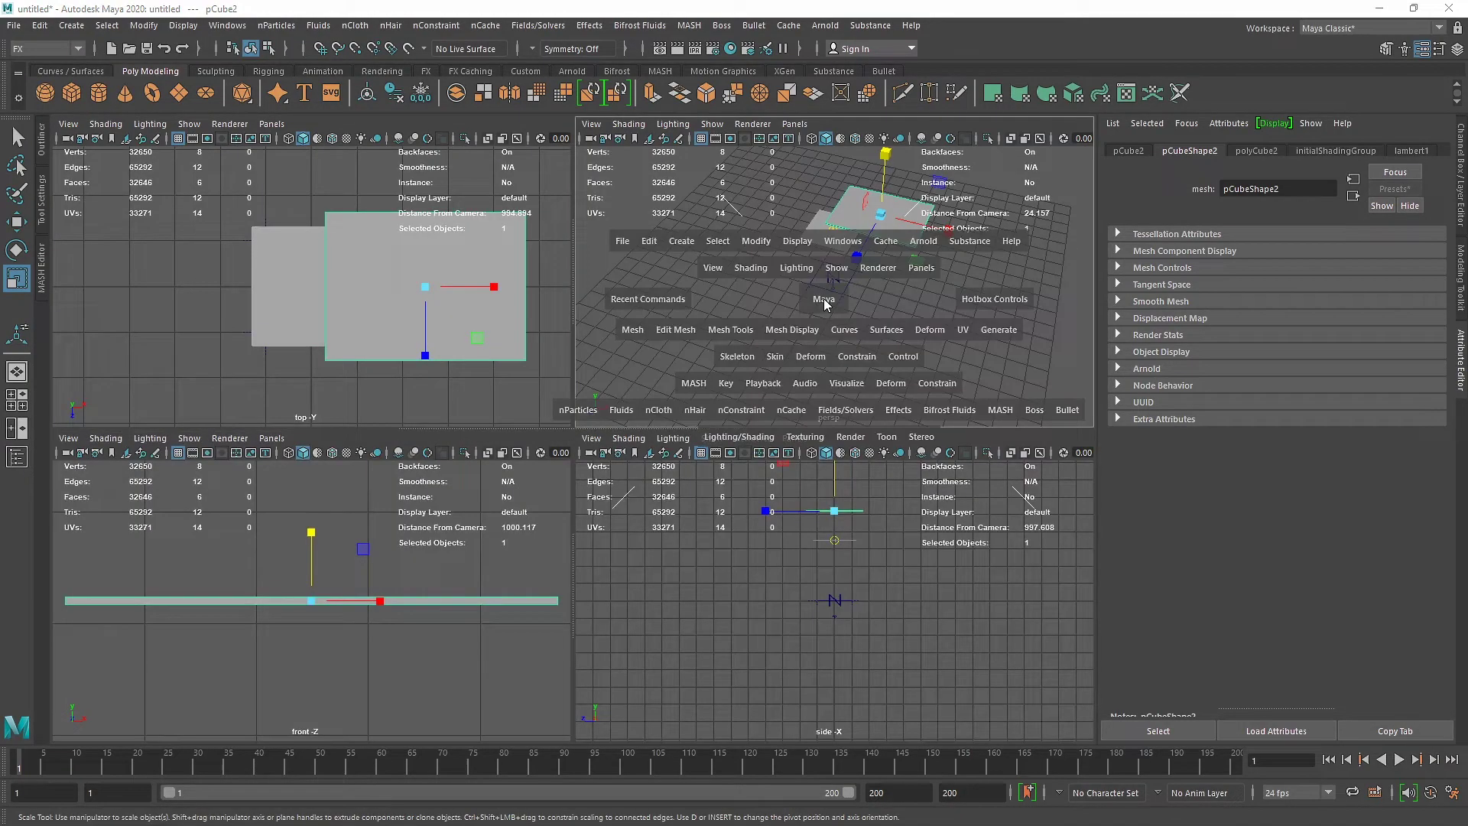
{"action": "key", "text": "f"}
{"action": "scroll", "coordinate": [762, 398], "scroll_direction": "up", "scroll_amount": 5}
{"action": "middle_click_drag", "start_coordinate": [623, 558], "coordinate": [734, 406], "text": "alt"}
{"action": "right_click_drag", "start_coordinate": [790, 333], "coordinate": [791, 374]}
{"action": "left_click", "coordinate": [765, 356]}
{"action": "left_click_drag", "start_coordinate": [711, 658], "coordinate": [697, 497], "text": "alt"}
{"action": "middle_click_drag", "start_coordinate": [688, 297], "coordinate": [665, 451], "text": "alt"}
{"action": "left_click", "coordinate": [728, 212], "text": "shift"}
{"action": "key", "text": "f"}
{"action": "left_click_drag", "start_coordinate": [649, 256], "coordinate": [612, 405], "text": "alt"}
{"action": "mouse_move", "coordinate": [585, 404]}
{"action": "right_mouse_down", "text": "shift"}
{"action": "mouse_move", "coordinate": [611, 417]}
{"action": "mouse_move", "coordinate": [632, 406]}
{"action": "mouse_move", "coordinate": [592, 413]}
{"action": "right_mouse_up", "text": "shift"}
{"action": "right_click_drag", "start_coordinate": [633, 339], "coordinate": [812, 232]}
- Set the new slab's subdivisions to 30 in width, 2 in height and 30 in depth
{"action": "key", "text": "ctrl+a"}
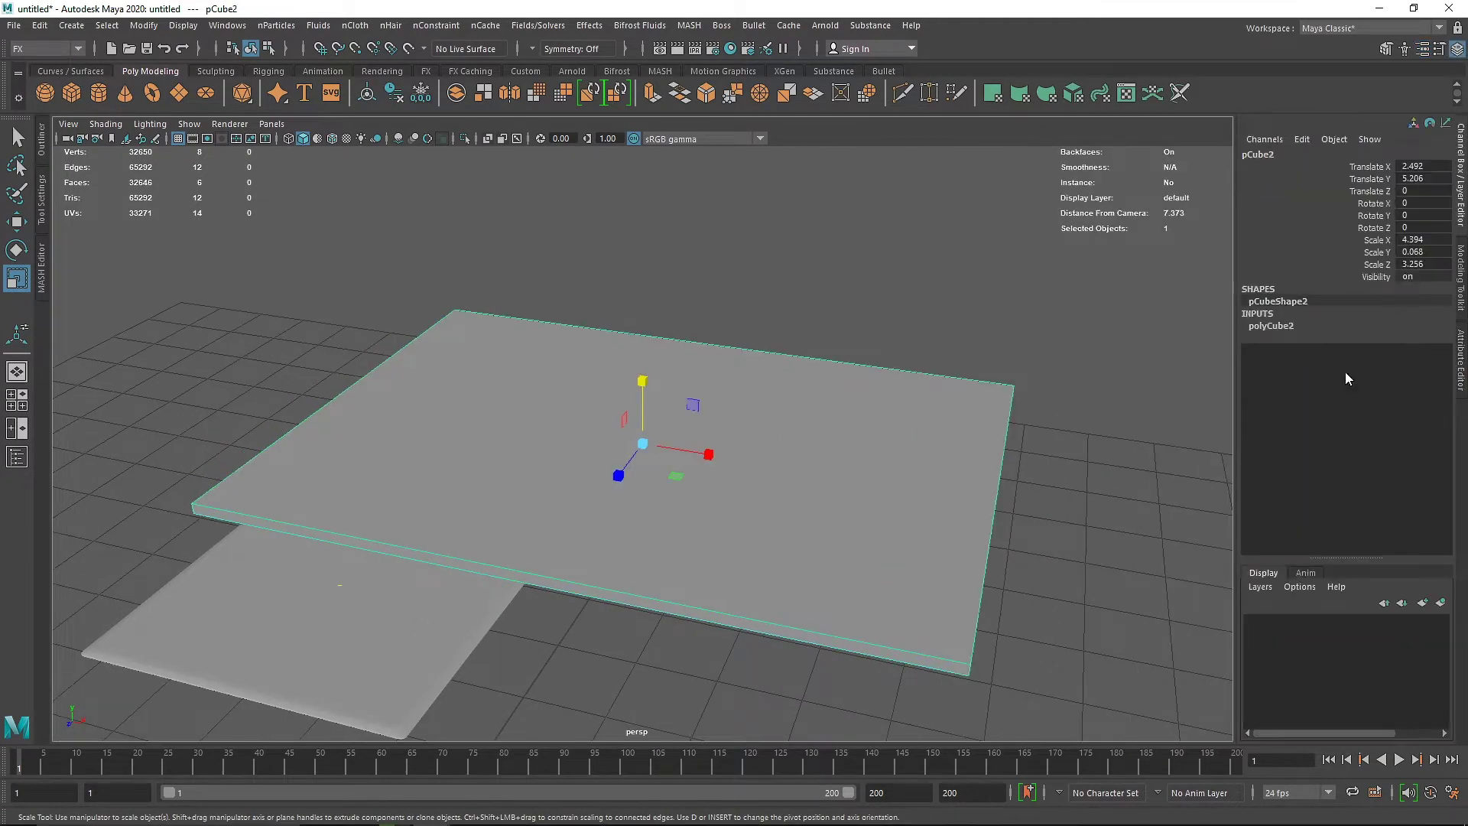
{"action": "left_click", "coordinate": [1271, 328]}
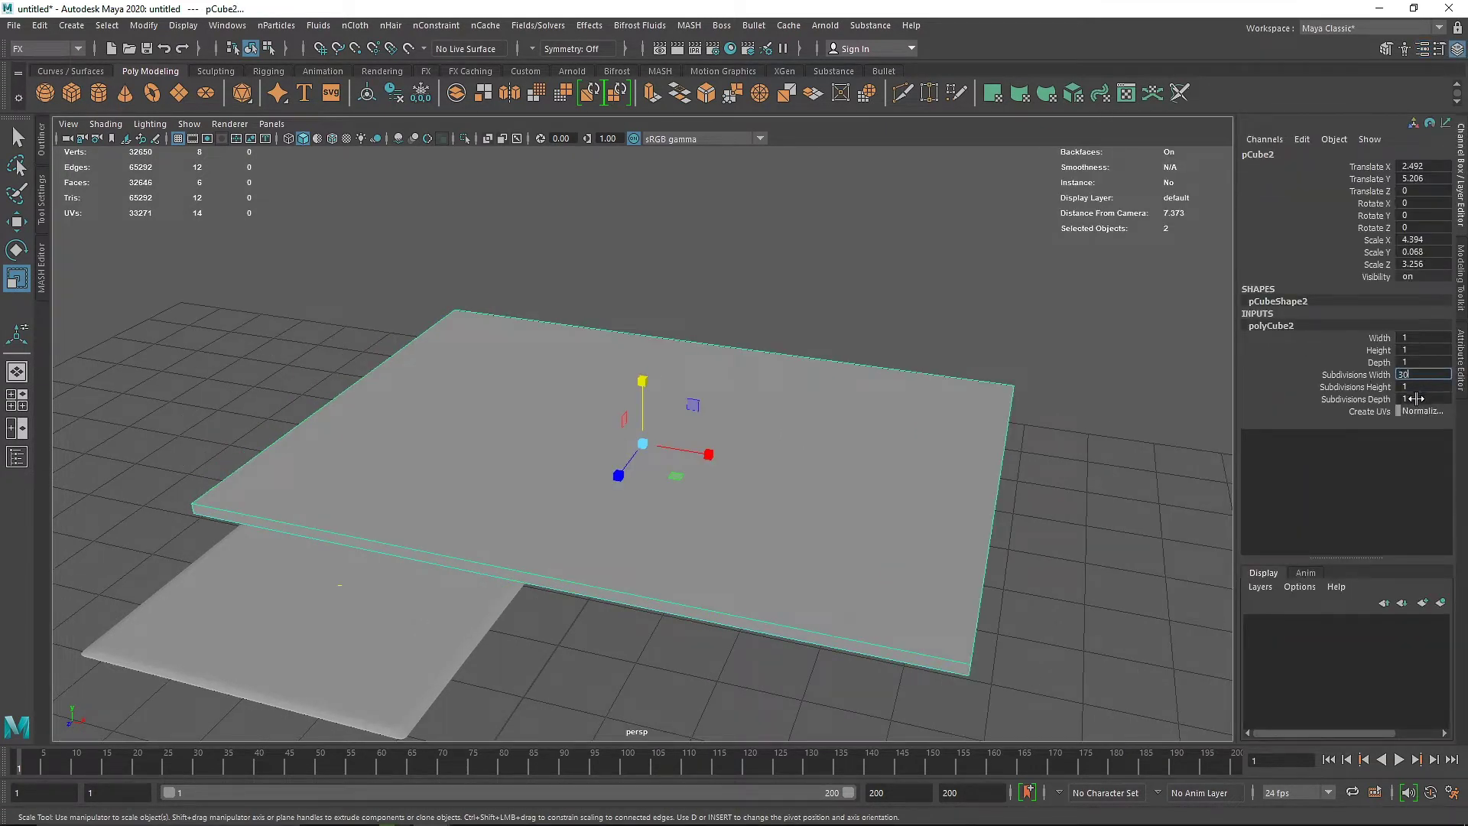
{"action": "key", "text": "Return"}
{"action": "left_click", "coordinate": [1003, 477]}
- In the front view, select all vertices of the new slab and deselect the middle row
{"action": "right_click_drag", "start_coordinate": [808, 339], "coordinate": [803, 382]}
{"action": "key", "text": "space"}
{"action": "key", "text": "space"}
{"action": "right_click_drag", "start_coordinate": [572, 450], "coordinate": [502, 339]}
{"action": "scroll", "coordinate": [398, 381], "scroll_direction": "down", "scroll_amount": 6}
{"action": "left_click_drag", "start_coordinate": [399, 383], "coordinate": [867, 531]}
{"action": "scroll", "coordinate": [801, 468], "scroll_direction": "up", "scroll_amount": 2}
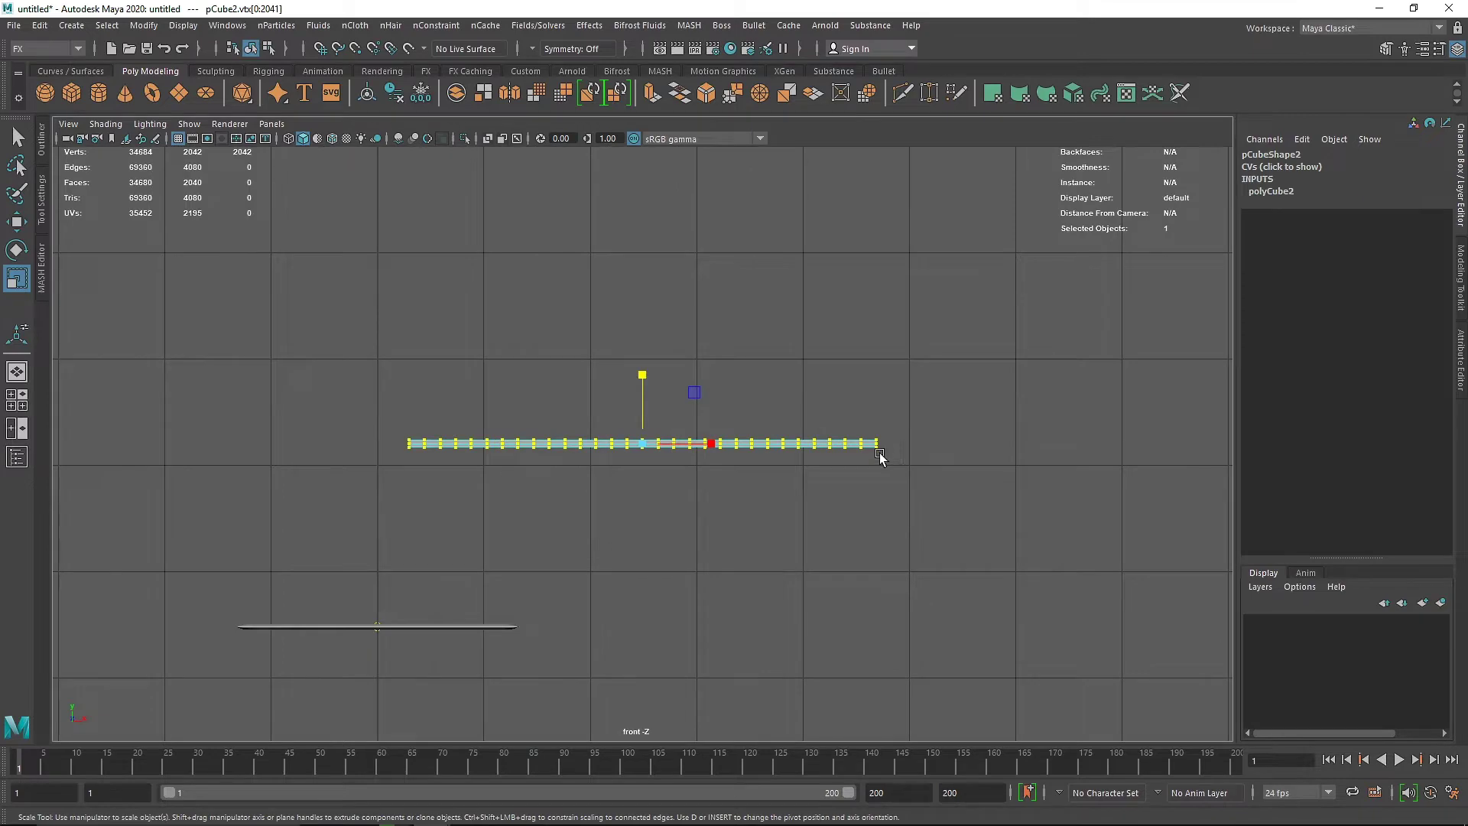
{"action": "scroll", "coordinate": [886, 457], "scroll_direction": "up", "scroll_amount": 2}
{"action": "left_click_drag", "start_coordinate": [869, 454], "coordinate": [239, 447]}
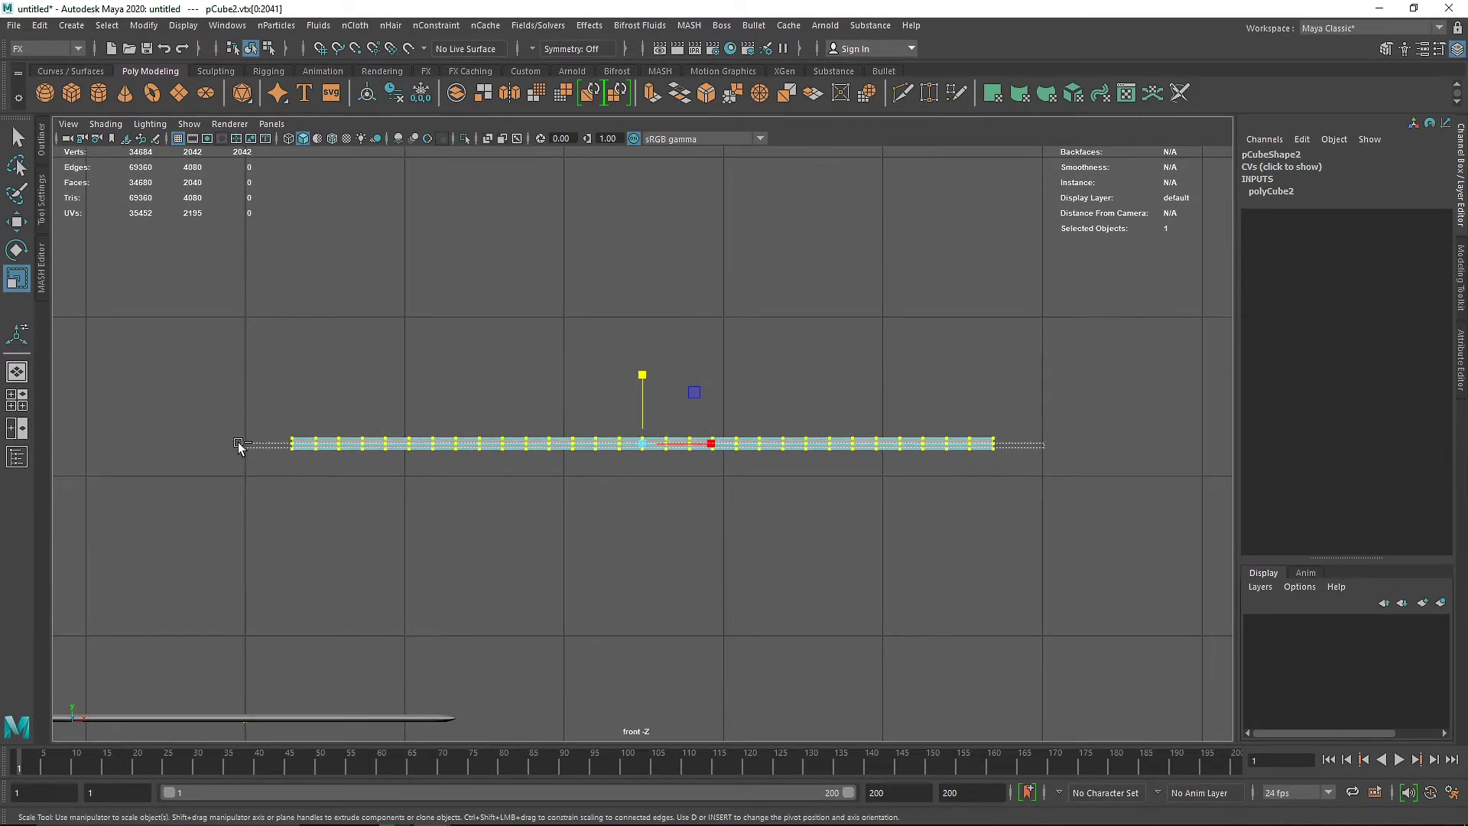
- In the top view, deselect the new slab's interior vertices so only the outer border vertices stay selected
{"action": "key", "text": "space"}
{"action": "key", "text": "space"}
{"action": "key", "text": "space"}
{"action": "key", "text": "space"}
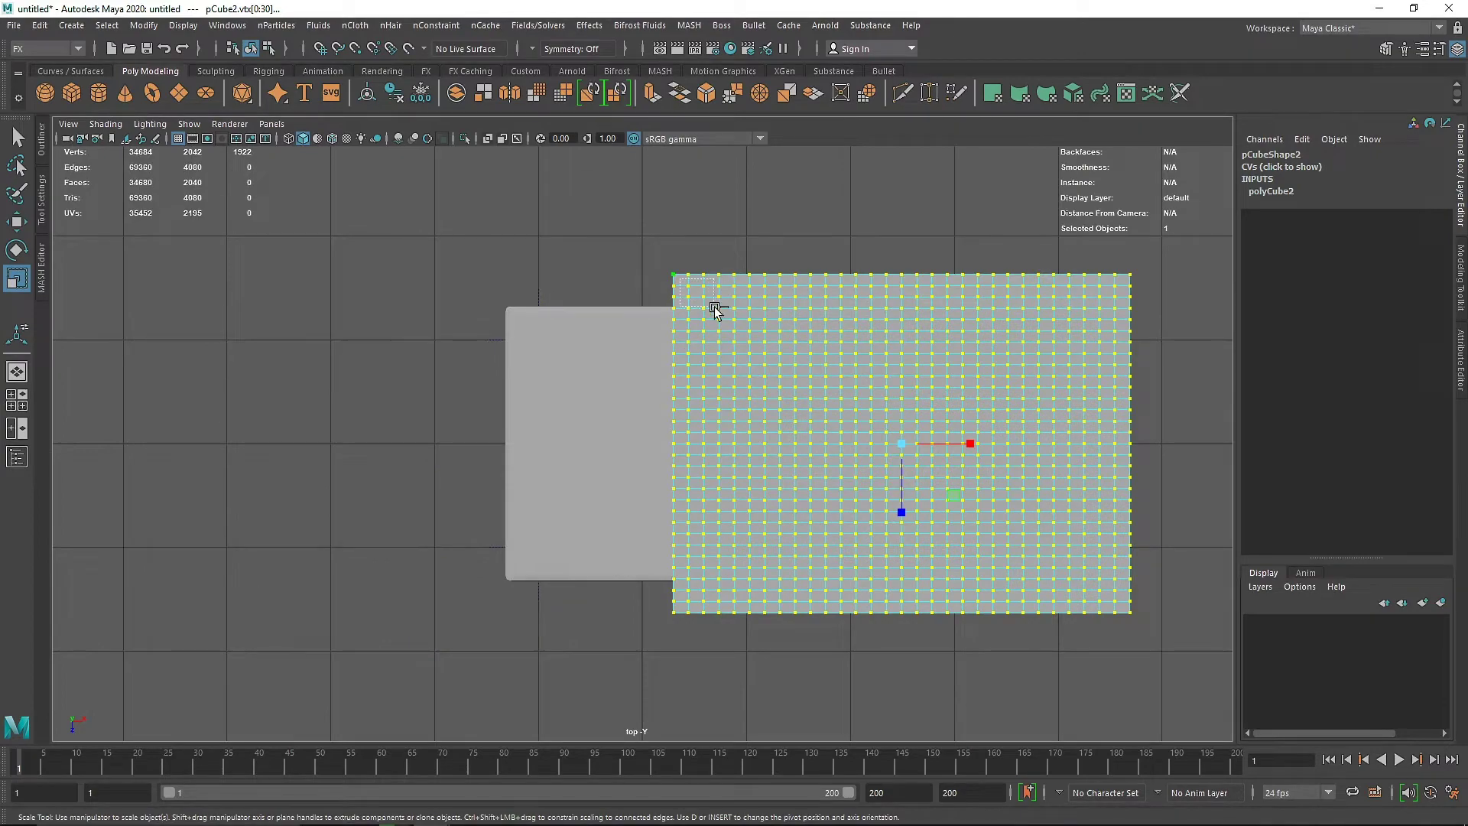
{"action": "left_click_drag", "start_coordinate": [714, 305], "coordinate": [1119, 605], "text": "ctrl"}
- Scale the selected border vertices inward to taper the new slab's edges, and return to object mode
{"action": "key", "text": "space"}
{"action": "key", "text": "space"}
{"action": "left_click_drag", "start_coordinate": [828, 323], "coordinate": [627, 448], "text": "alt"}
{"action": "key", "text": "space"}
{"action": "key", "text": "space"}
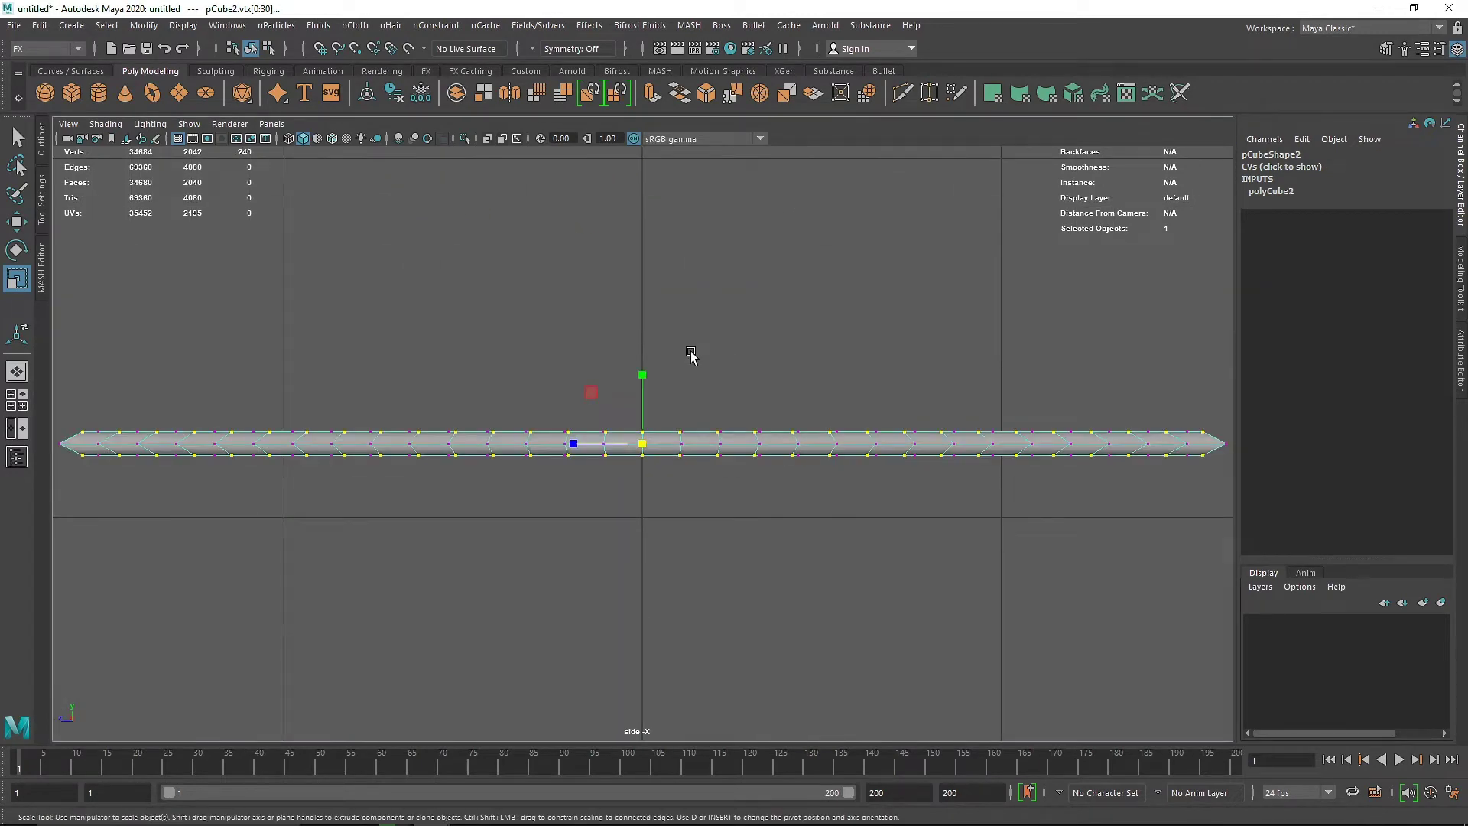
{"action": "right_click_drag", "start_coordinate": [519, 451], "coordinate": [668, 287]}
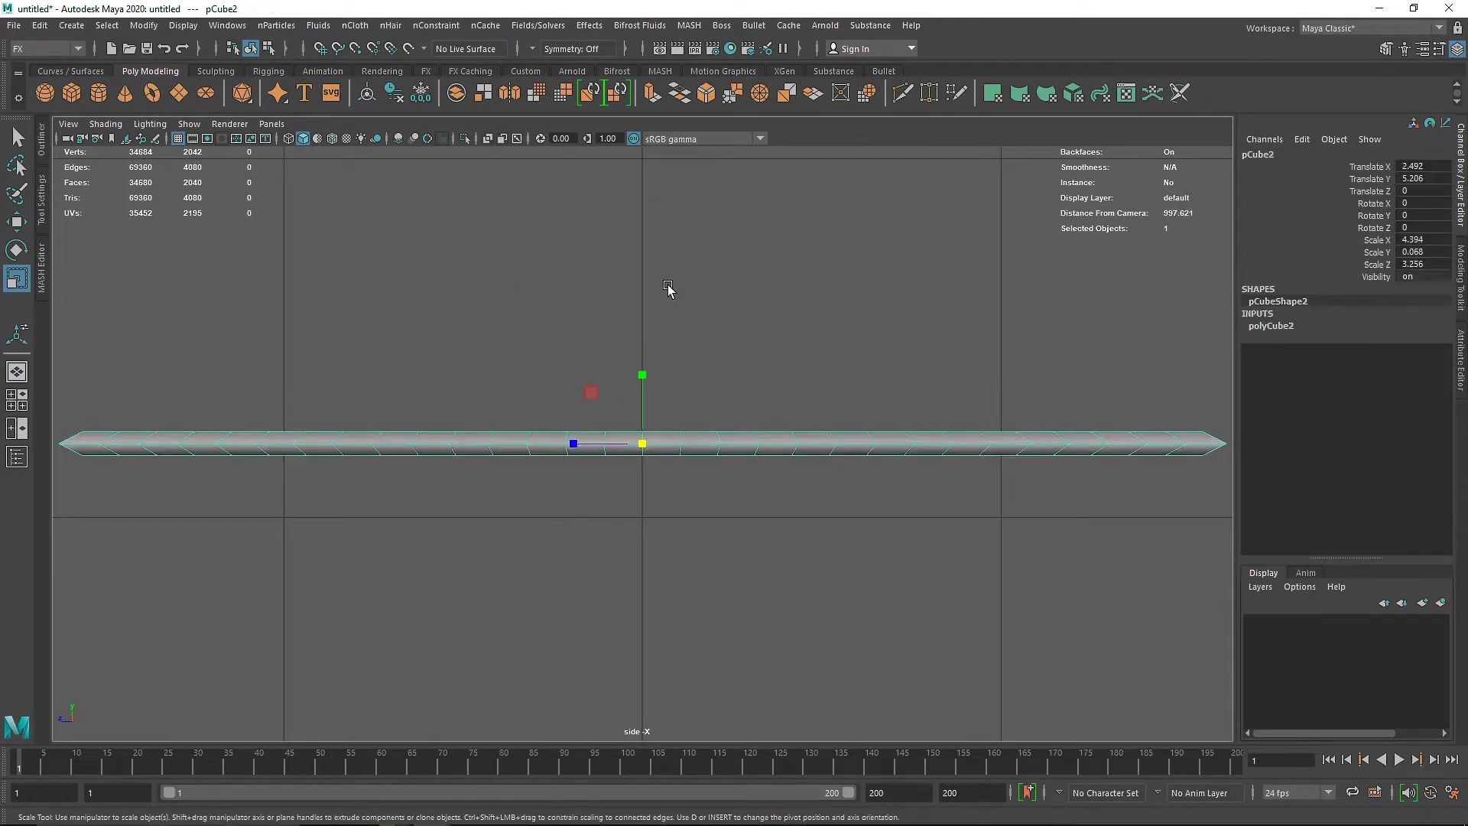
{"action": "key", "text": "space"}
{"action": "key", "text": "space"}
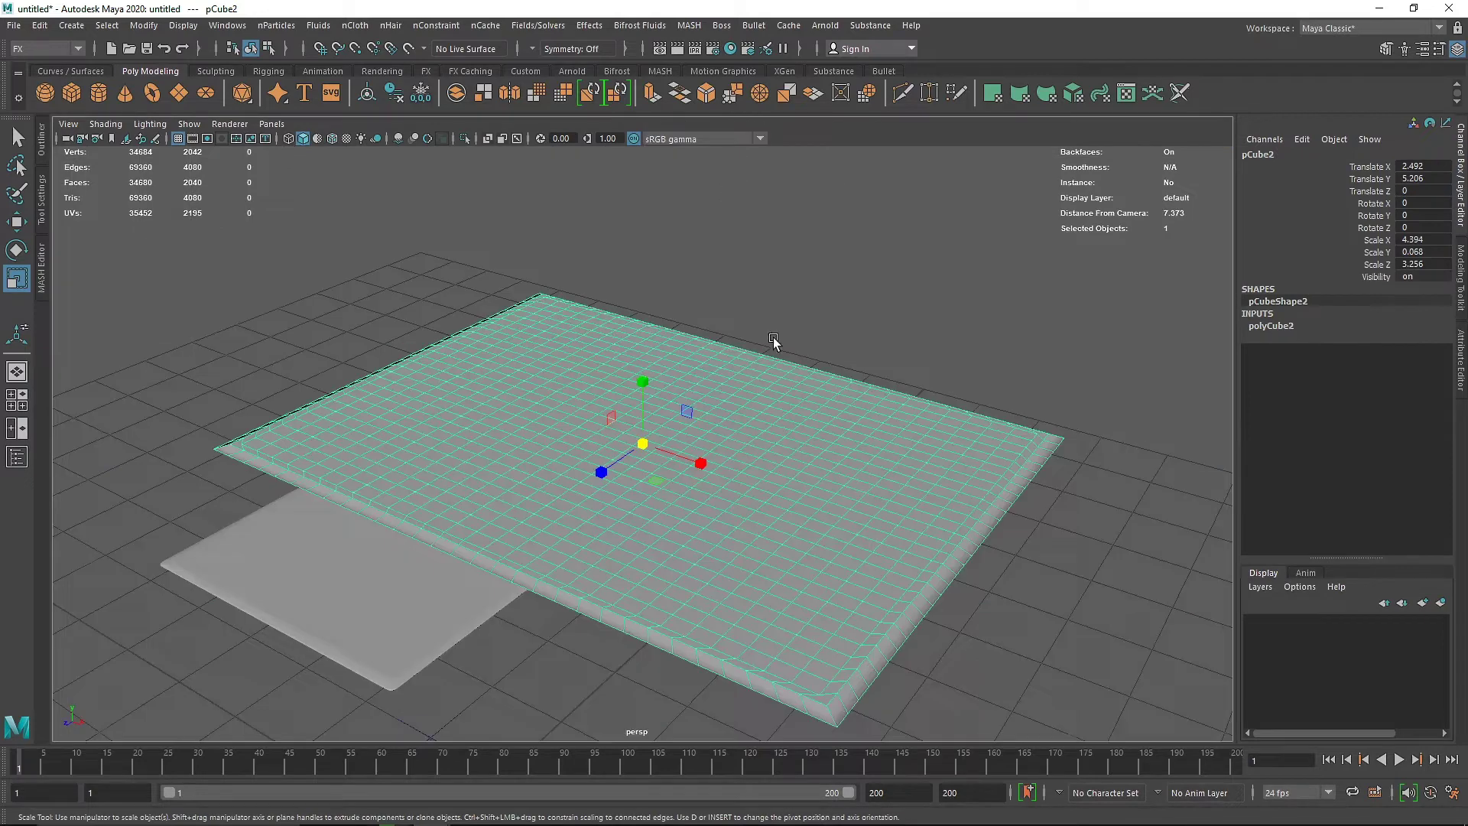
- Convert the new slab to an nCloth and show its attributes
{"action": "left_click_drag", "start_coordinate": [675, 373], "coordinate": [702, 388], "text": "alt"}
{"action": "left_click", "coordinate": [860, 273]}
{"action": "left_click_drag", "start_coordinate": [621, 432], "coordinate": [644, 431], "text": "alt"}
{"action": "left_click", "coordinate": [644, 431]}
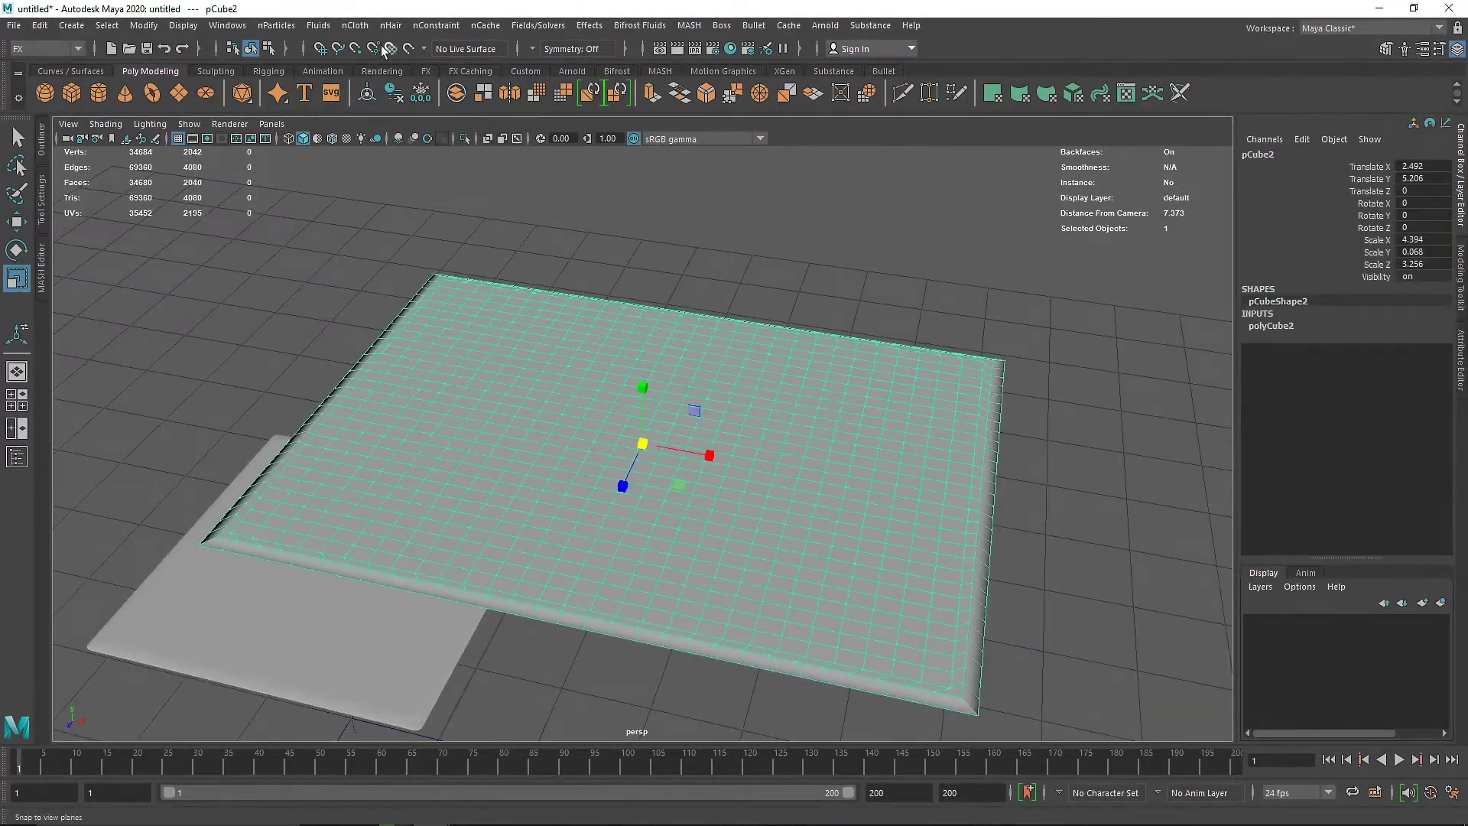
{"action": "left_click", "coordinate": [355, 25]}
{"action": "left_click", "coordinate": [393, 90]}
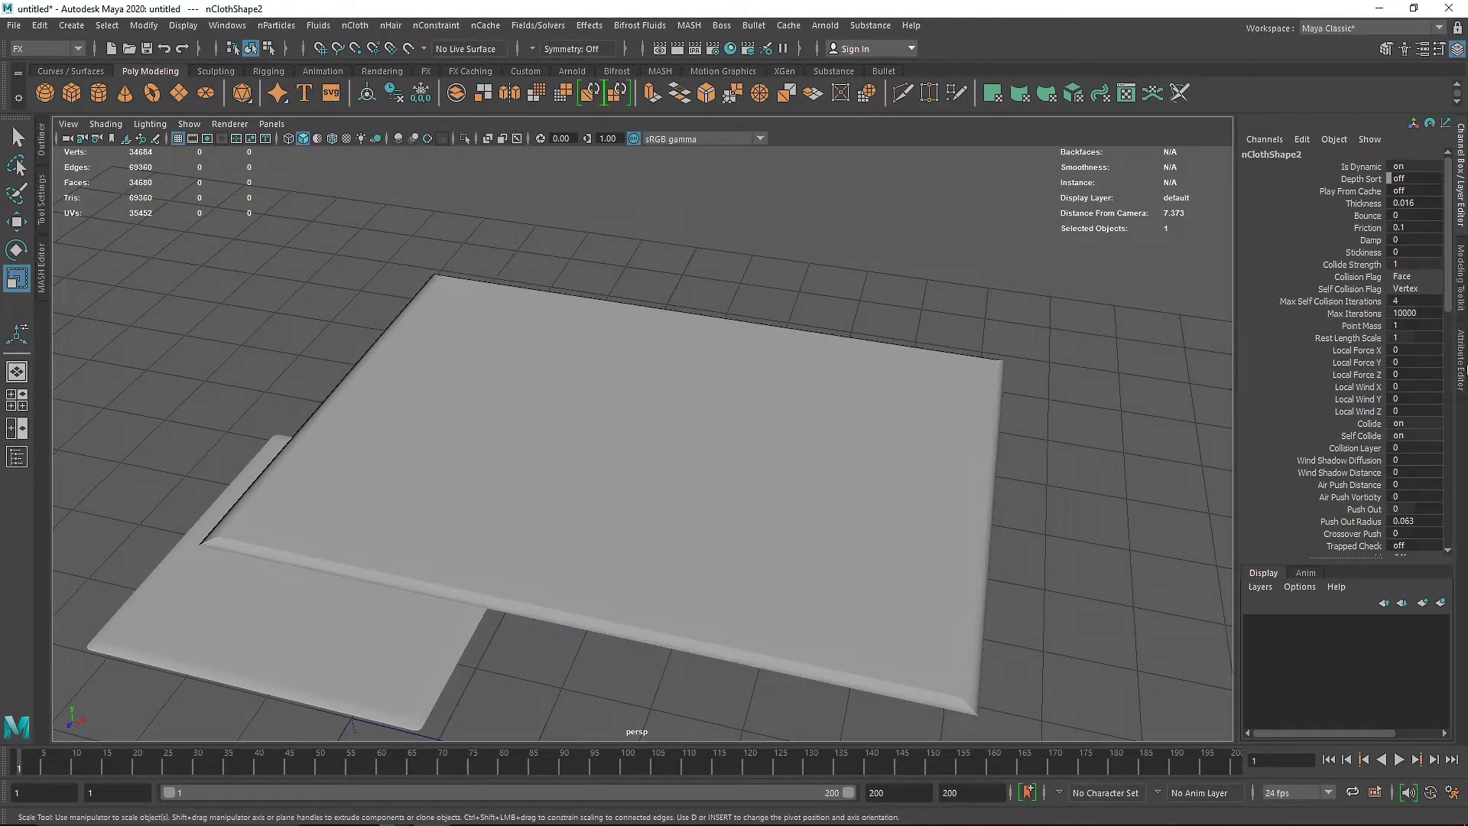
{"action": "key", "text": "ctrl+a"}
- Replace the new nCloth's settings with the tshirt preset and show its dynamic properties
{"action": "left_click", "coordinate": [1398, 190]}
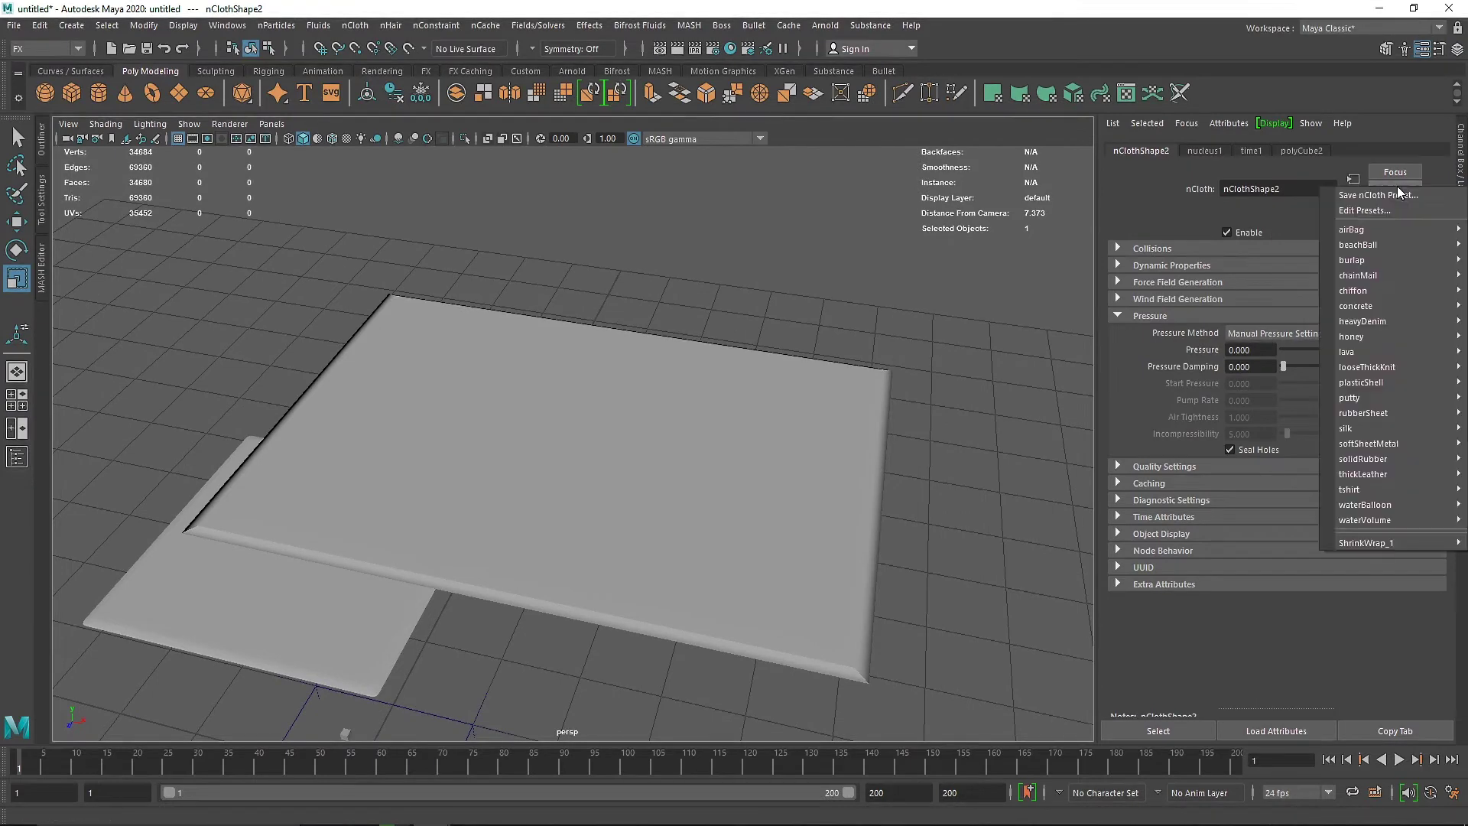
{"action": "mouse_move", "coordinate": [1354, 494]}
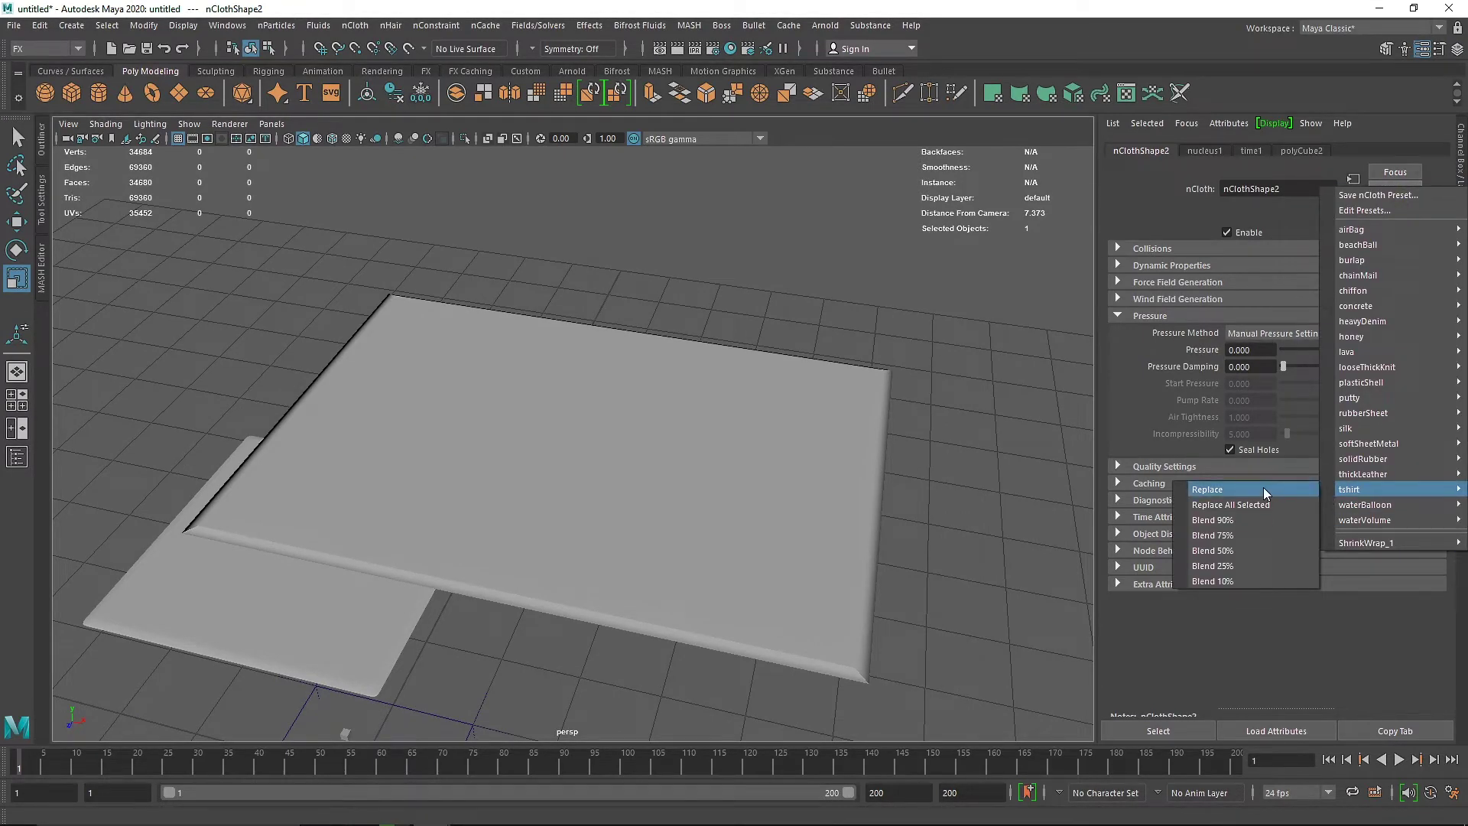
{"action": "left_click", "coordinate": [1263, 489]}
{"action": "left_click", "coordinate": [1143, 316]}
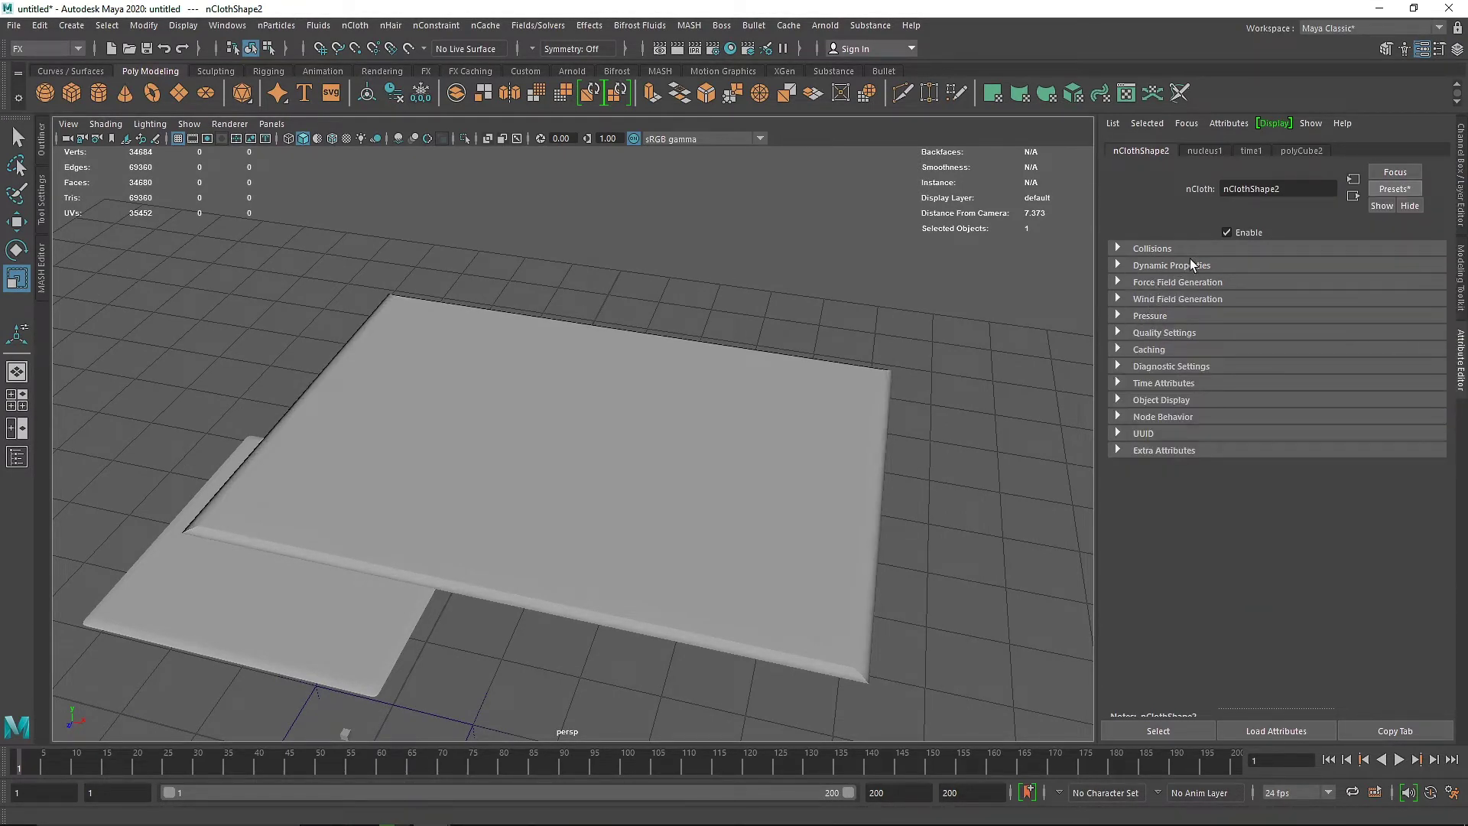
{"action": "left_click", "coordinate": [1190, 263]}
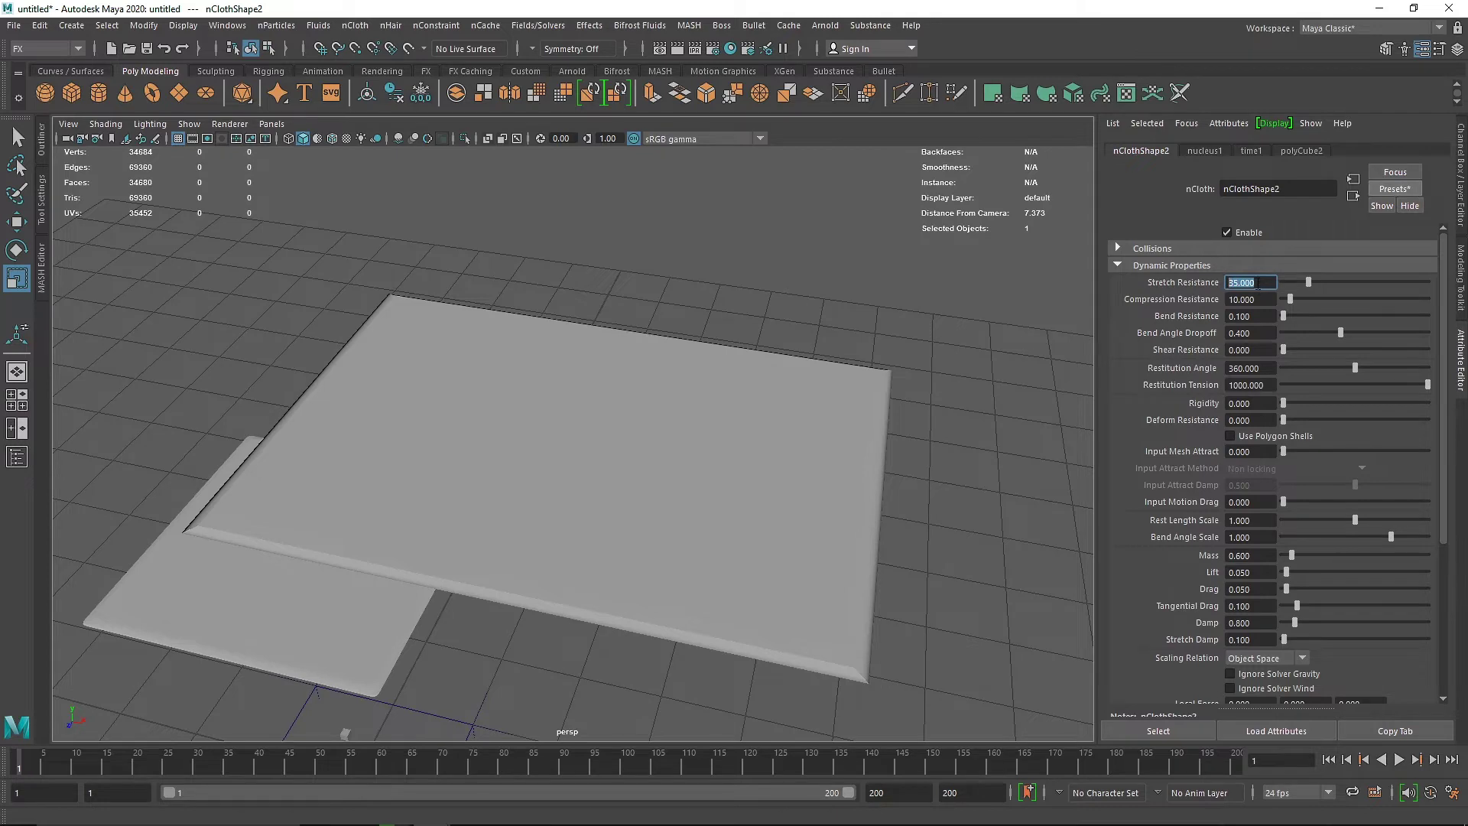
- Replace the new slab's nCloth settings with the silk preset
{"action": "left_click", "coordinate": [1393, 188]}
{"action": "mouse_move", "coordinate": [1355, 443]}
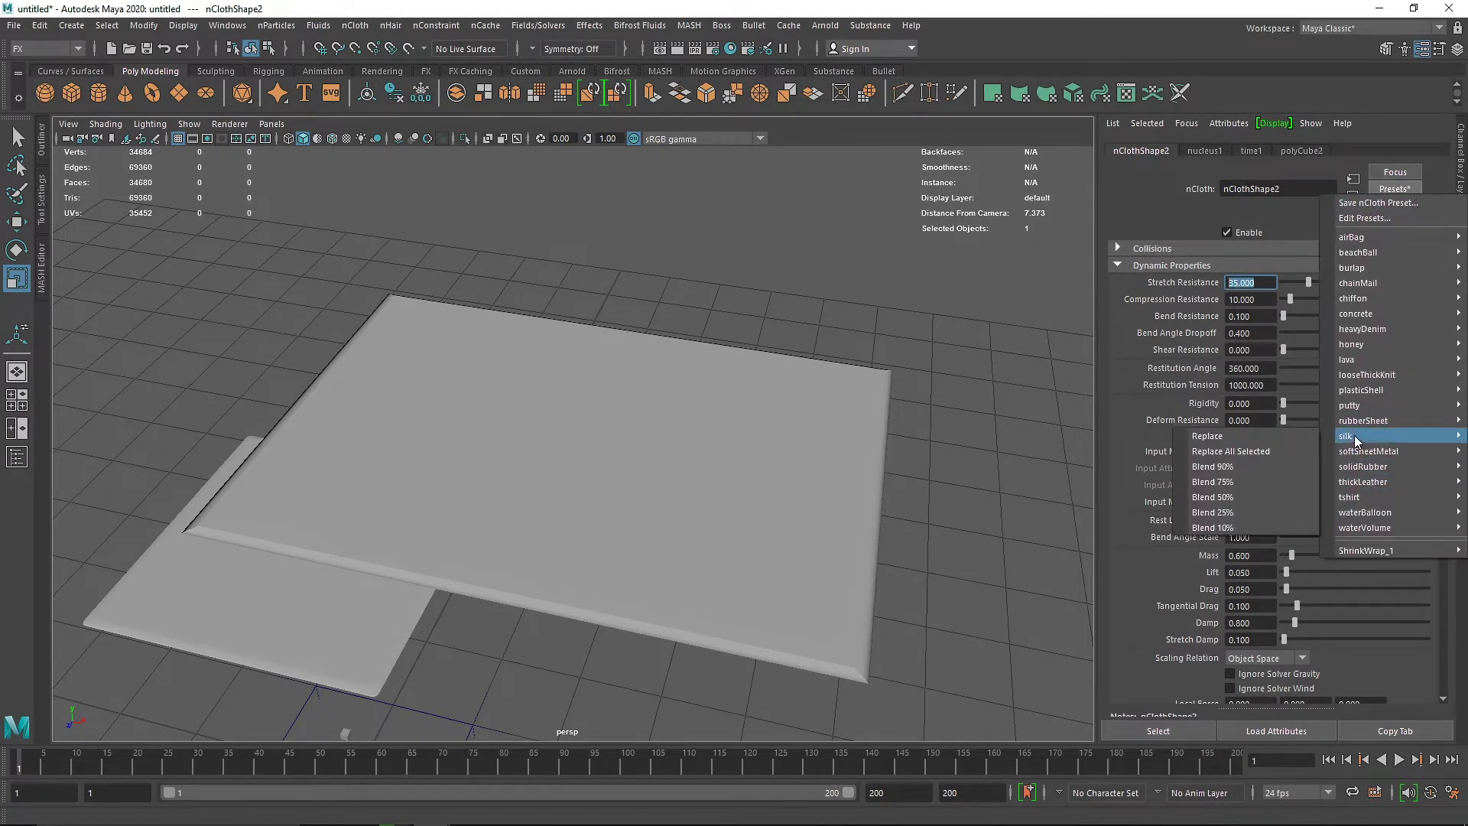
{"action": "left_click", "coordinate": [1265, 438]}
{"action": "left_click", "coordinate": [1159, 268]}
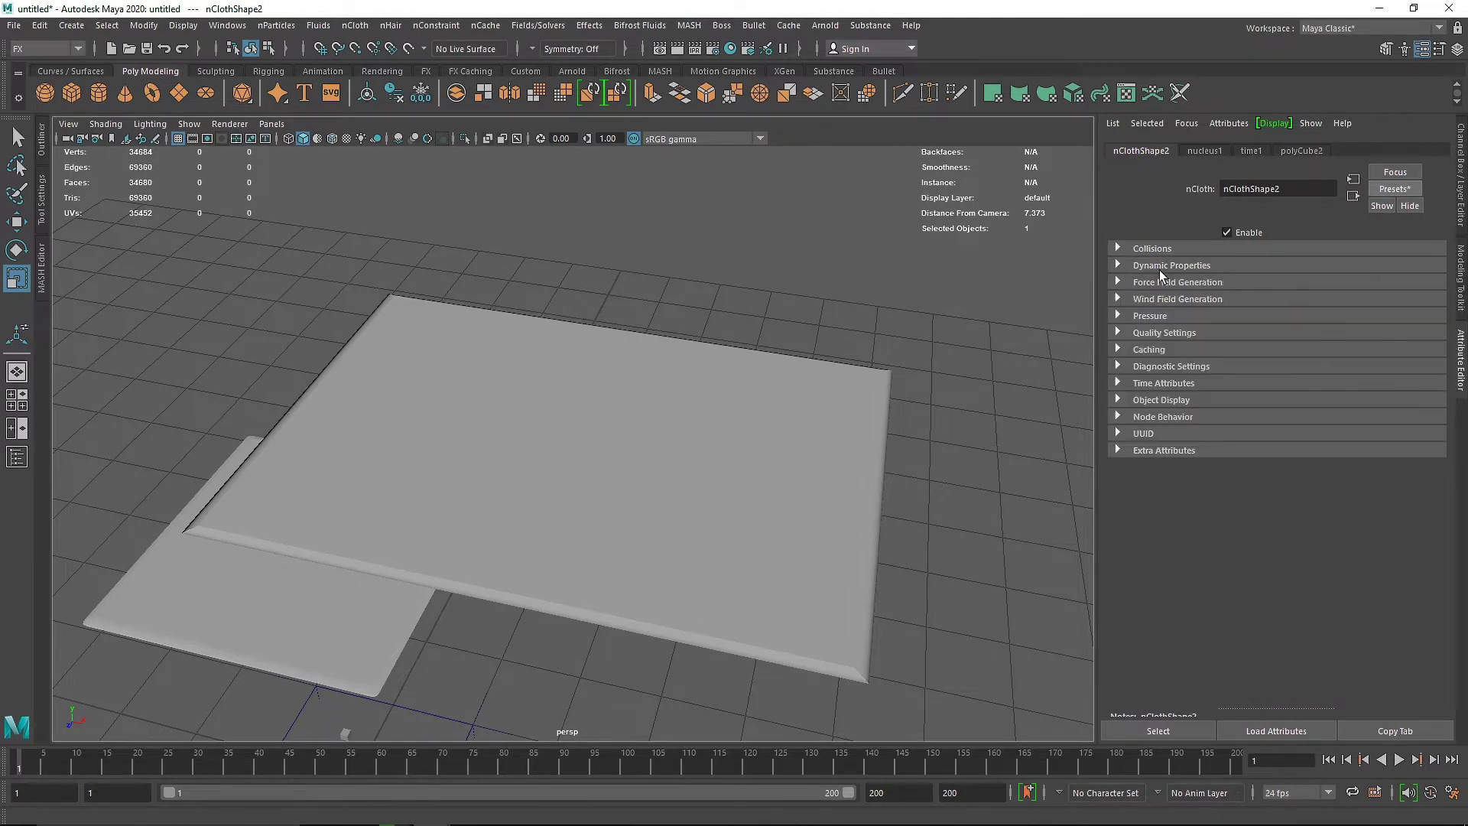
- Set the new slab's nCloth pressure to 0.2, play the simulation, and rewind it to the start
{"action": "left_click", "coordinate": [1173, 316]}
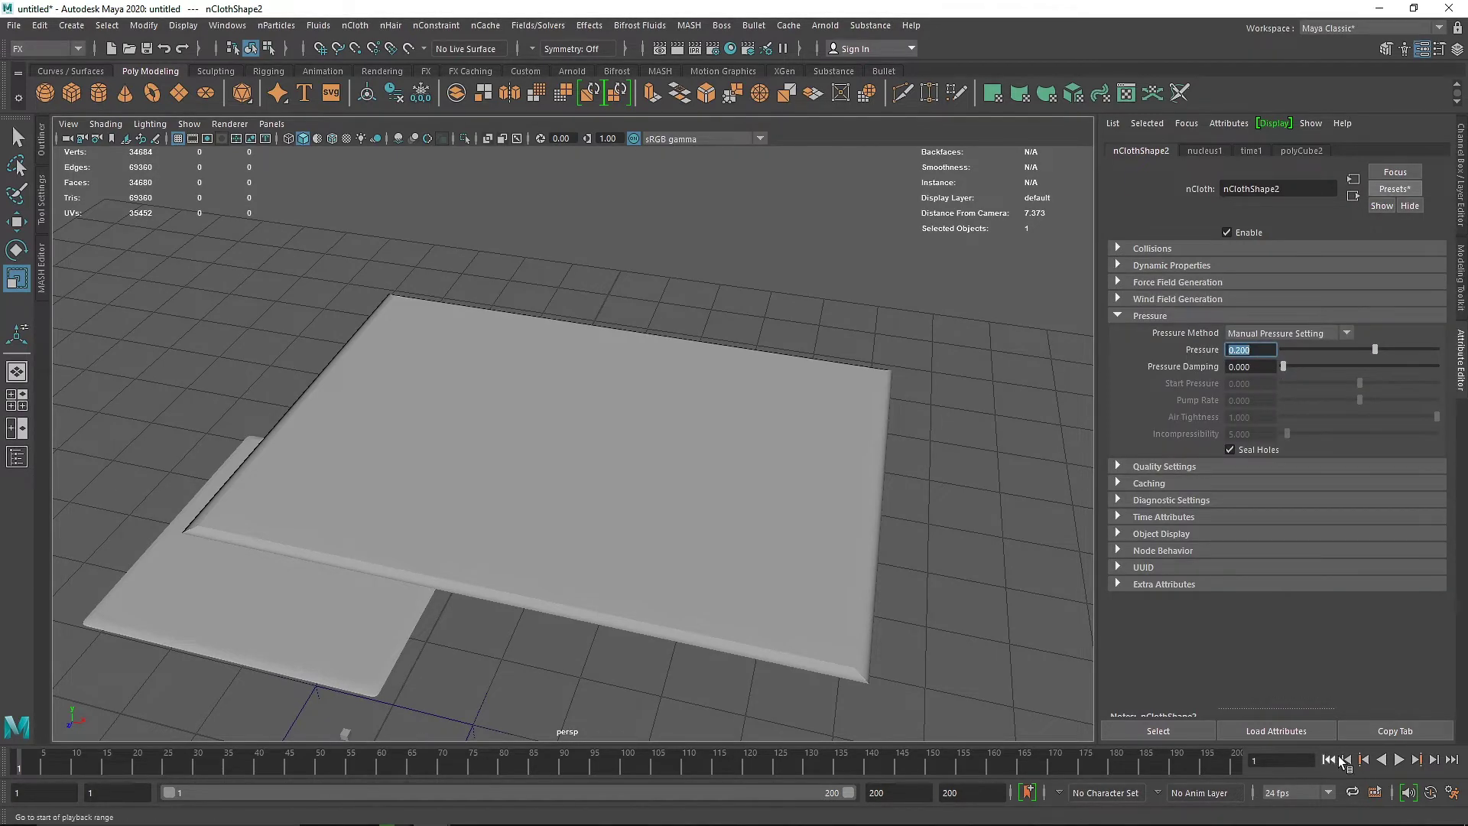
{"action": "left_click", "coordinate": [1402, 753]}
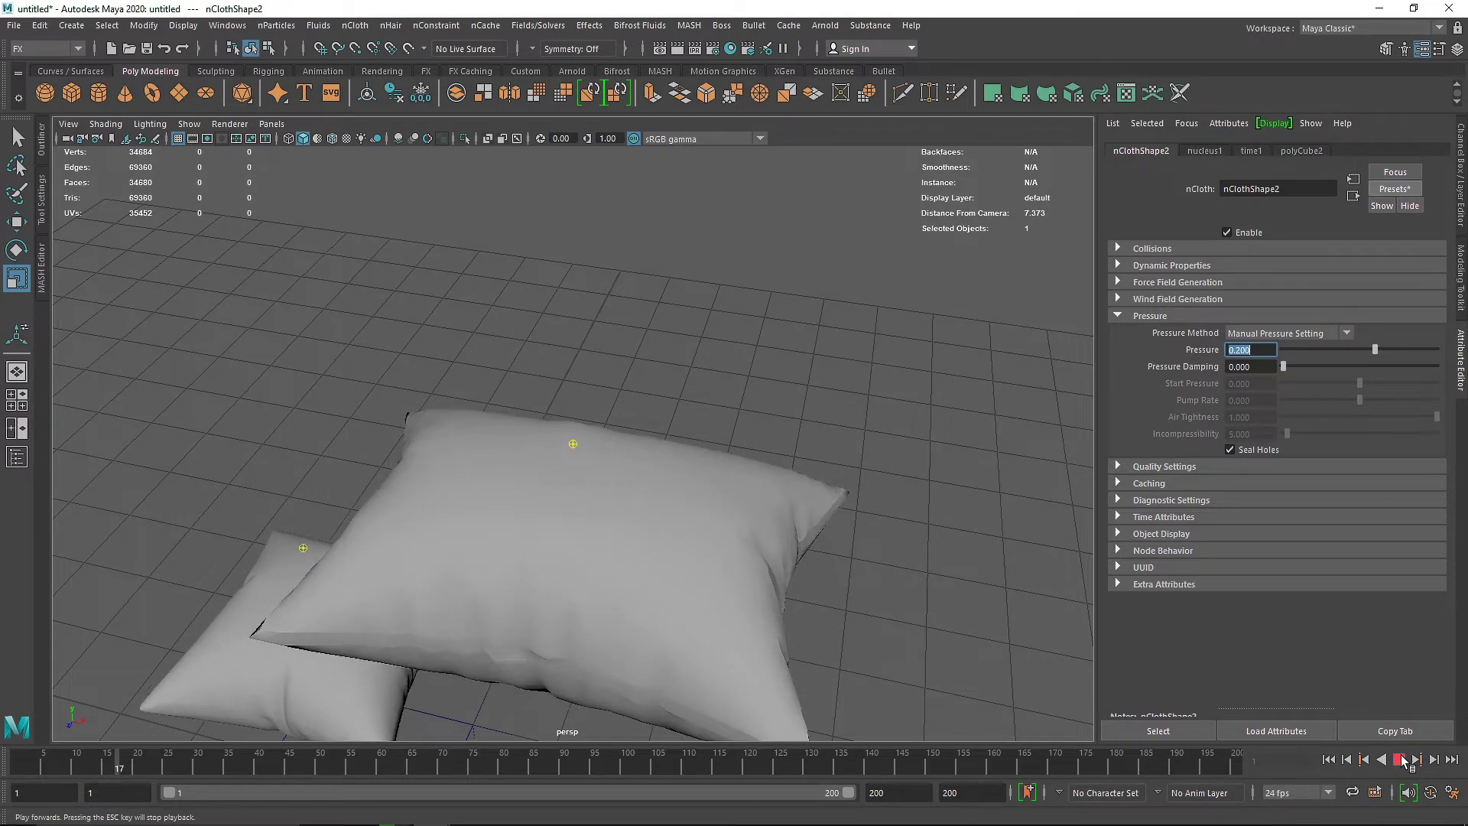
{"action": "right_click_drag", "start_coordinate": [1020, 633], "coordinate": [834, 571], "text": "alt"}
{"action": "left_click_drag", "start_coordinate": [688, 680], "coordinate": [617, 636], "text": "alt"}
{"action": "middle_click_drag", "start_coordinate": [617, 636], "coordinate": [704, 496], "text": "alt"}
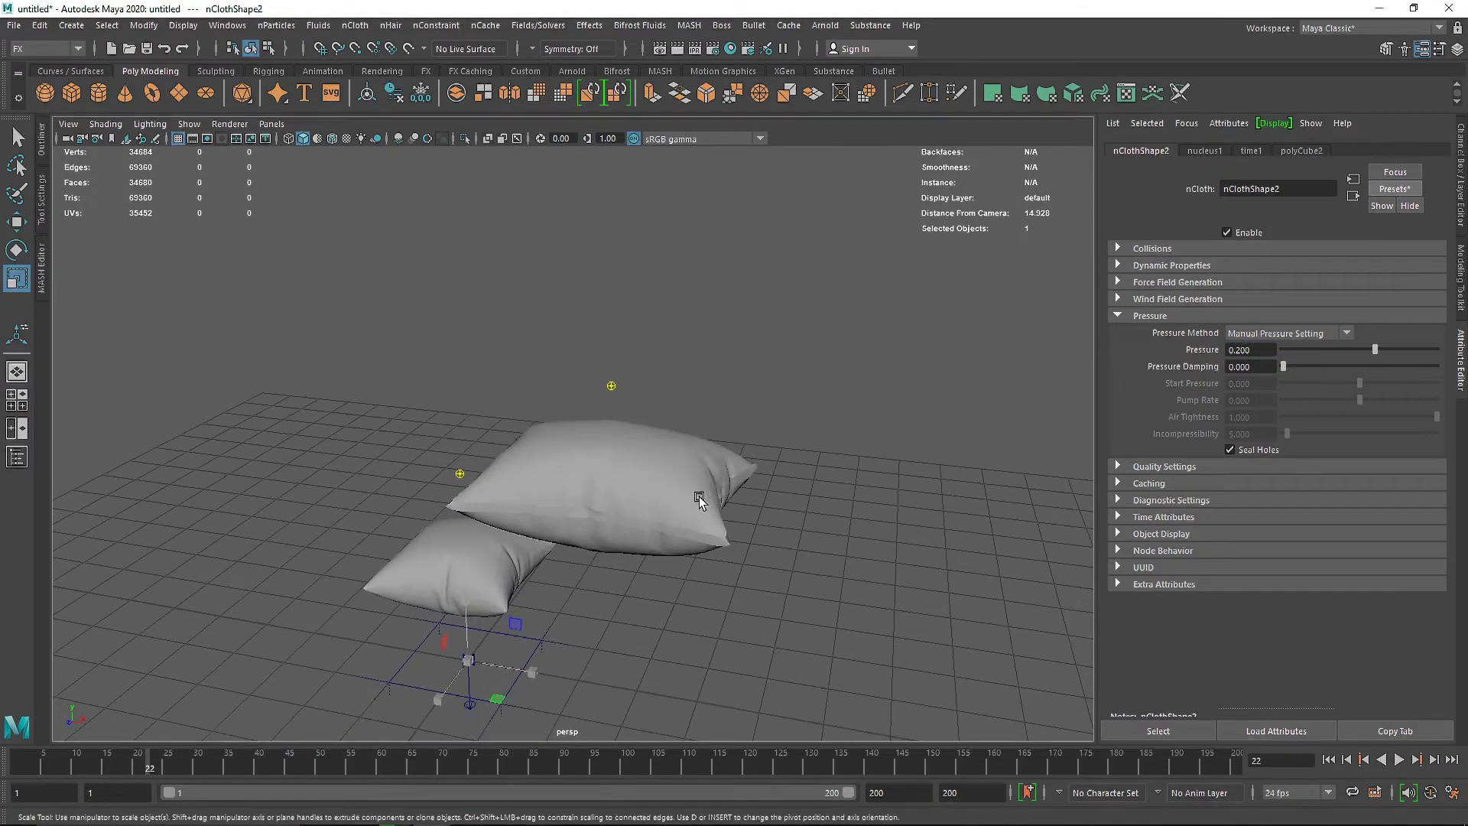
{"action": "left_click", "coordinate": [1329, 758]}
- Tilt the larger slab by rotating it, play the simulation to watch it land, and rewind to the start
{"action": "left_click", "coordinate": [693, 402]}
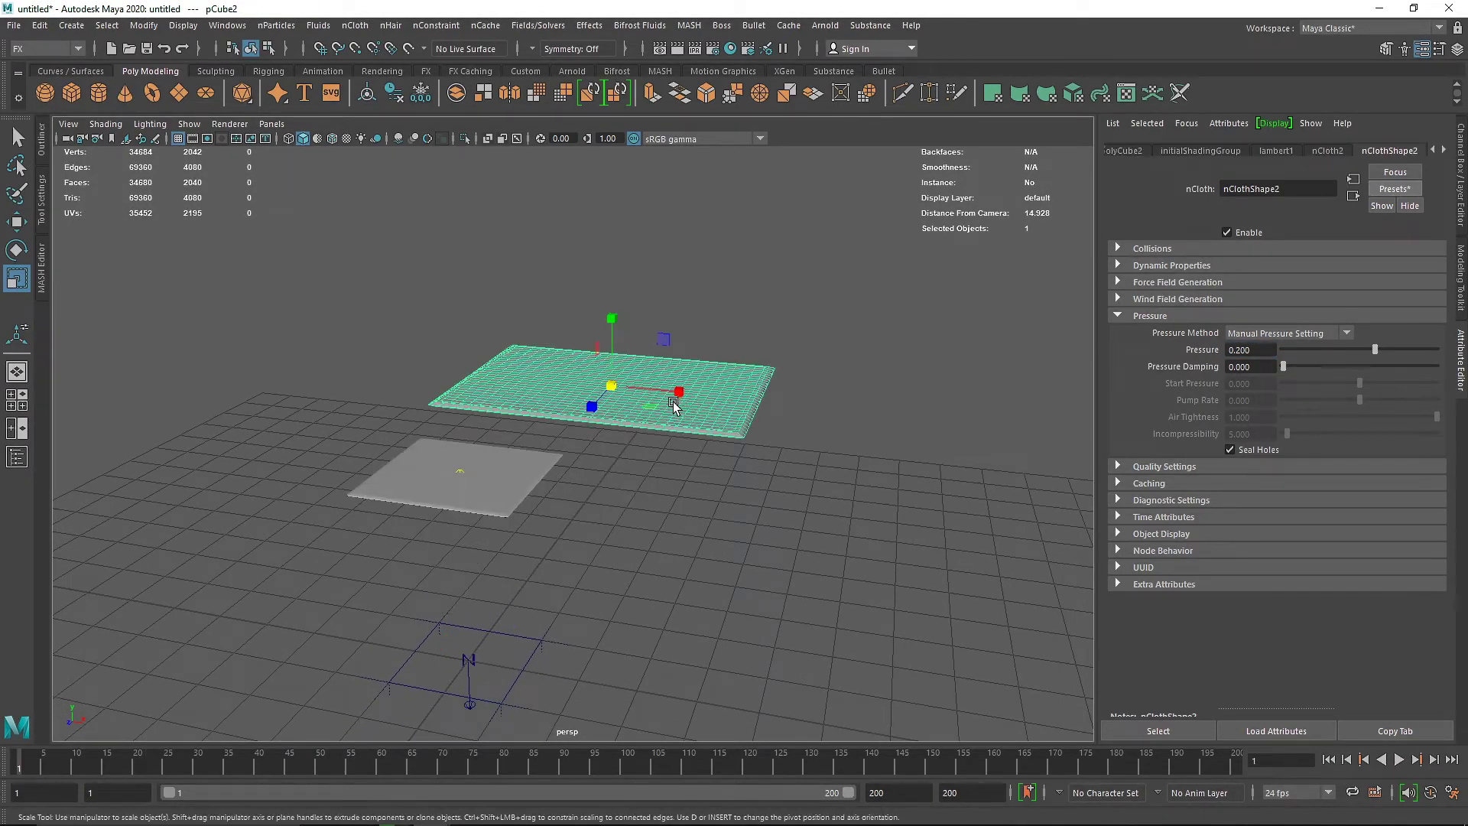
{"action": "key", "text": "e"}
{"action": "left_click_drag", "start_coordinate": [639, 393], "coordinate": [630, 417]}
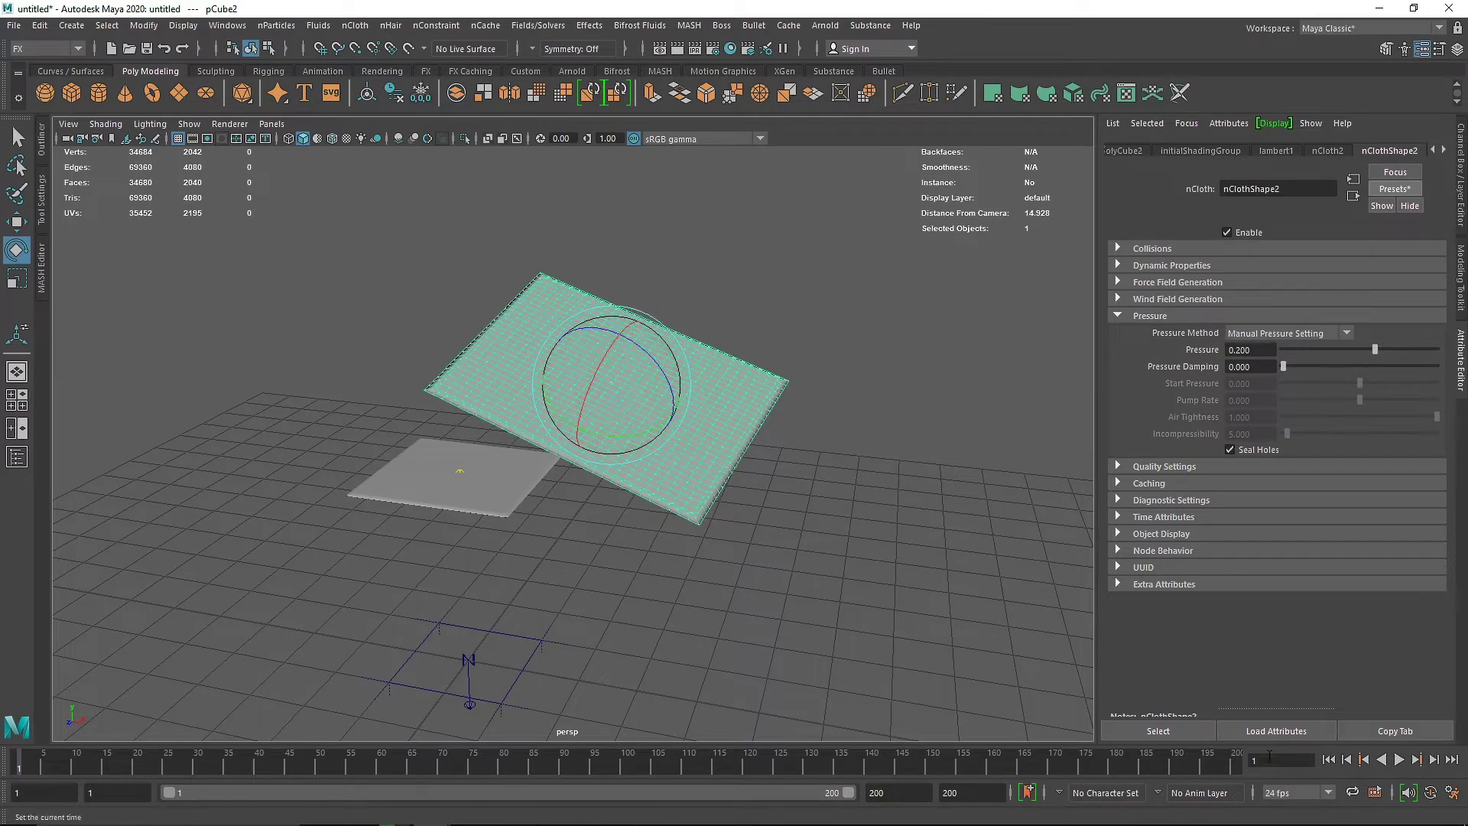
{"action": "left_click", "coordinate": [1400, 759]}
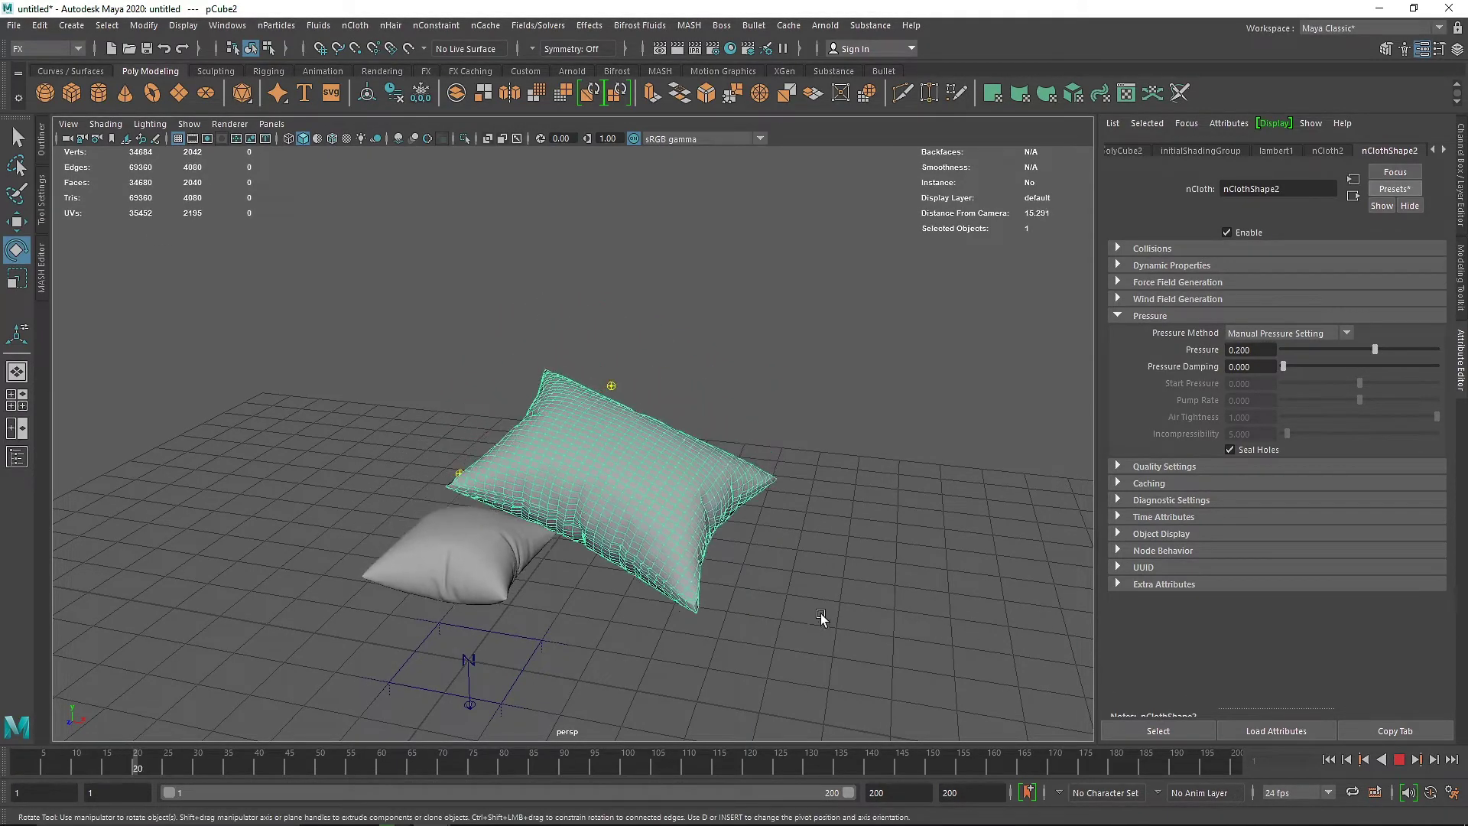
{"action": "left_click_drag", "start_coordinate": [828, 612], "coordinate": [746, 649], "text": "alt"}
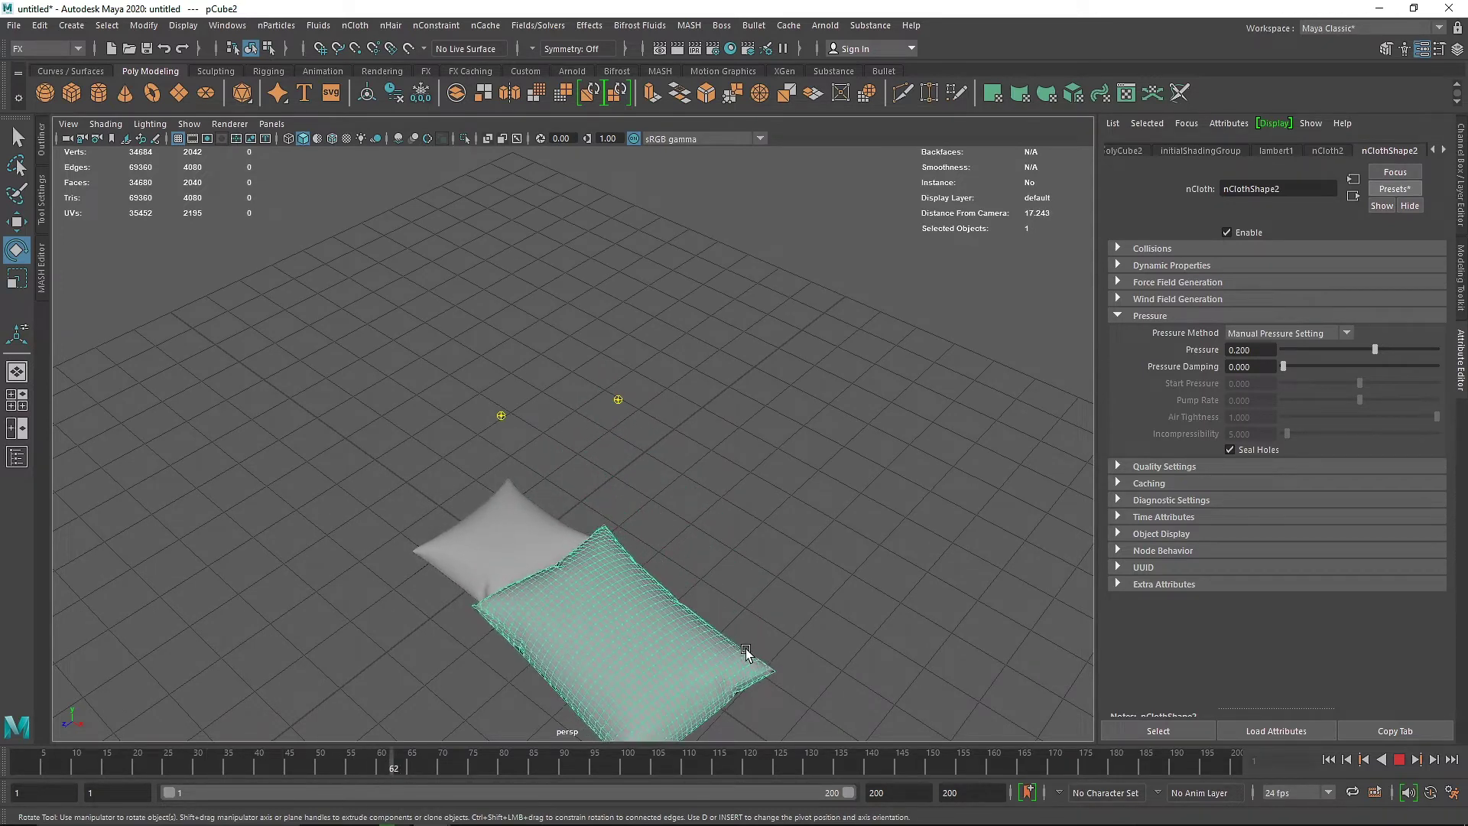
{"action": "left_click", "coordinate": [1396, 761]}
{"action": "left_click", "coordinate": [1328, 761]}
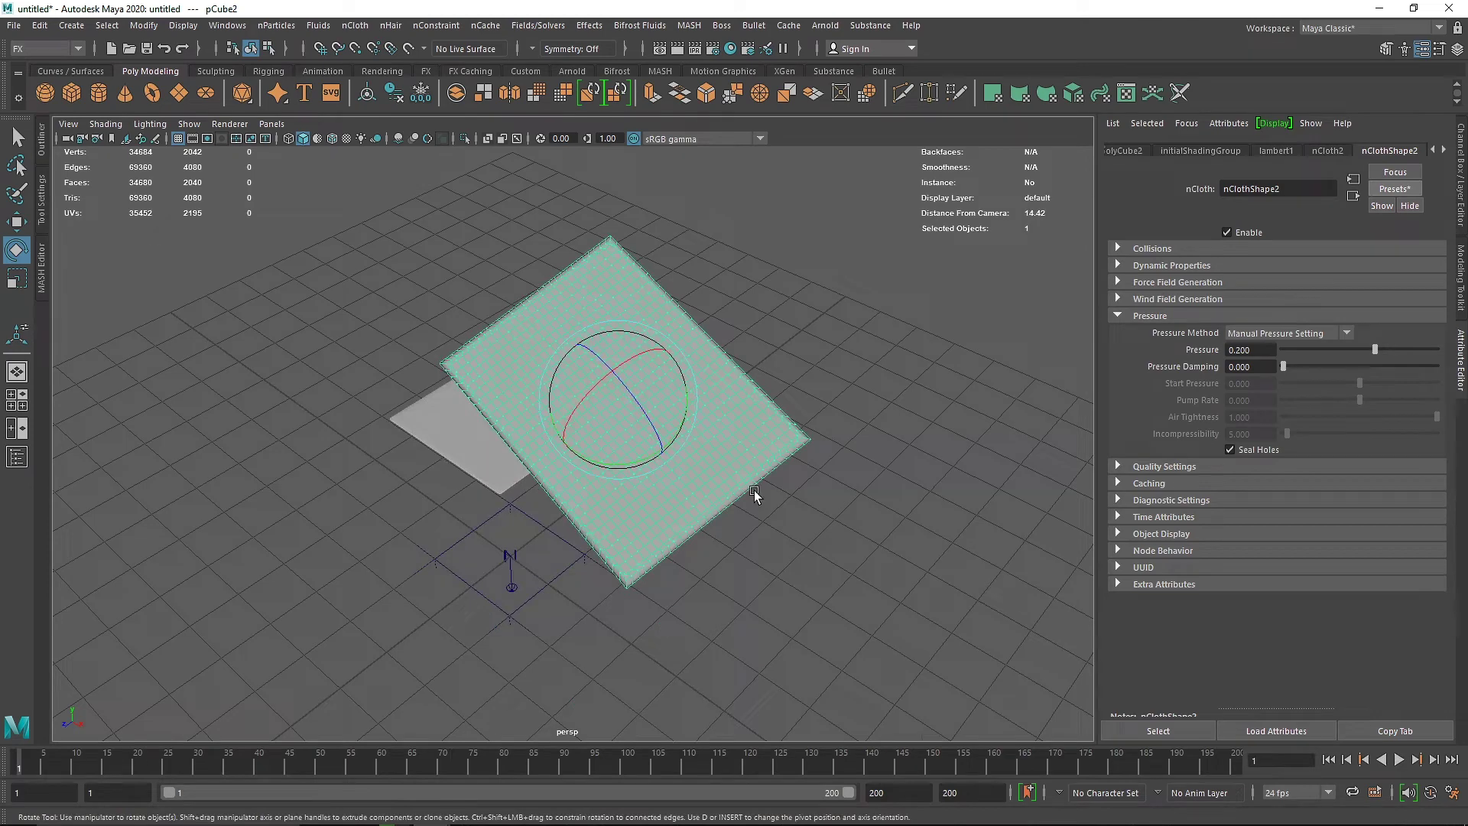
- Adjust the larger slab's position and rotation, and select the smaller slab to turn it slightly beneath
{"action": "left_click_drag", "start_coordinate": [754, 489], "coordinate": [830, 491], "text": "alt"}
{"action": "key", "text": "w"}
{"action": "left_click_drag", "start_coordinate": [676, 395], "coordinate": [671, 393]}
{"action": "key", "text": "e"}
{"action": "left_click_drag", "start_coordinate": [566, 393], "coordinate": [515, 476]}
{"action": "left_click", "coordinate": [444, 495]}
{"action": "middle_click_drag", "start_coordinate": [670, 534], "coordinate": [764, 540], "text": "alt"}
{"action": "left_click_drag", "start_coordinate": [764, 592], "coordinate": [760, 554], "text": "alt"}
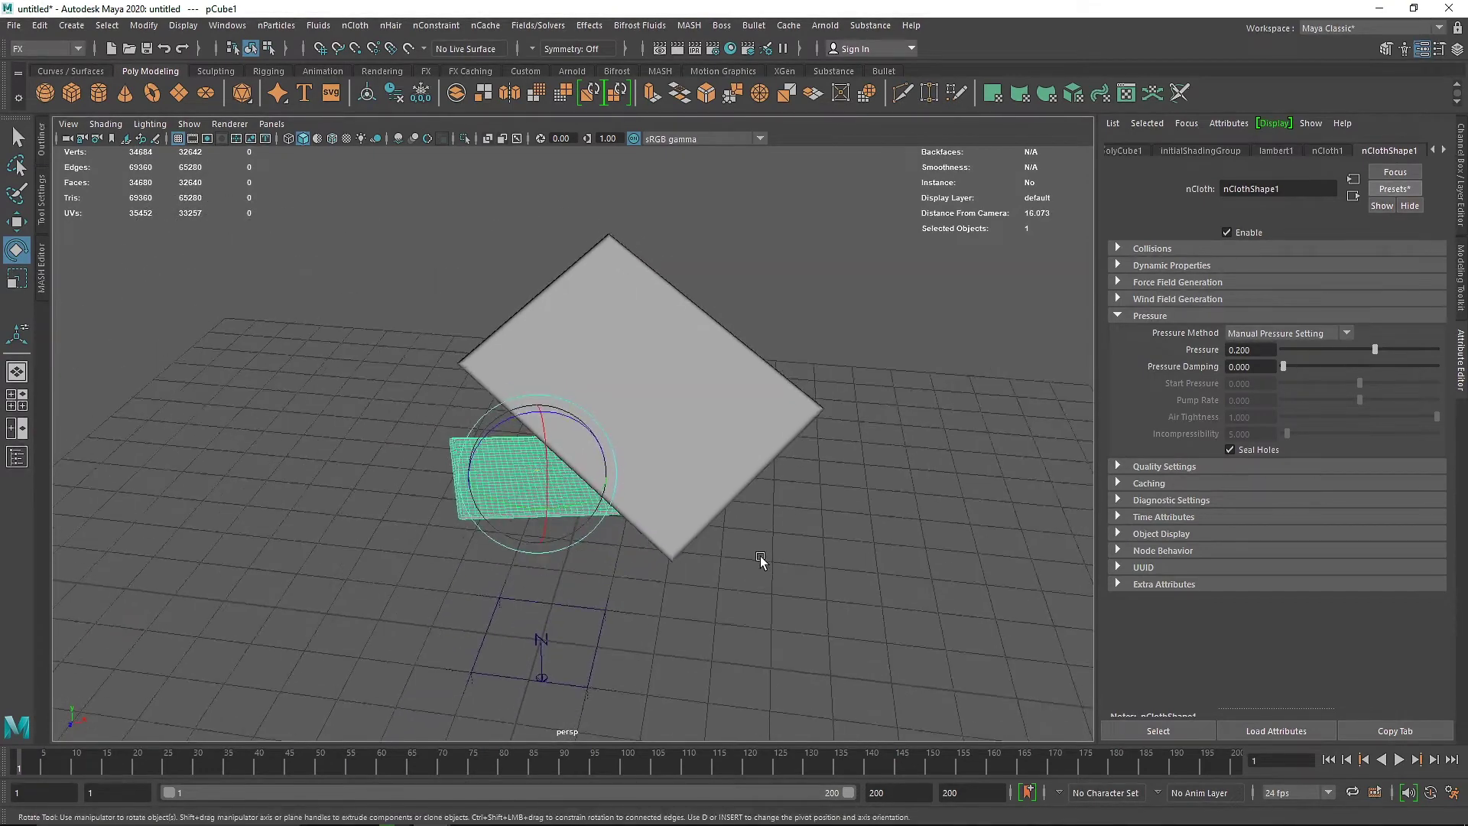
{"action": "middle_click_drag", "start_coordinate": [762, 577], "coordinate": [770, 489], "text": "alt"}
- Simulate both pillows falling, stop playback once they settle, and show the larger pillow with smooth mesh preview
{"action": "left_click", "coordinate": [1399, 760]}
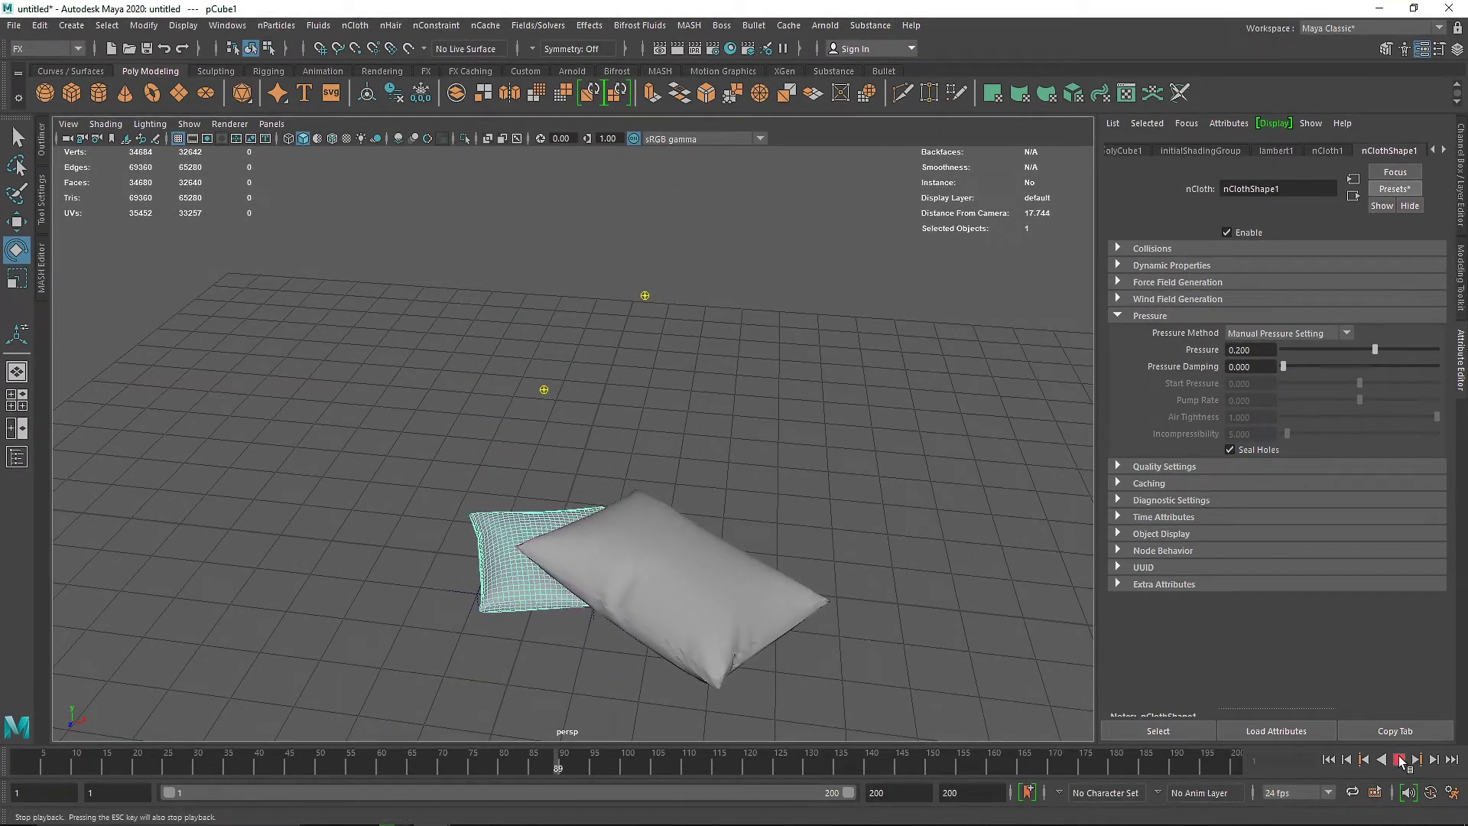
{"action": "key", "text": "alt+v"}
{"action": "left_click", "coordinate": [650, 536]}
{"action": "left_click", "coordinate": [469, 646]}
- Examine the two settled pillows from several angles, checking their wrinkles and where they overlap
{"action": "right_click_drag", "start_coordinate": [469, 646], "coordinate": [529, 647], "text": "alt"}
{"action": "left_click_drag", "start_coordinate": [529, 647], "coordinate": [640, 618], "text": "alt"}
{"action": "middle_click_drag", "start_coordinate": [641, 617], "coordinate": [664, 356], "text": "alt"}
{"action": "left_click", "coordinate": [447, 540]}
{"action": "left_click", "coordinate": [723, 618]}
{"action": "left_click_drag", "start_coordinate": [724, 618], "coordinate": [608, 451], "text": "alt"}
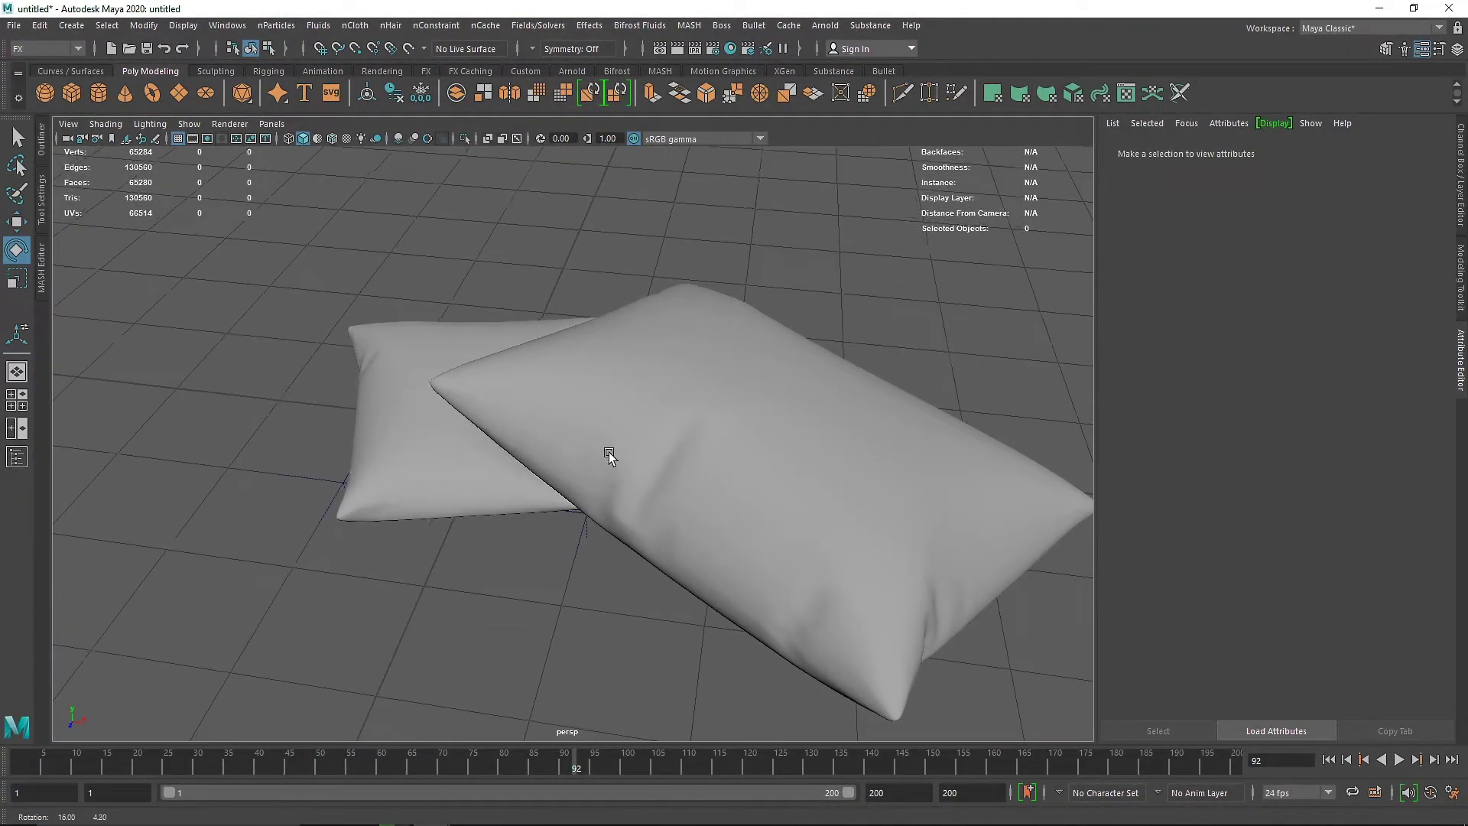
{"action": "right_click_drag", "start_coordinate": [608, 451], "coordinate": [632, 419], "text": "alt"}
{"action": "middle_click_drag", "start_coordinate": [631, 419], "coordinate": [596, 436], "text": "alt"}
{"action": "left_click_drag", "start_coordinate": [676, 523], "coordinate": [522, 528], "text": "alt"}
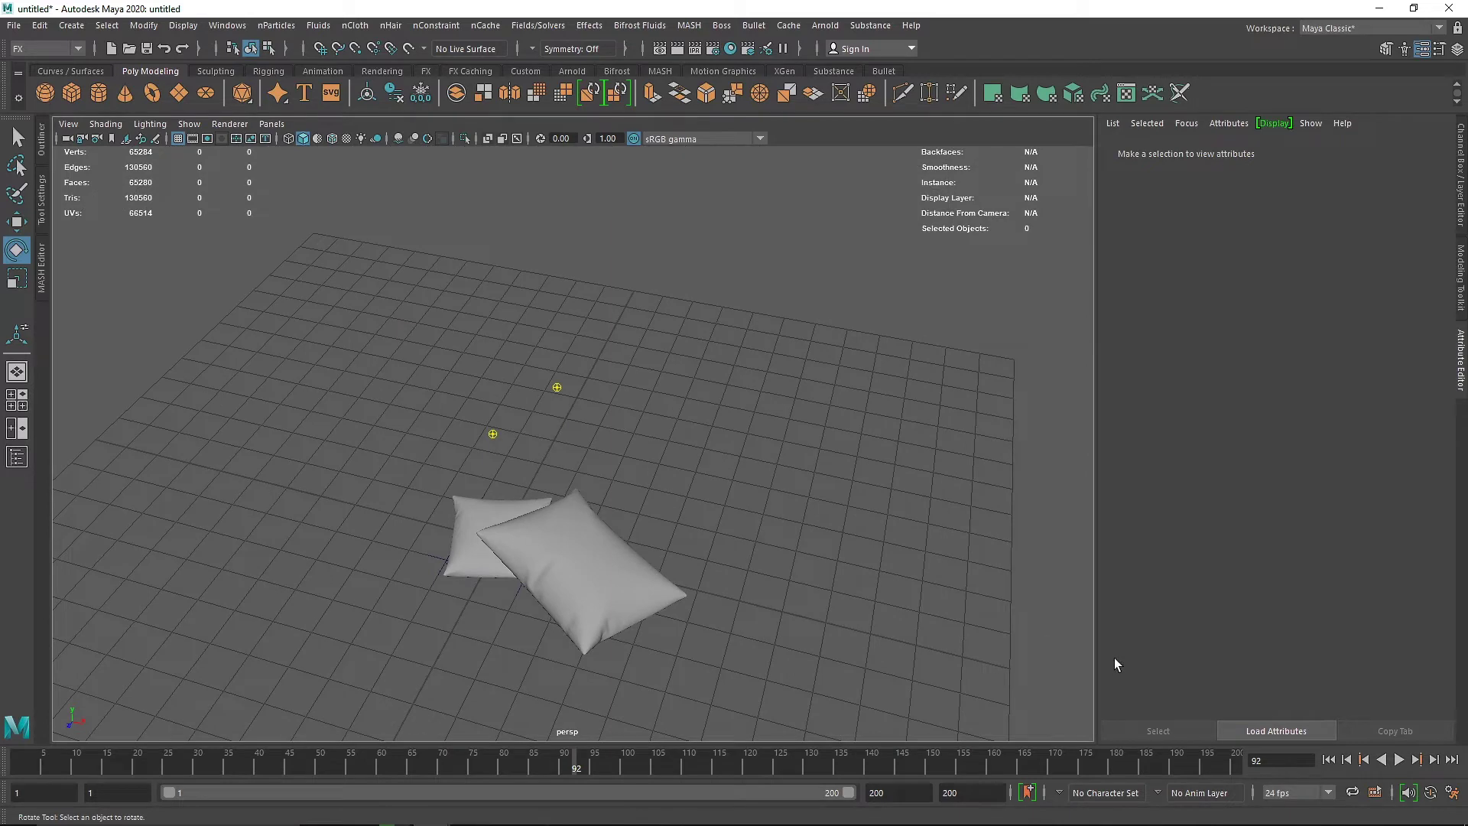
- Replace the larger slab's nCloth settings with the tshirt preset, play the simulation, and rewind to the start
{"action": "left_click", "coordinate": [1328, 760]}
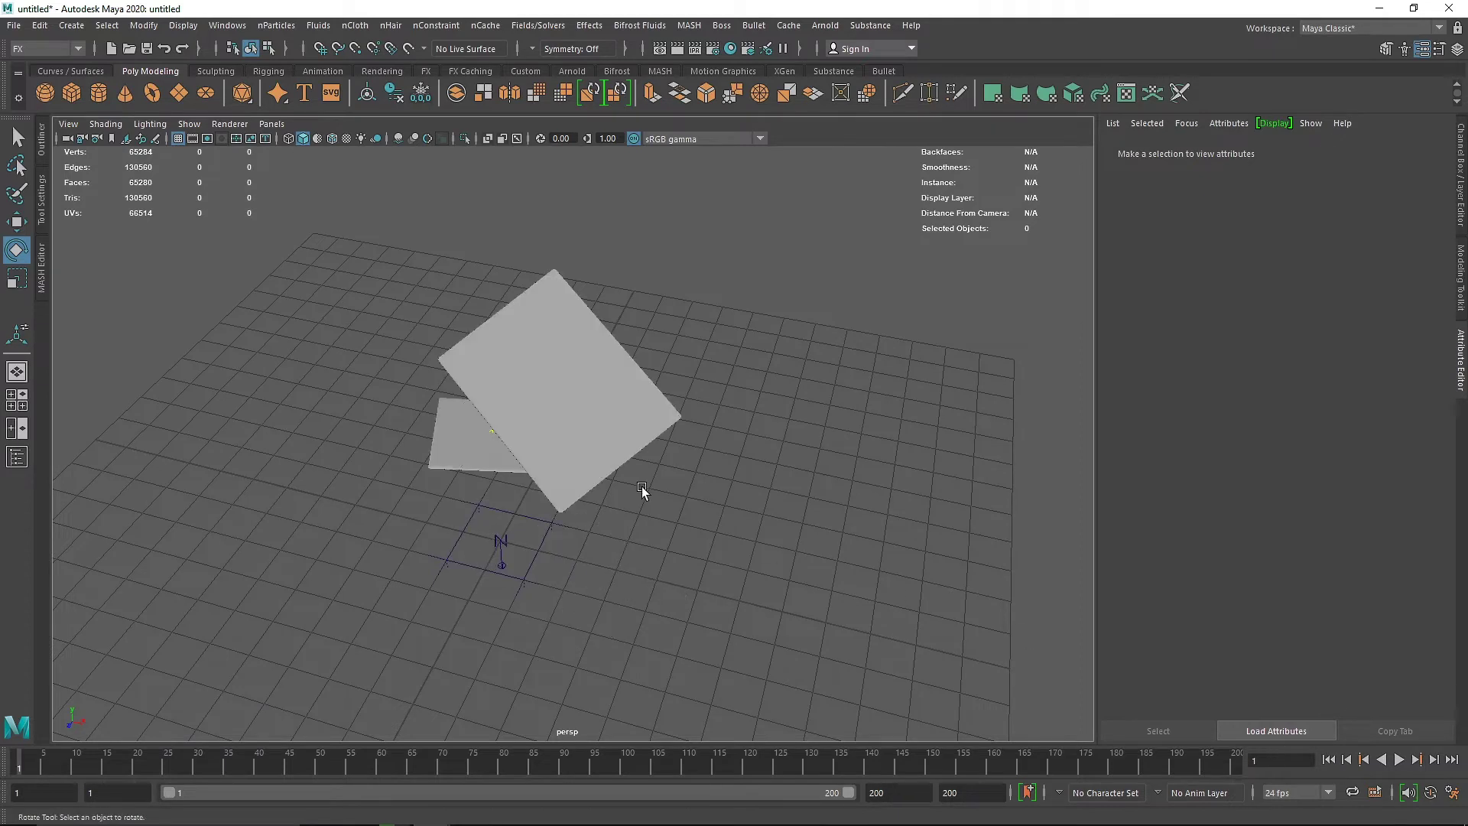
{"action": "left_click", "coordinate": [555, 437]}
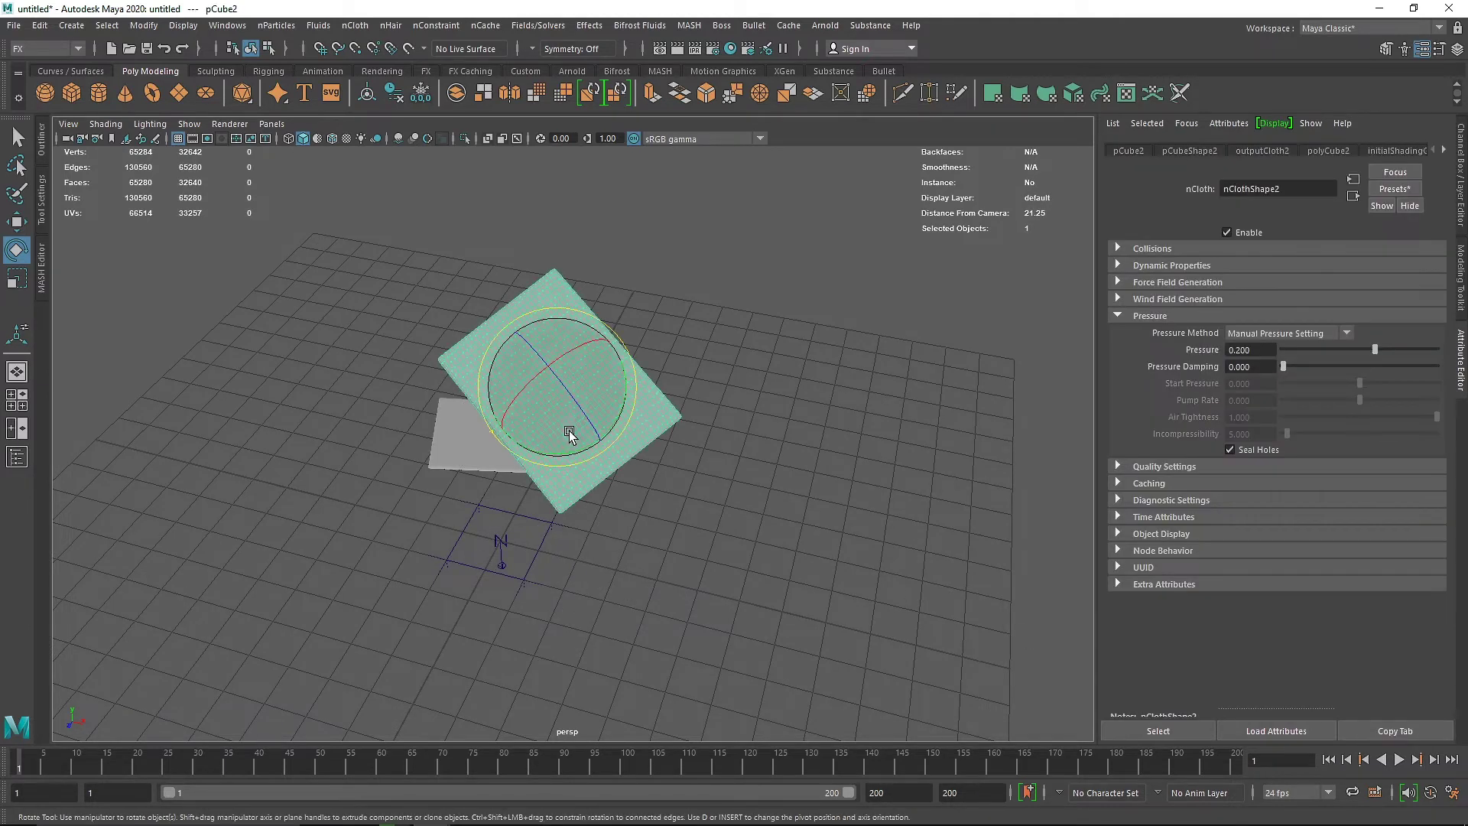
{"action": "left_click", "coordinate": [1410, 186]}
{"action": "mouse_move", "coordinate": [1364, 442]}
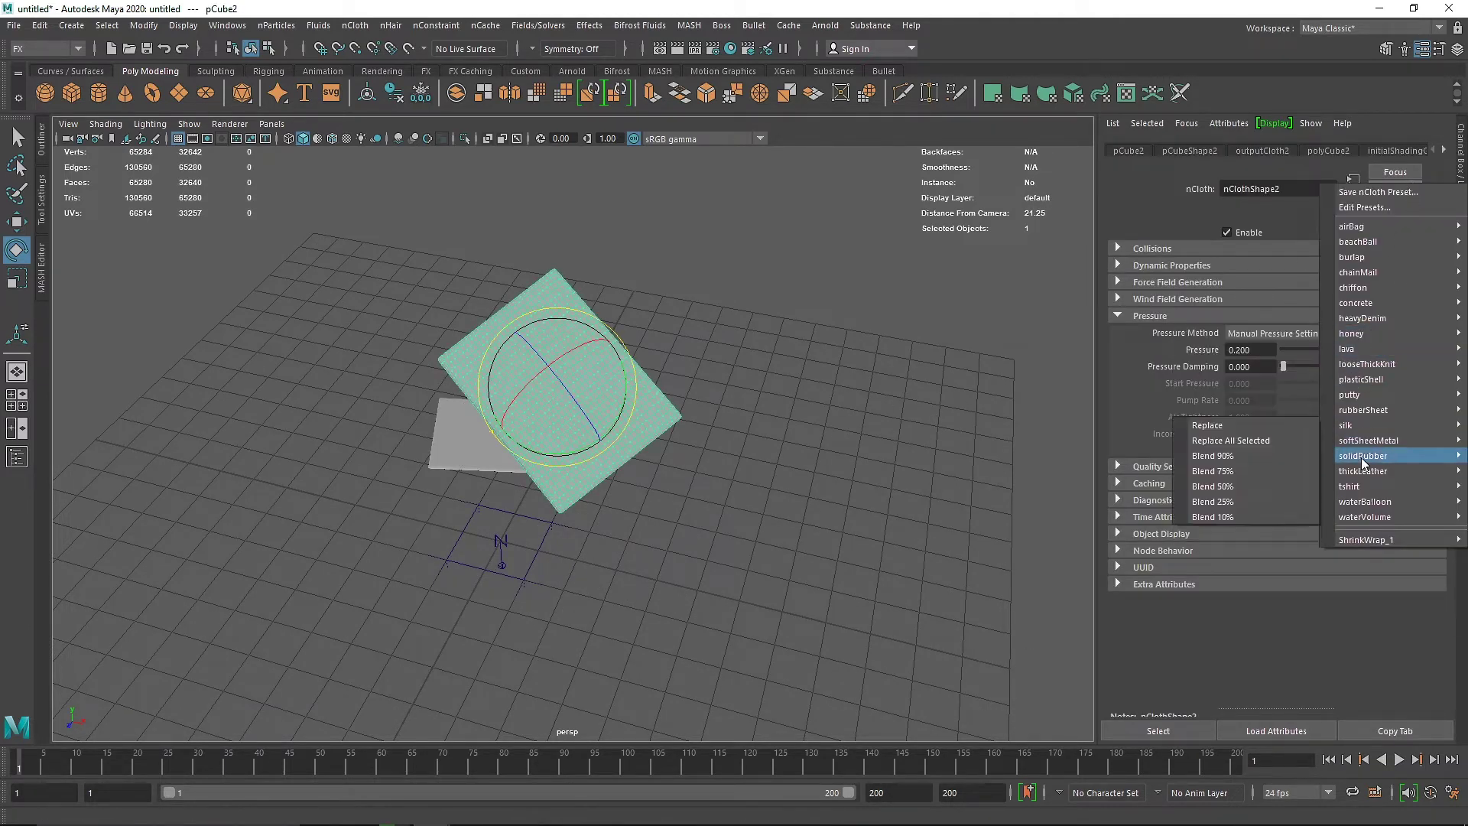
{"action": "left_click", "coordinate": [1284, 488]}
{"action": "left_click", "coordinate": [1397, 760]}
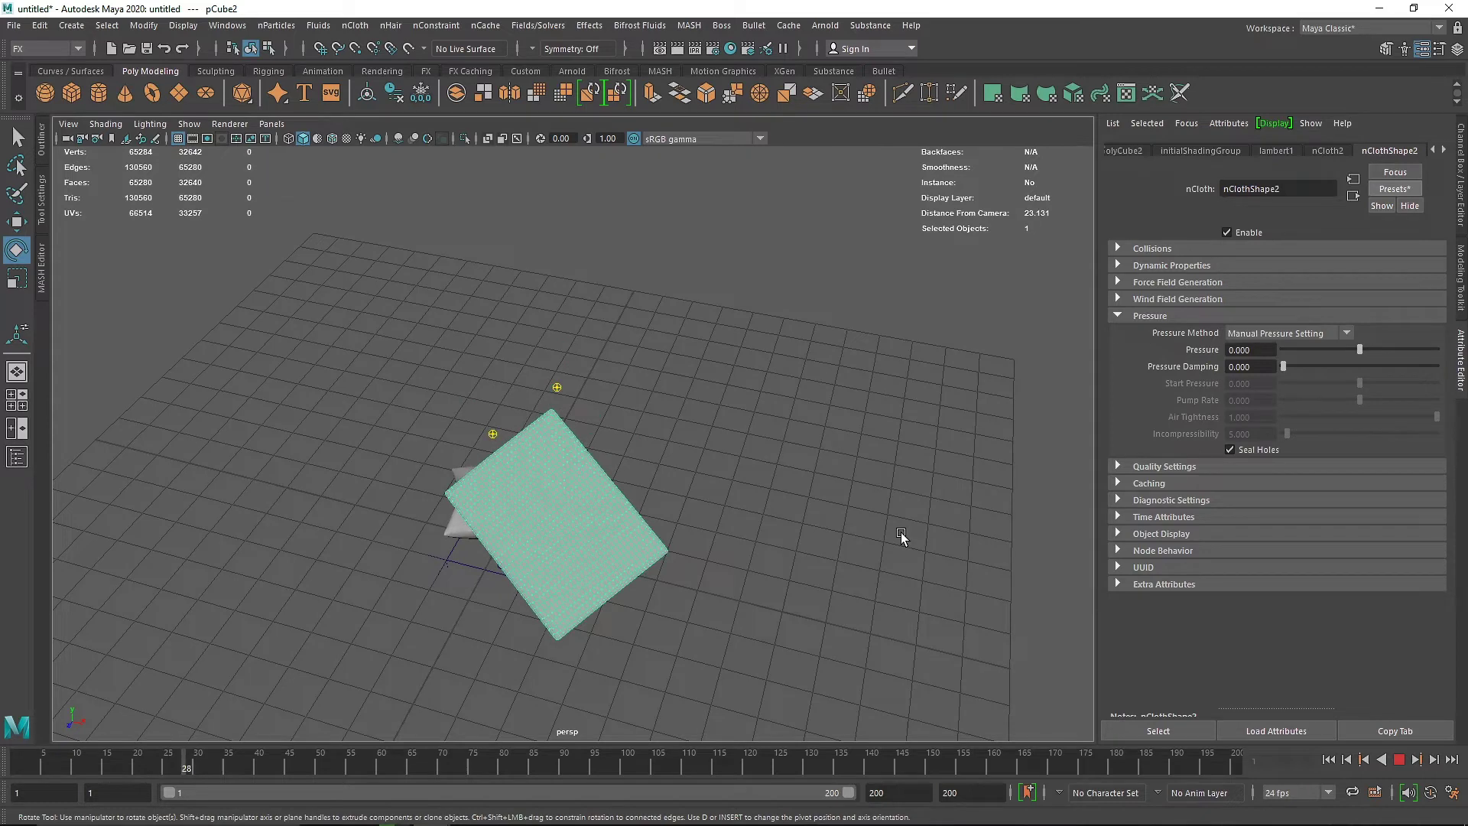
{"action": "left_click", "coordinate": [1331, 759]}
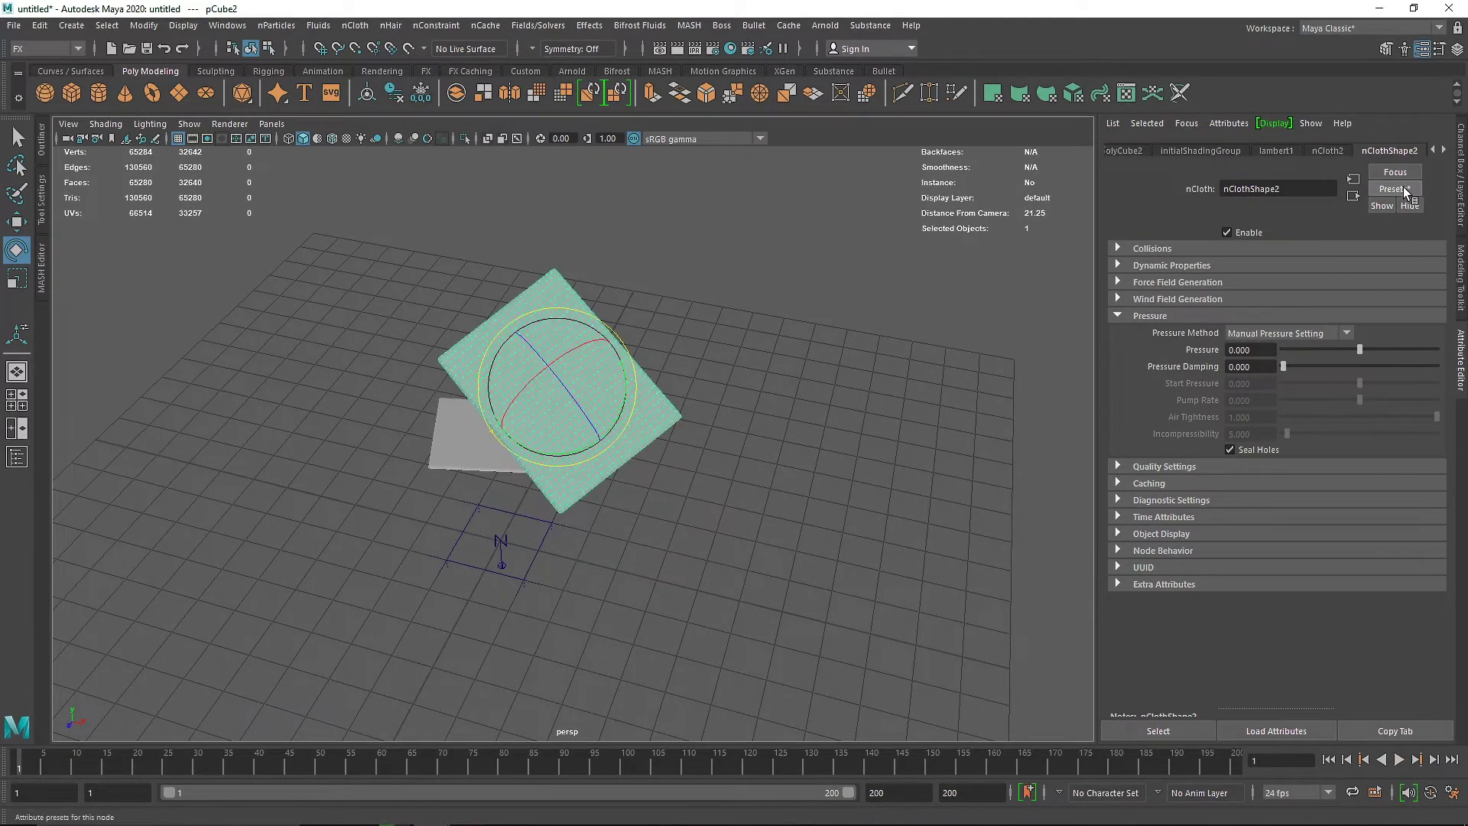
- Replace the larger slab's nCloth settings with the airBag preset
{"action": "left_click", "coordinate": [1395, 189]}
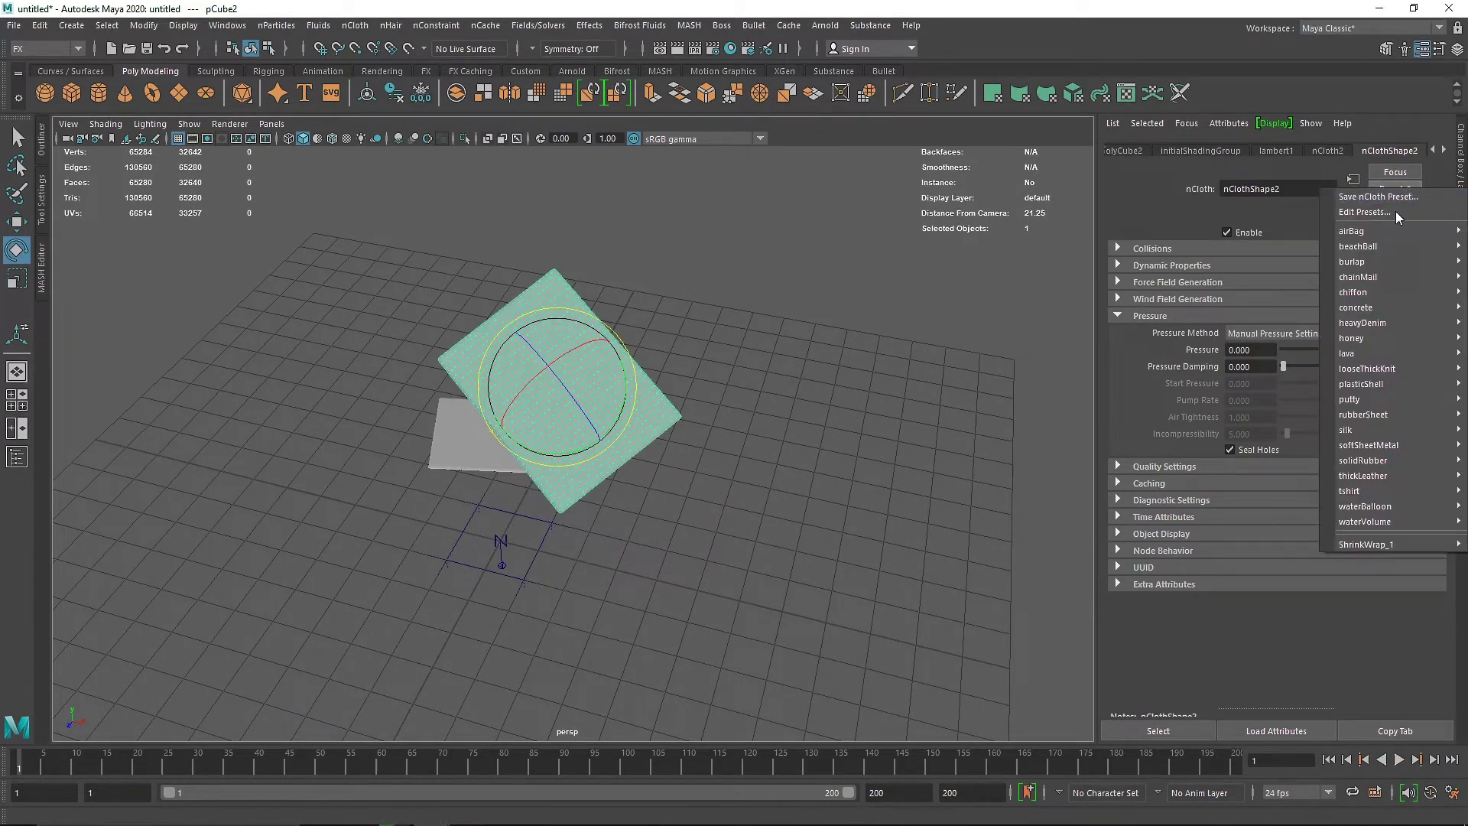
{"action": "mouse_move", "coordinate": [1361, 228]}
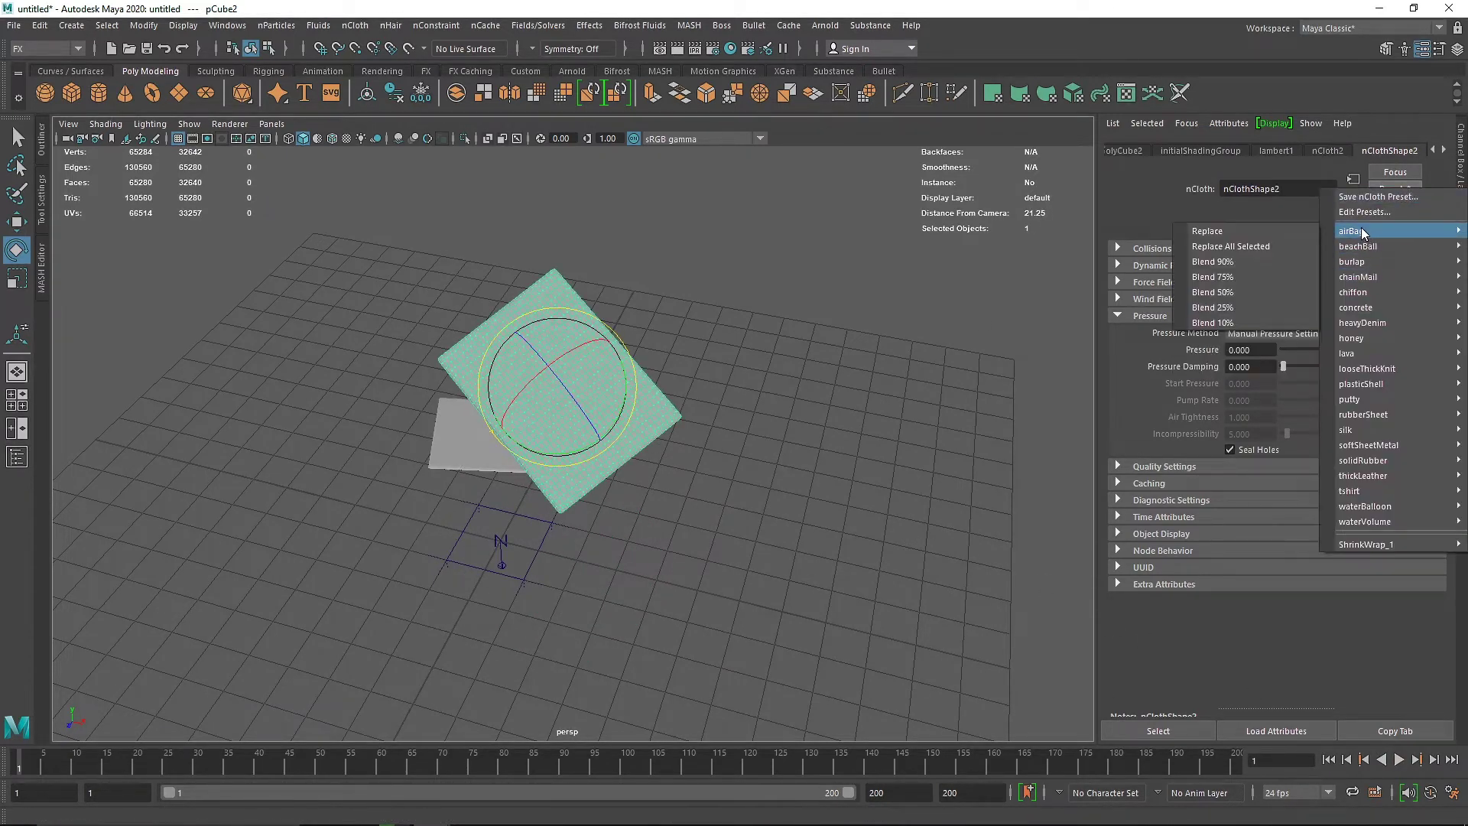
{"action": "left_click", "coordinate": [1299, 230]}
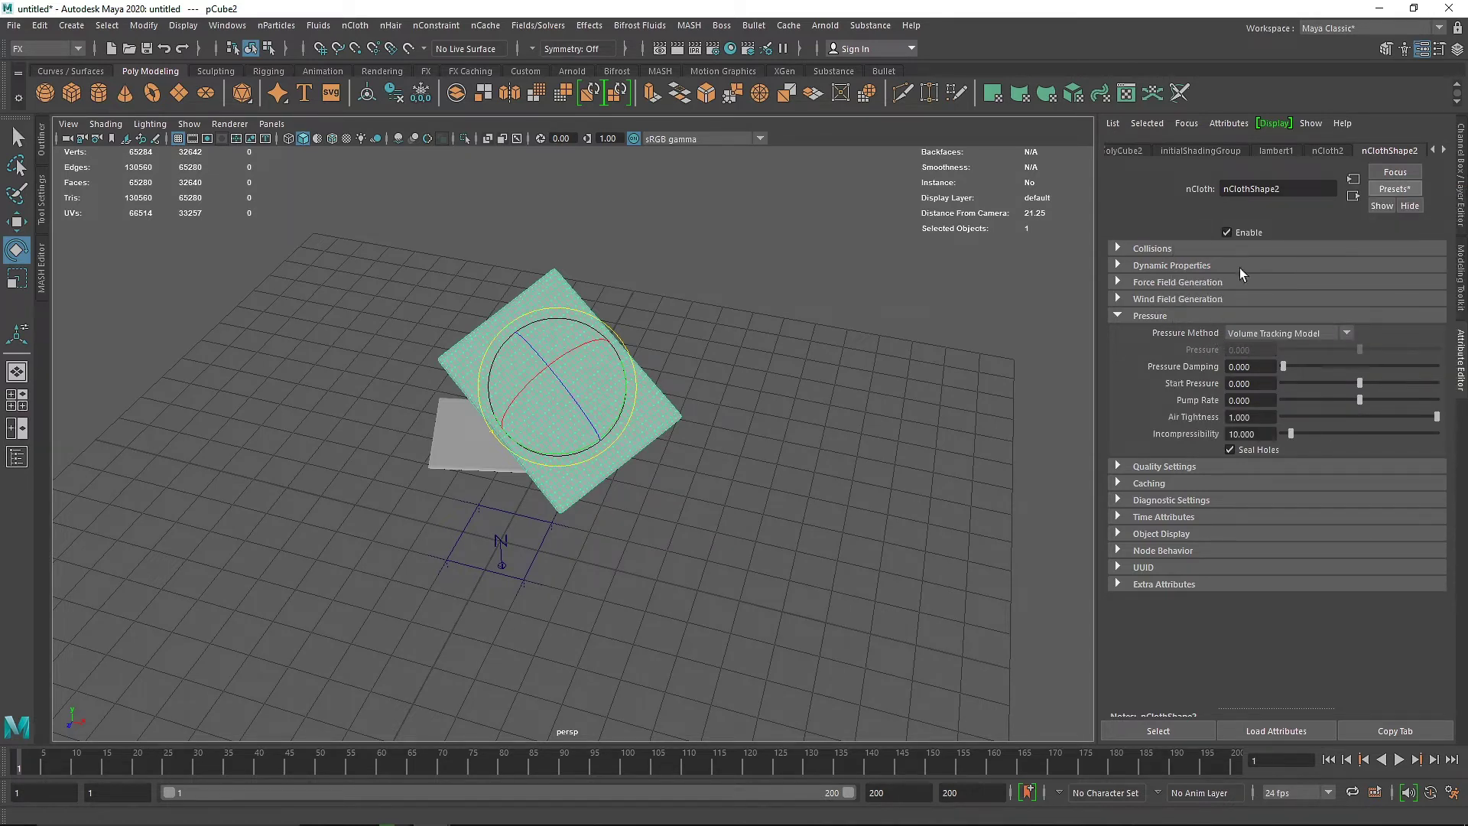
- Replace the larger slab's nCloth settings with the chainMail preset and set its pressure to 0.2
{"action": "left_click", "coordinate": [1395, 188]}
{"action": "mouse_move", "coordinate": [1381, 268]}
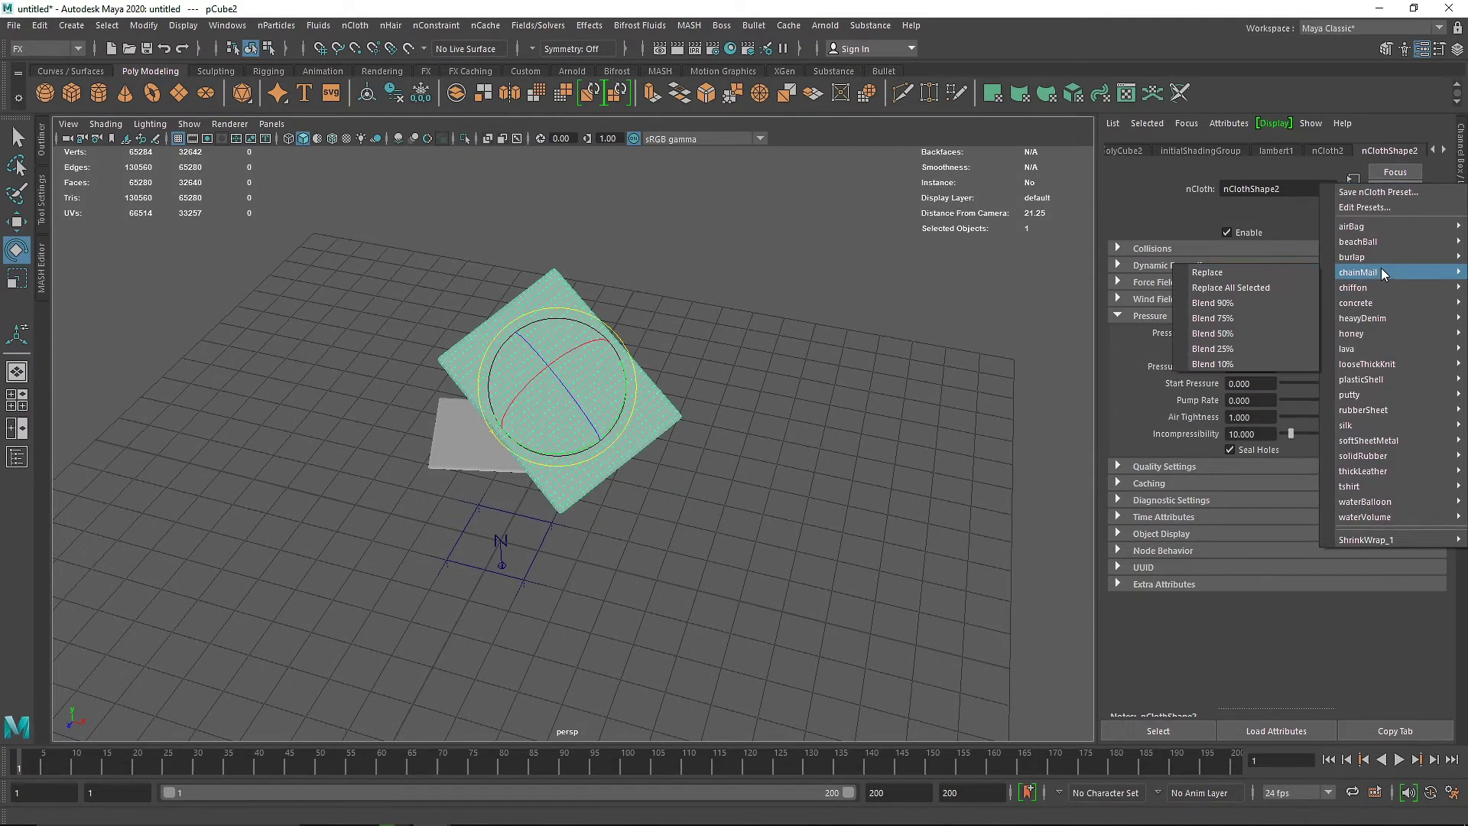
{"action": "left_click", "coordinate": [1274, 267]}
{"action": "left_click_drag", "start_coordinate": [1259, 354], "coordinate": [1134, 346]}
{"action": "type", "text": ".2"}
{"action": "key", "text": "Return"}
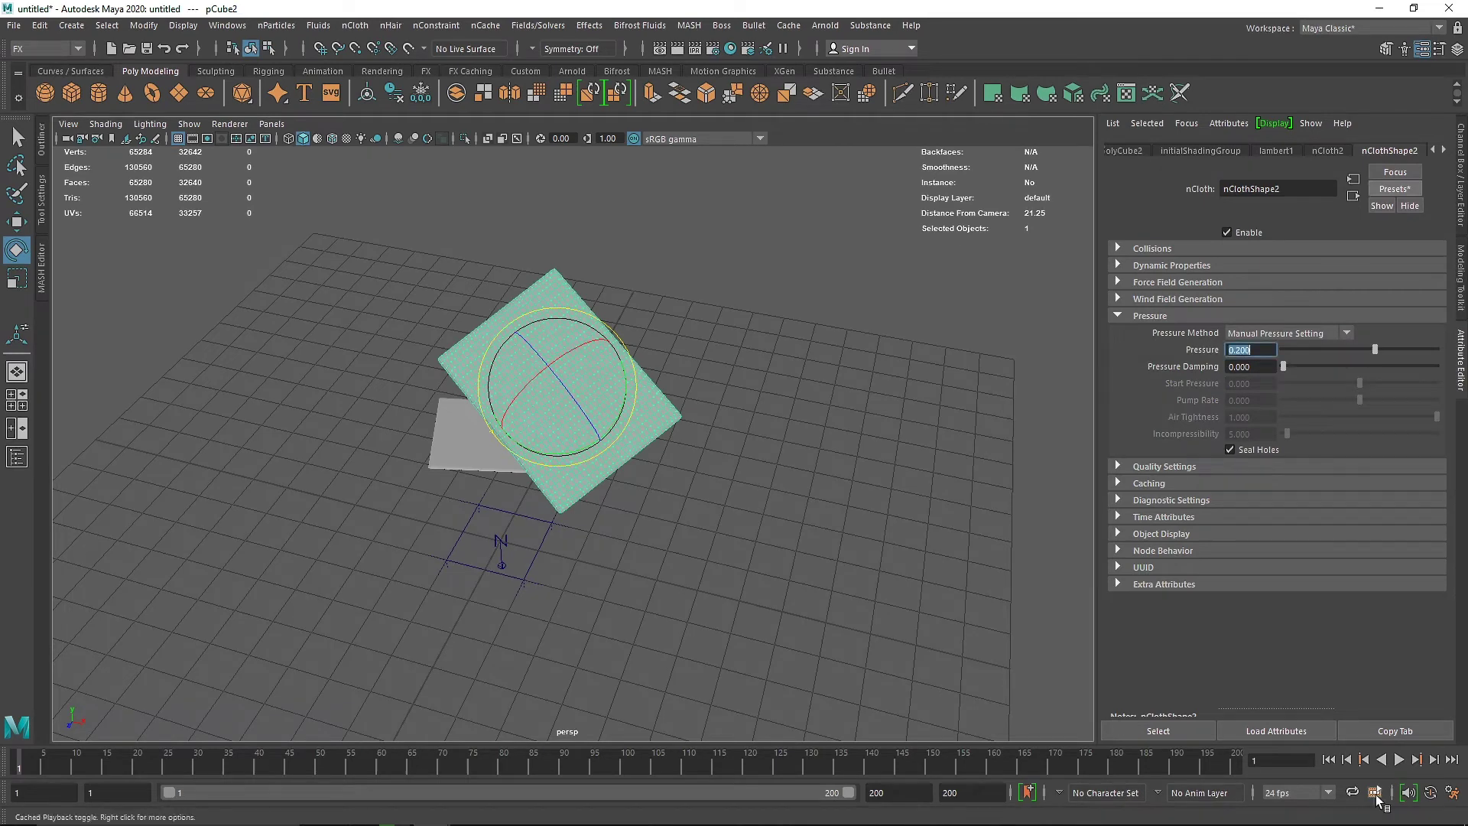
- Play the chainMail simulation, stop it, and inspect the larger cloth's dynamic properties
{"action": "left_click", "coordinate": [1399, 761]}
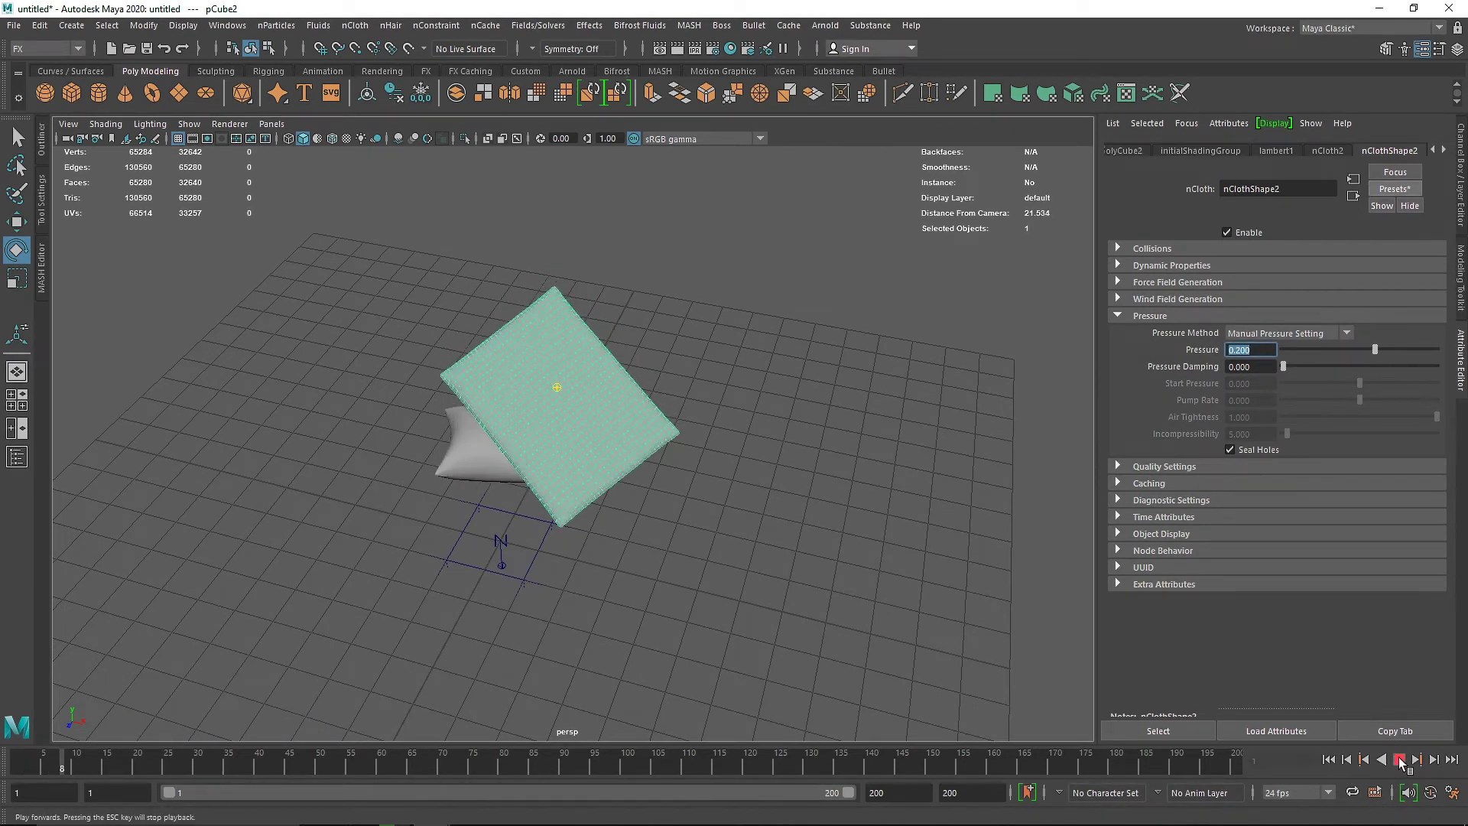
{"action": "left_click_drag", "start_coordinate": [713, 551], "coordinate": [763, 512], "text": "alt"}
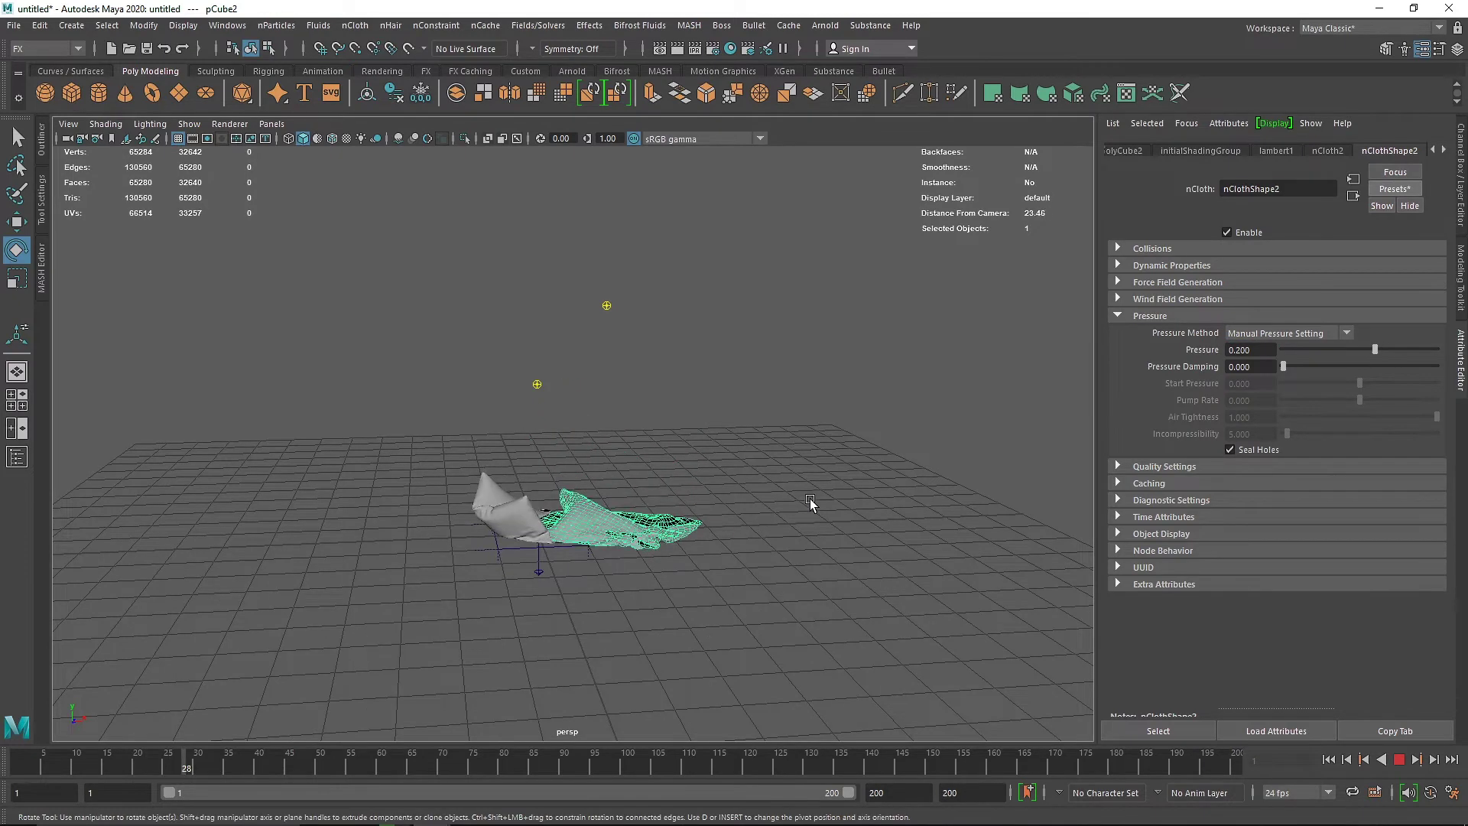
{"action": "left_click", "coordinate": [1405, 761]}
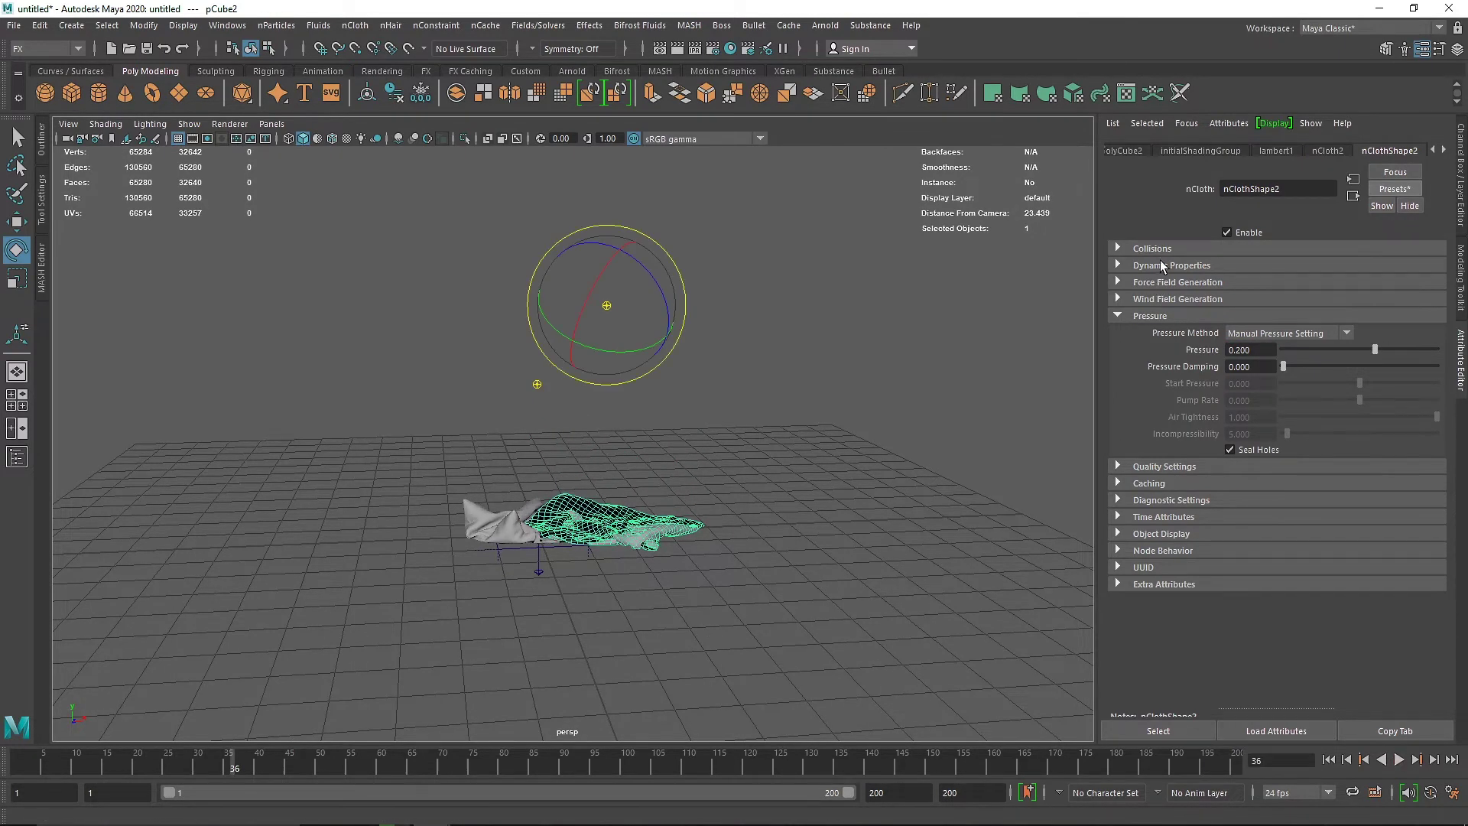
{"action": "left_click", "coordinate": [1162, 264]}
{"action": "left_click", "coordinate": [1244, 282]}
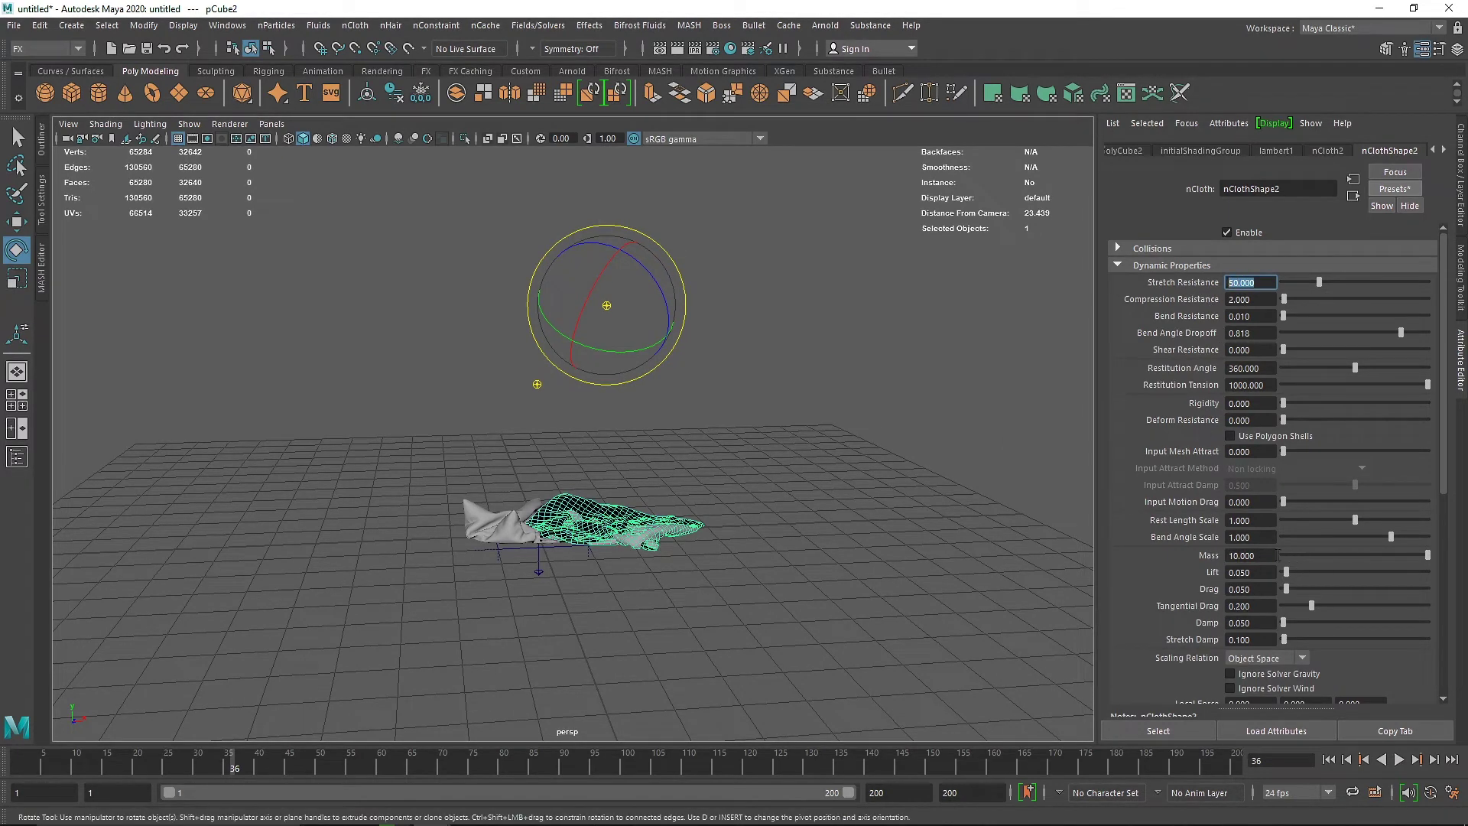
{"action": "scroll", "coordinate": [629, 501], "scroll_direction": "up", "scroll_amount": 5}
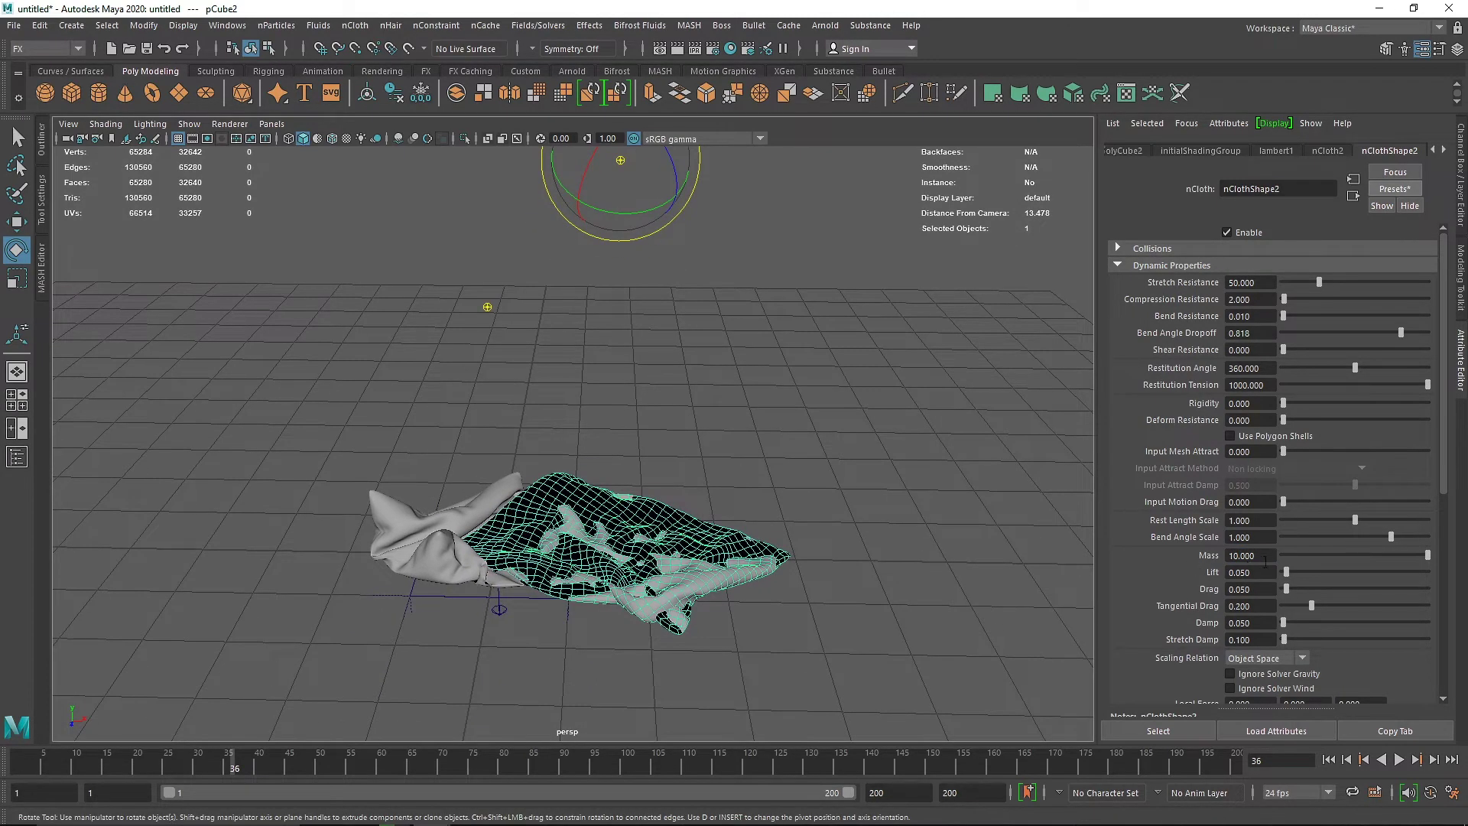
- Set the larger cloth's mass to 1 and replay the simulation from the start
{"action": "left_click", "coordinate": [1270, 555]}
{"action": "type", "text": "1"}
{"action": "key", "text": "Return"}
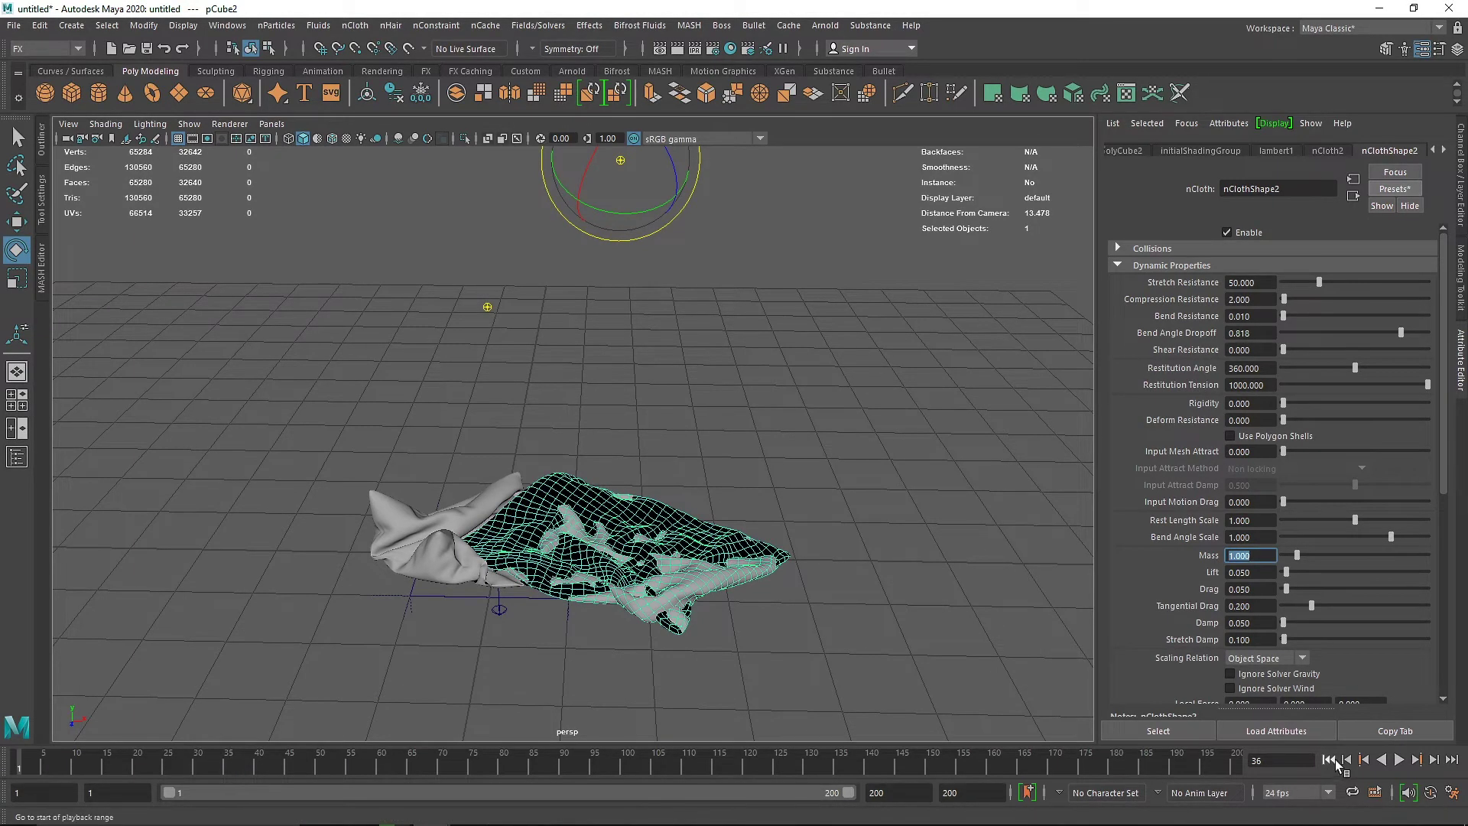
{"action": "left_click", "coordinate": [1328, 759]}
{"action": "left_click", "coordinate": [1399, 759]}
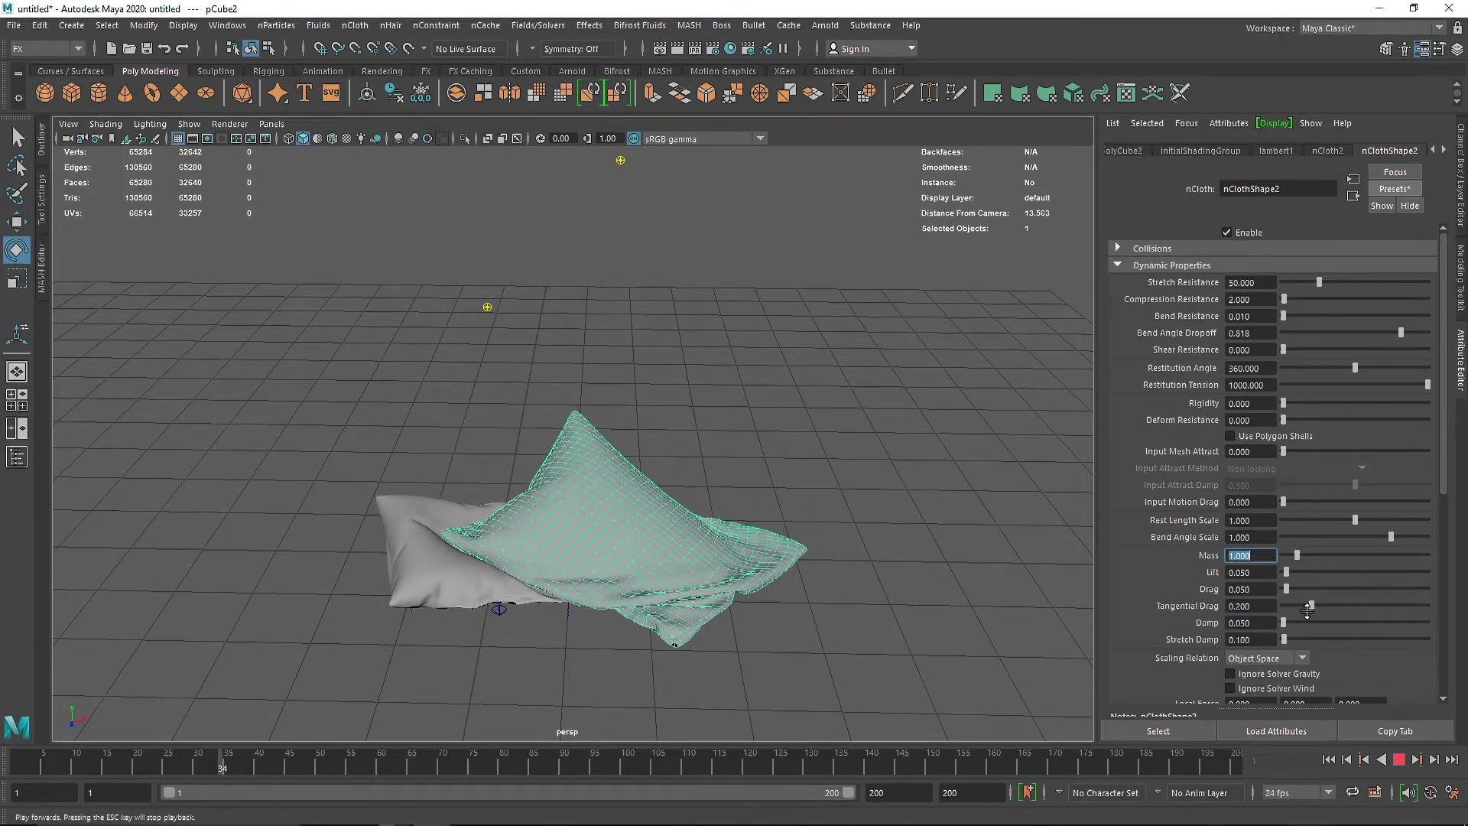
- Set the larger cloth's mass to 0.1, replay the simulation from the start, and stop it once the pillow settles
{"action": "type", "text": "0.1"}
{"action": "key", "text": "Return"}
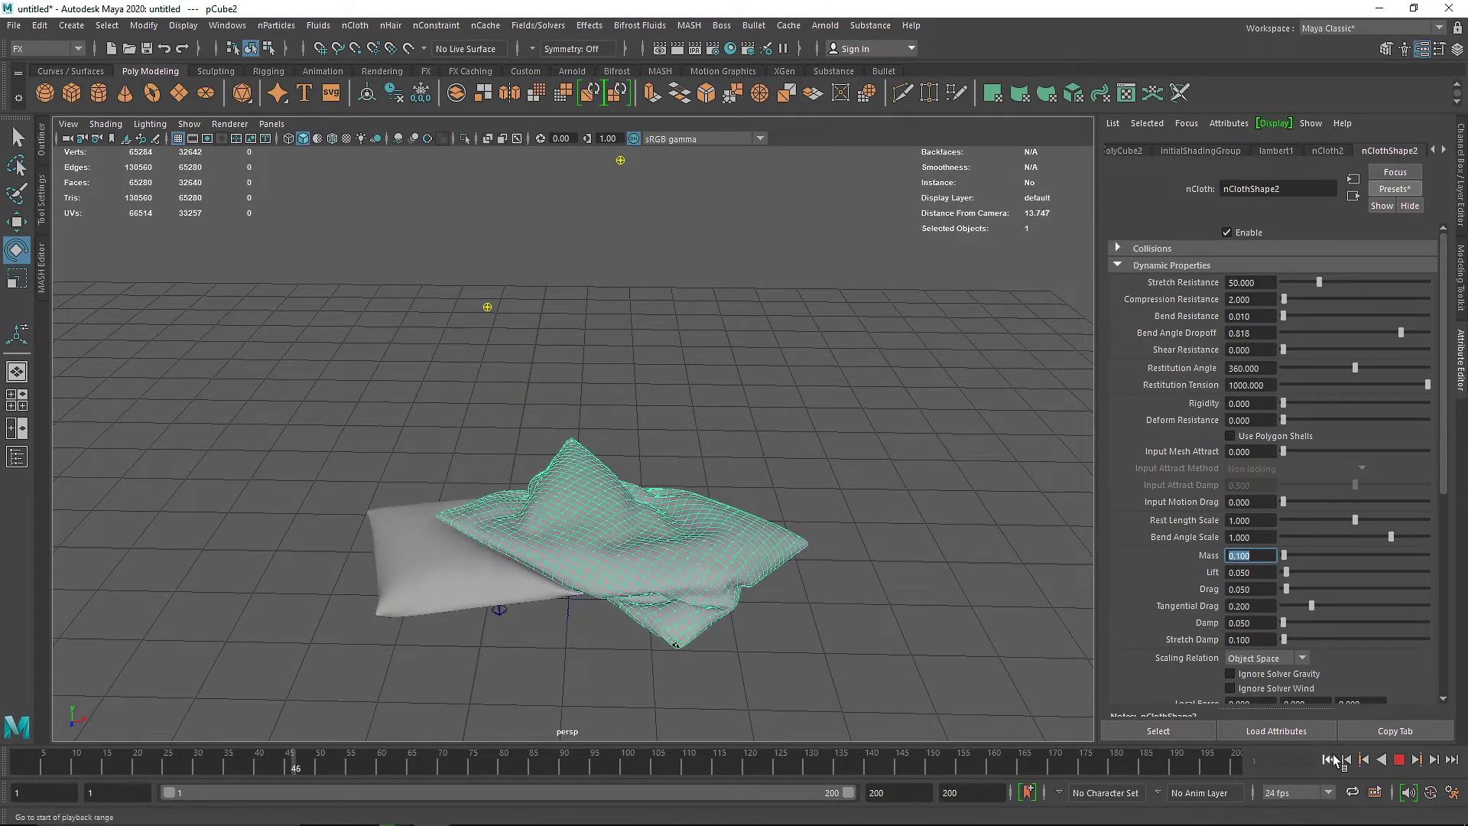
{"action": "left_click", "coordinate": [1329, 759]}
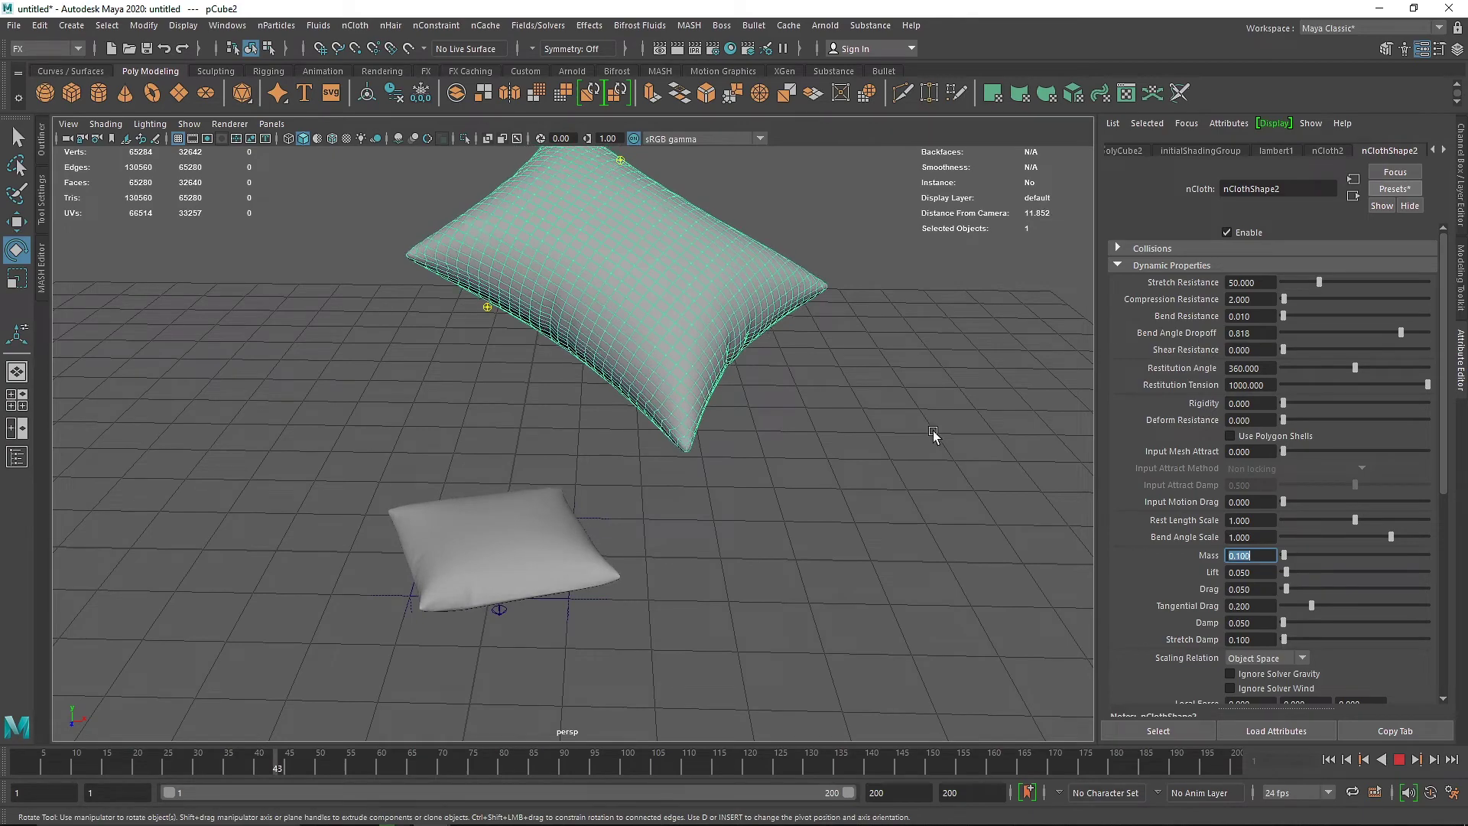
{"action": "left_click_drag", "start_coordinate": [641, 383], "coordinate": [502, 357], "text": "alt"}
{"action": "left_click_drag", "start_coordinate": [587, 399], "coordinate": [591, 411], "text": "alt"}
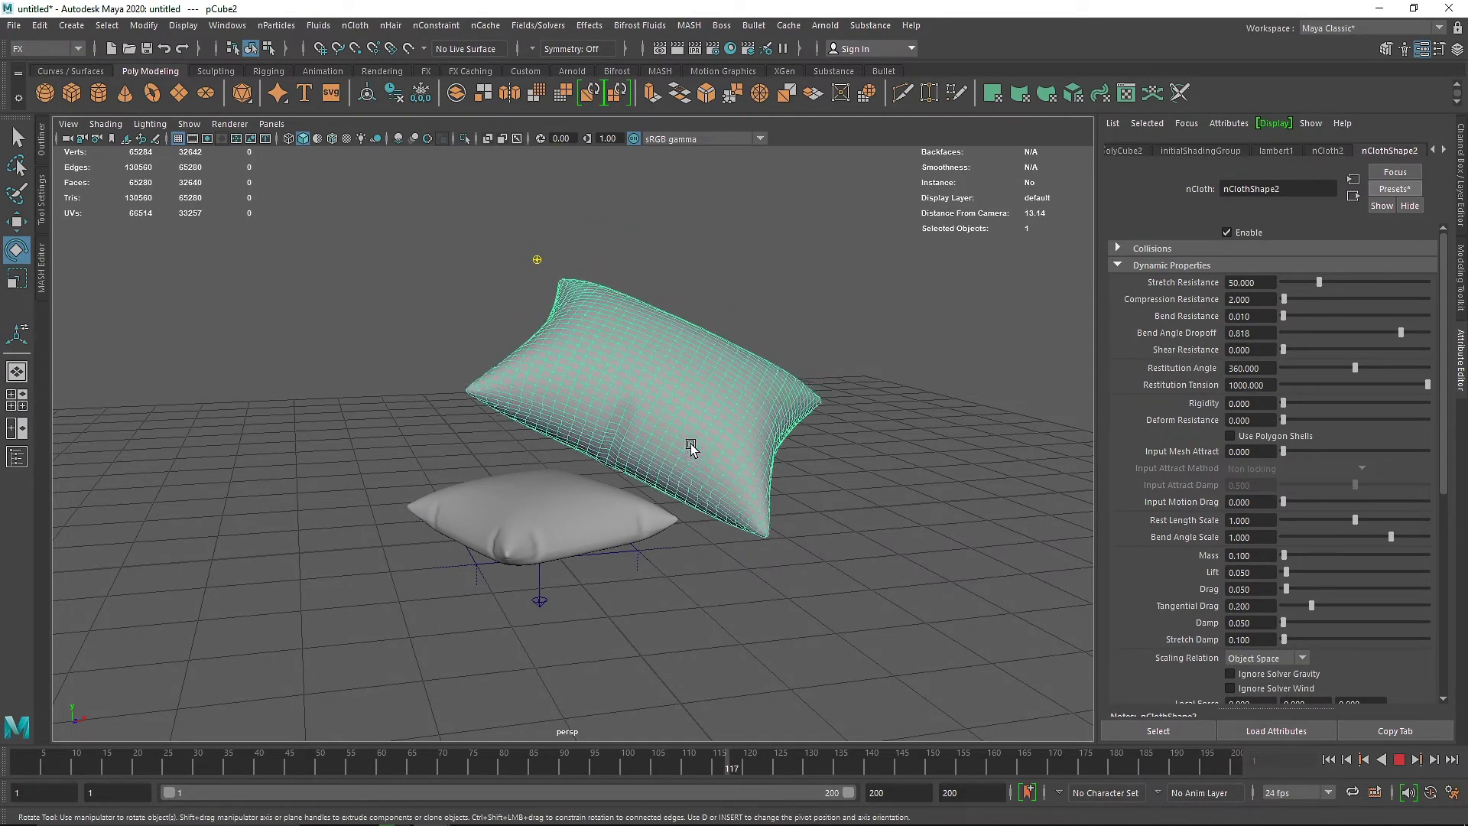
{"action": "left_click", "coordinate": [1399, 760]}
- Deselect the pillow and examine the shape and folds of both pillows from several angles
{"action": "left_click_drag", "start_coordinate": [787, 592], "coordinate": [688, 513], "text": "alt"}
{"action": "left_click", "coordinate": [714, 501]}
{"action": "left_click_drag", "start_coordinate": [539, 459], "coordinate": [595, 520], "text": "alt"}
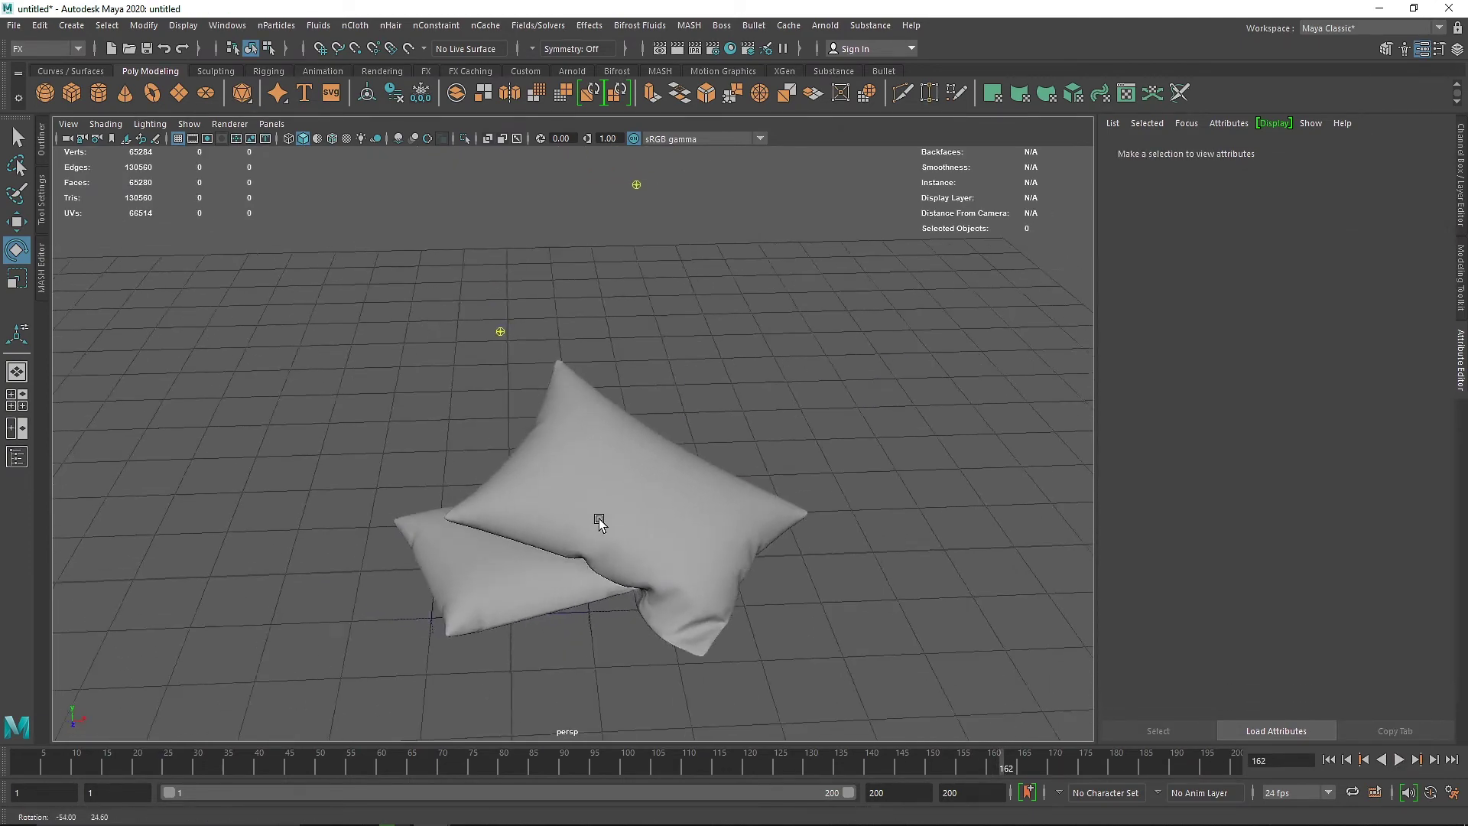
{"action": "scroll", "coordinate": [616, 574], "scroll_direction": "up", "scroll_amount": 5}
{"action": "middle_click_drag", "start_coordinate": [619, 583], "coordinate": [589, 462], "text": "alt"}
{"action": "left_click_drag", "start_coordinate": [589, 462], "coordinate": [517, 453], "text": "alt"}
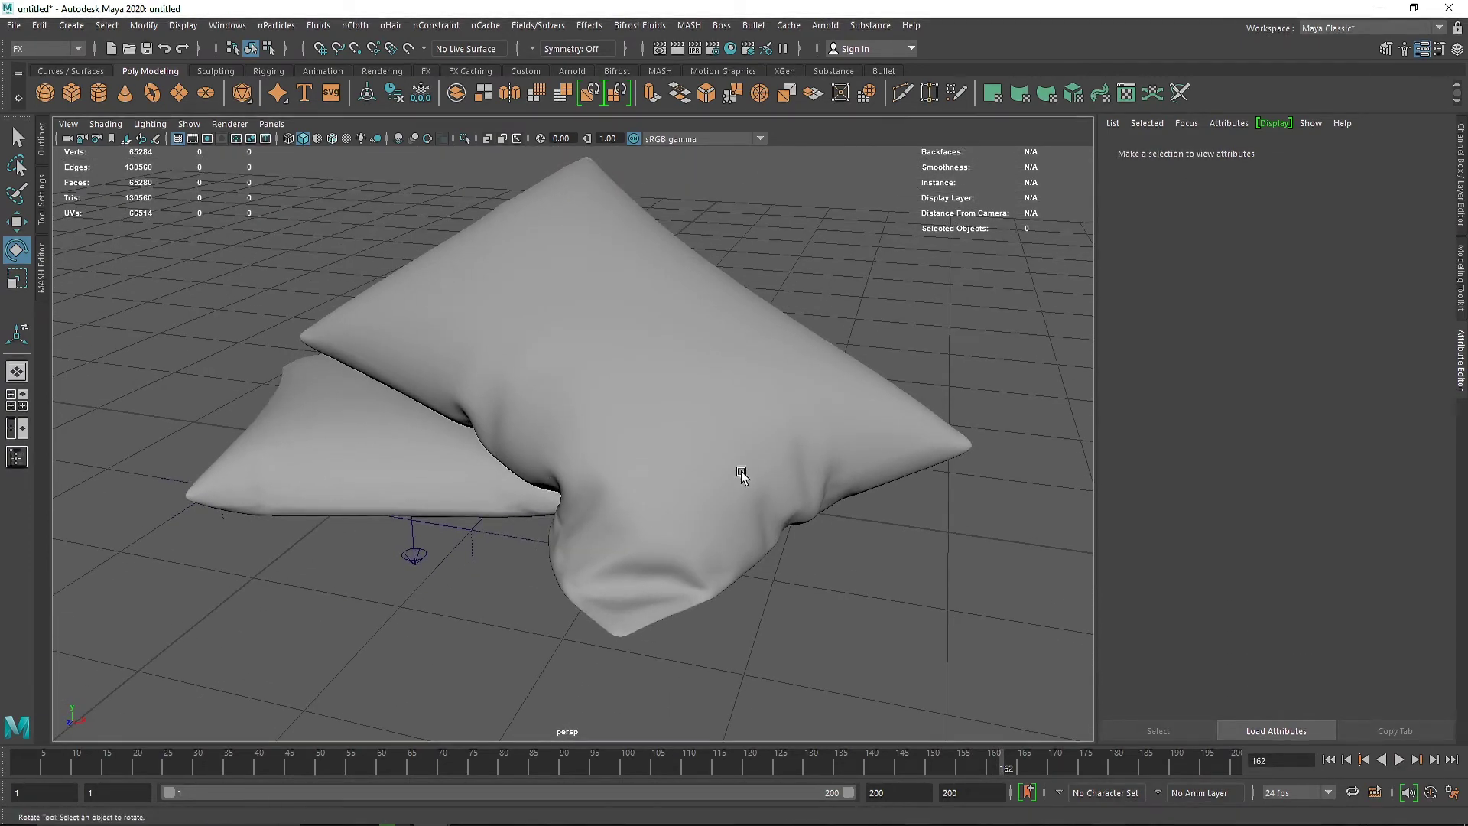
{"action": "right_click_drag", "start_coordinate": [500, 469], "coordinate": [463, 458], "text": "alt"}
{"action": "left_click_drag", "start_coordinate": [463, 457], "coordinate": [463, 479], "text": "alt"}
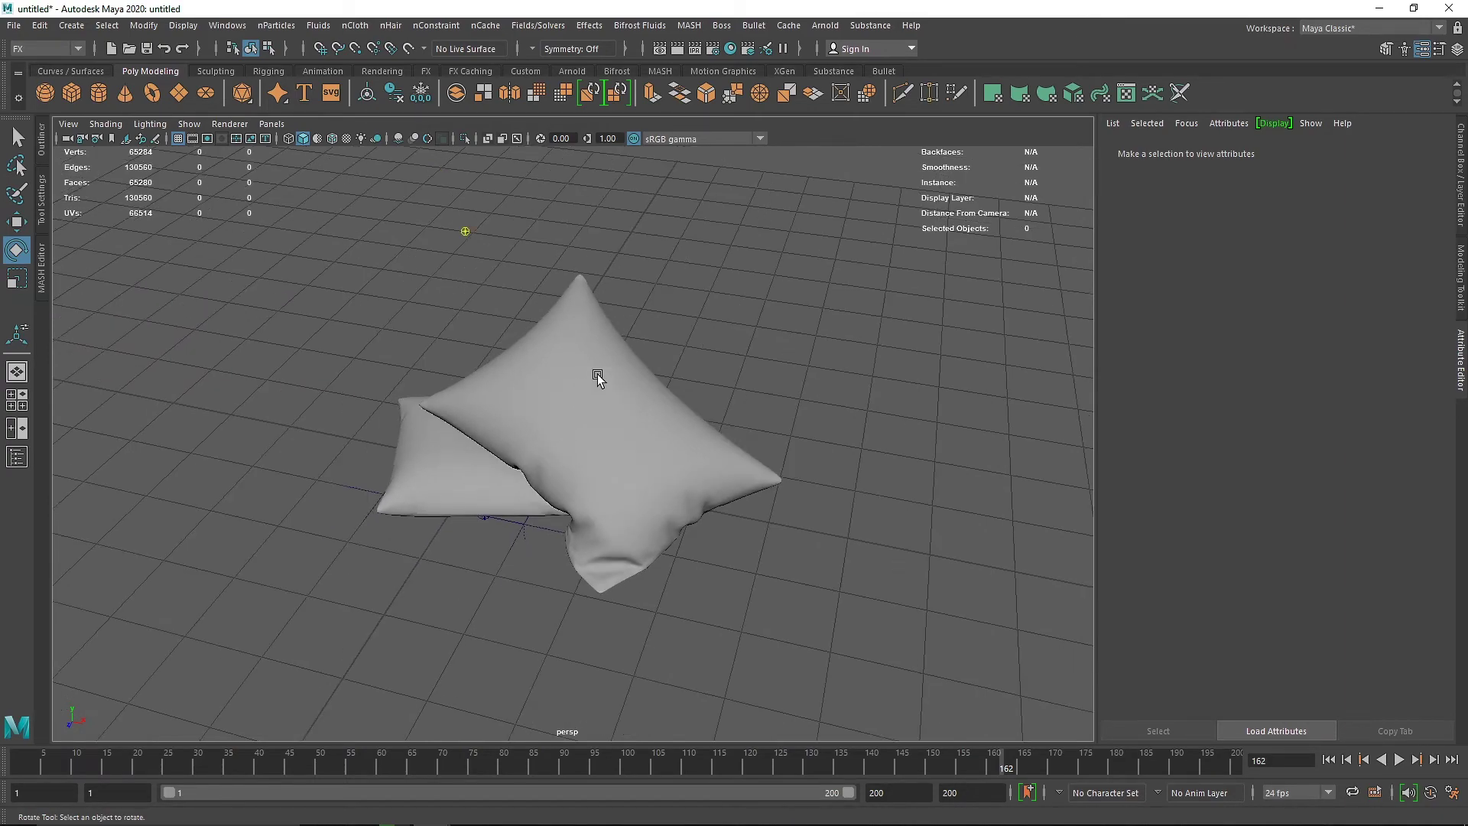
{"action": "mouse_move", "coordinate": [580, 439]}
{"action": "left_mouse_down", "text": "alt"}
{"action": "mouse_move", "coordinate": [893, 406]}
{"action": "mouse_move", "coordinate": [566, 428]}
{"action": "left_mouse_up", "text": "alt"}
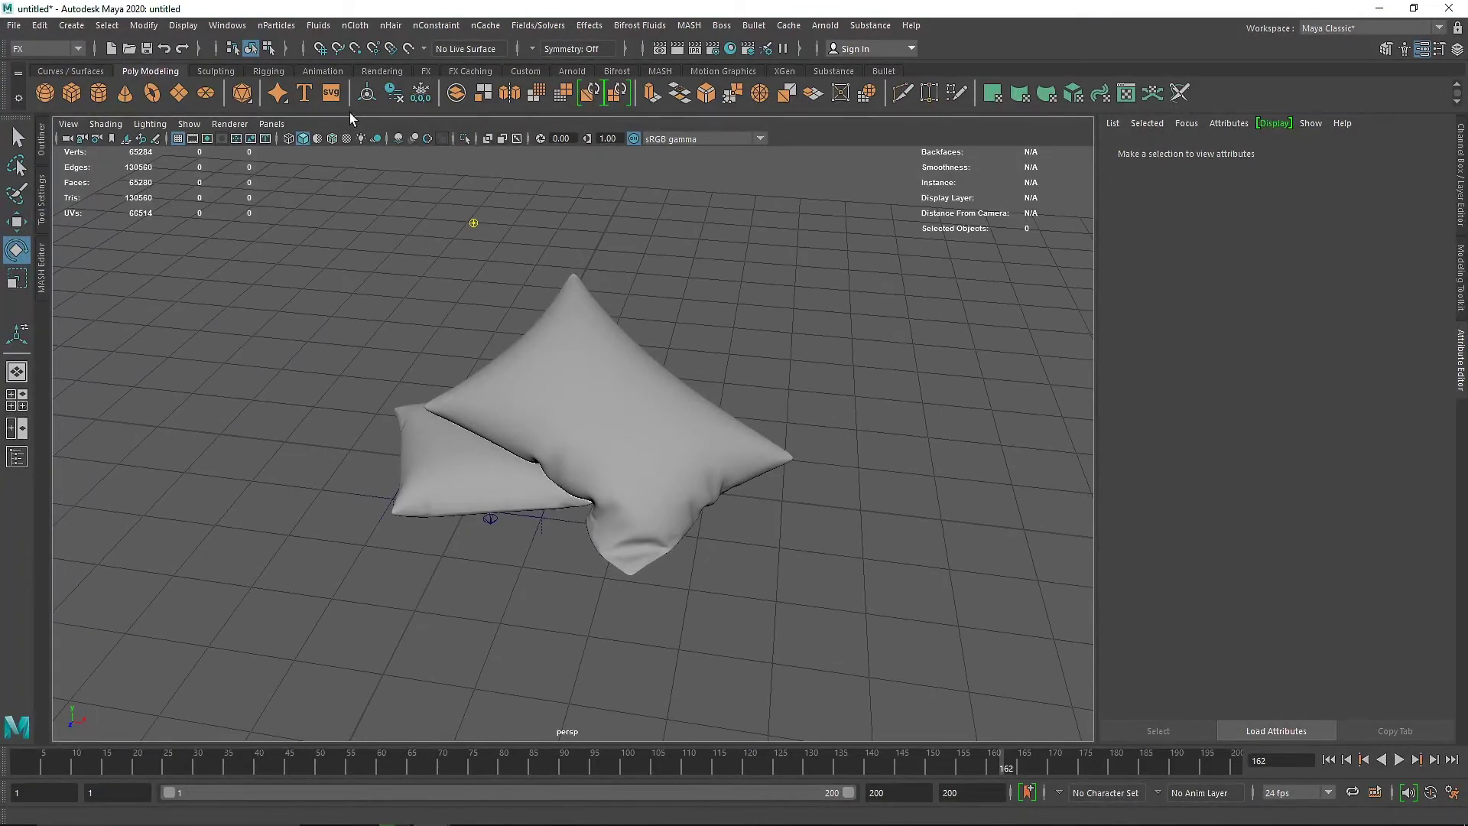
- Select the larger pillow and review its stretch resistance and mass in the nCloth dynamic properties
{"action": "left_click", "coordinate": [618, 396]}
{"action": "left_click", "coordinate": [1170, 266]}
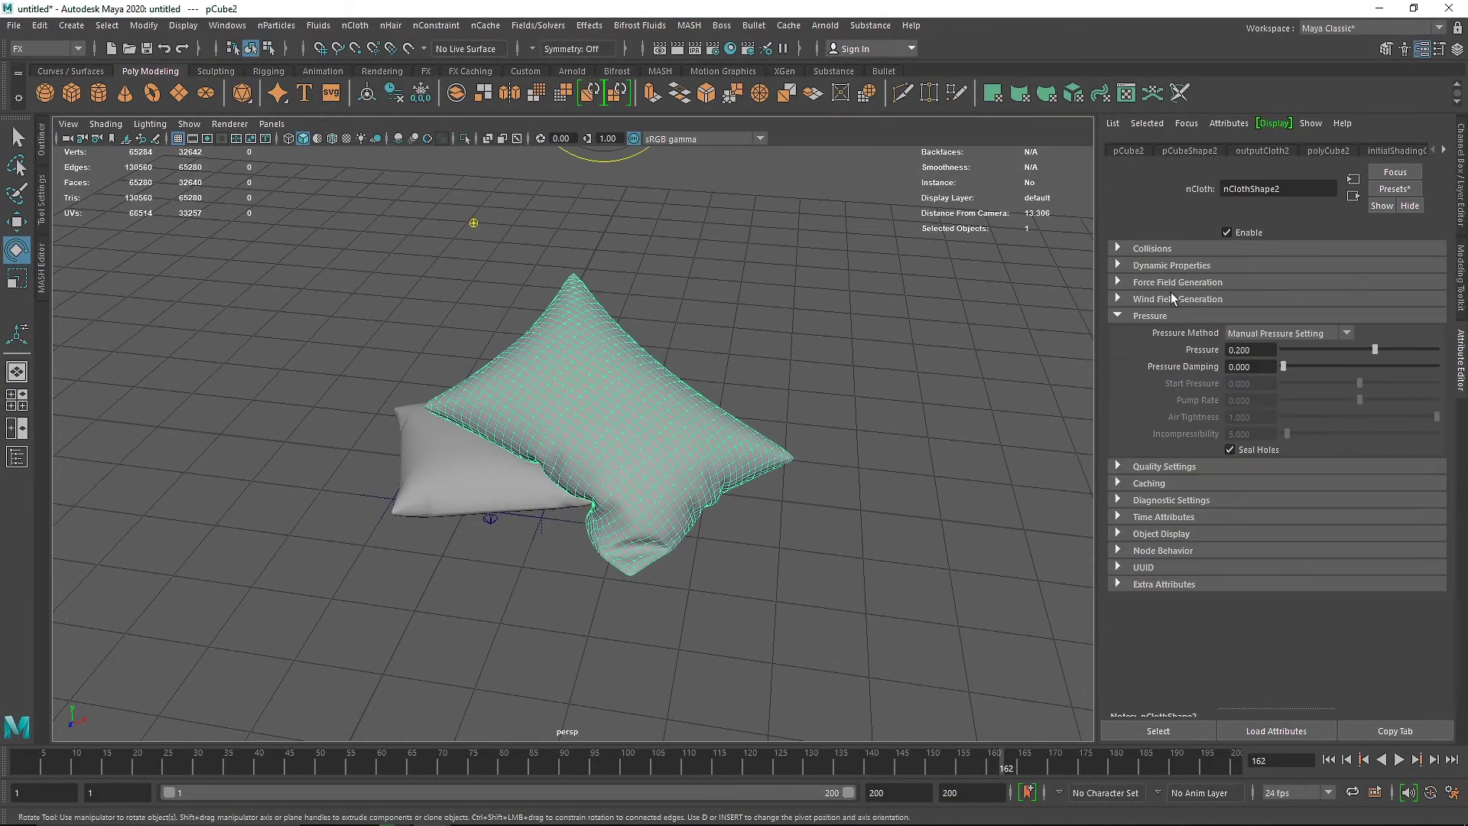
{"action": "left_click", "coordinate": [1163, 267]}
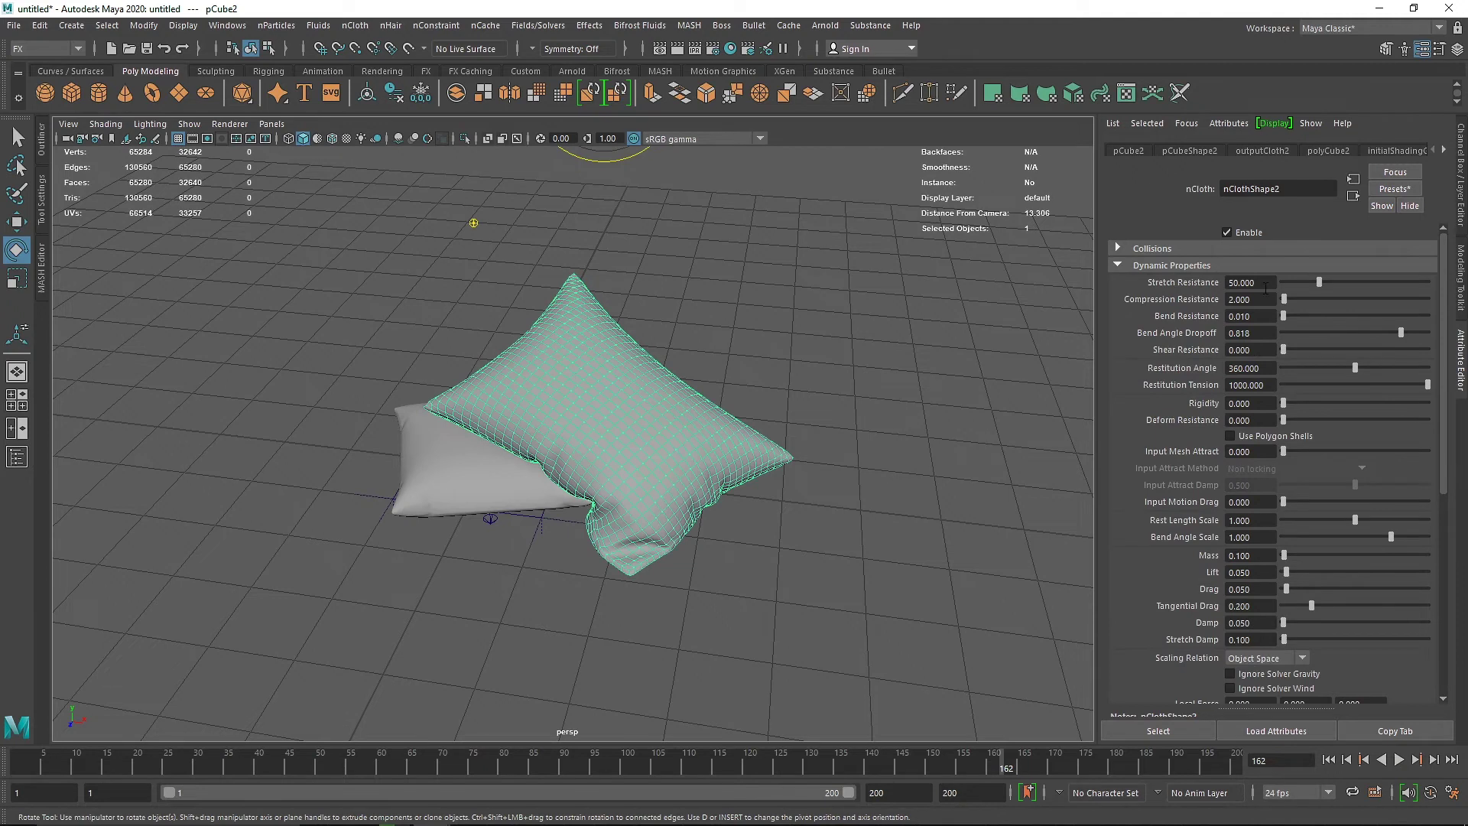
{"action": "left_click", "coordinate": [1268, 282]}
{"action": "left_click", "coordinate": [1252, 555]}
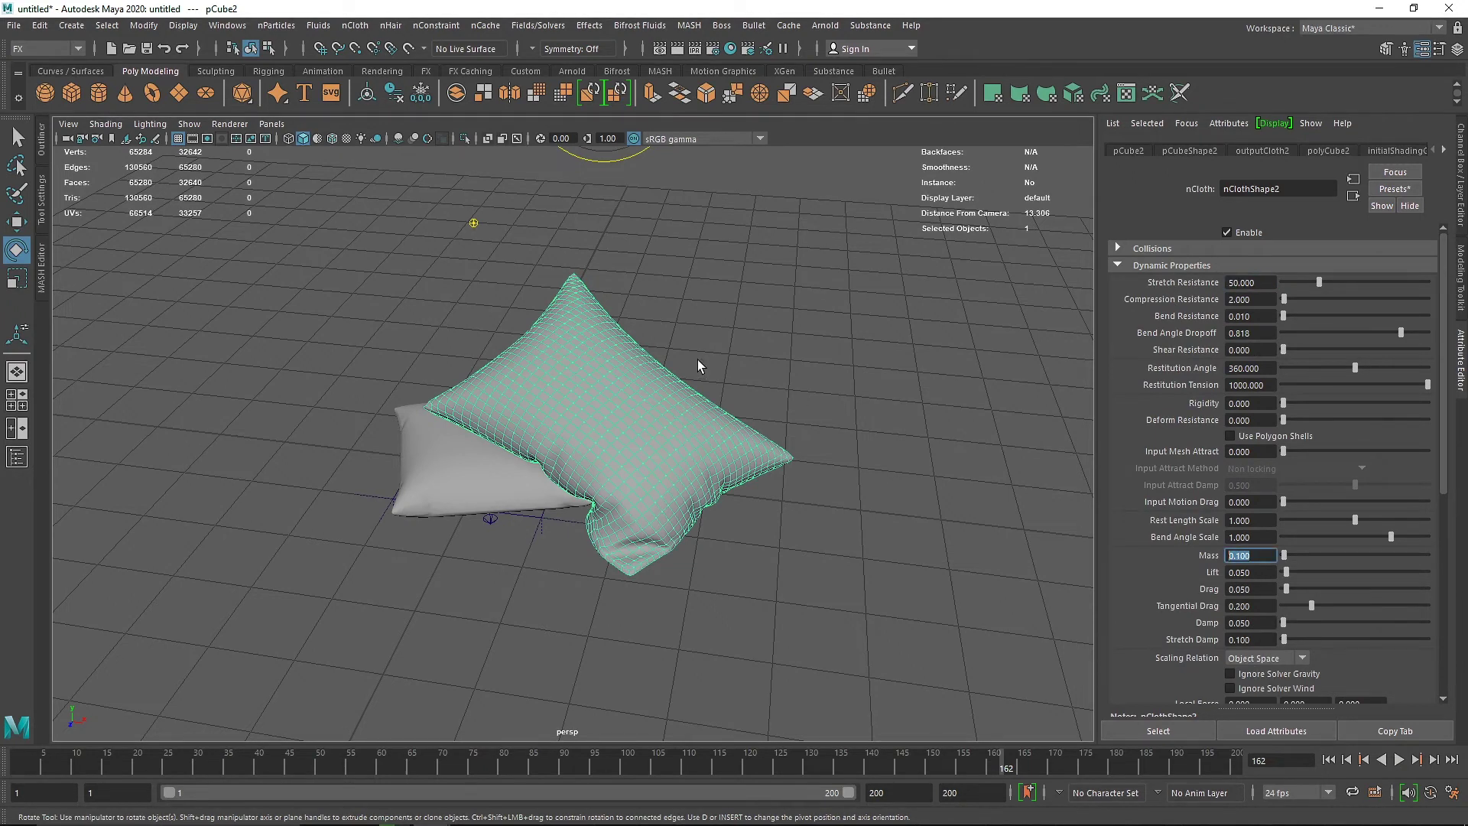